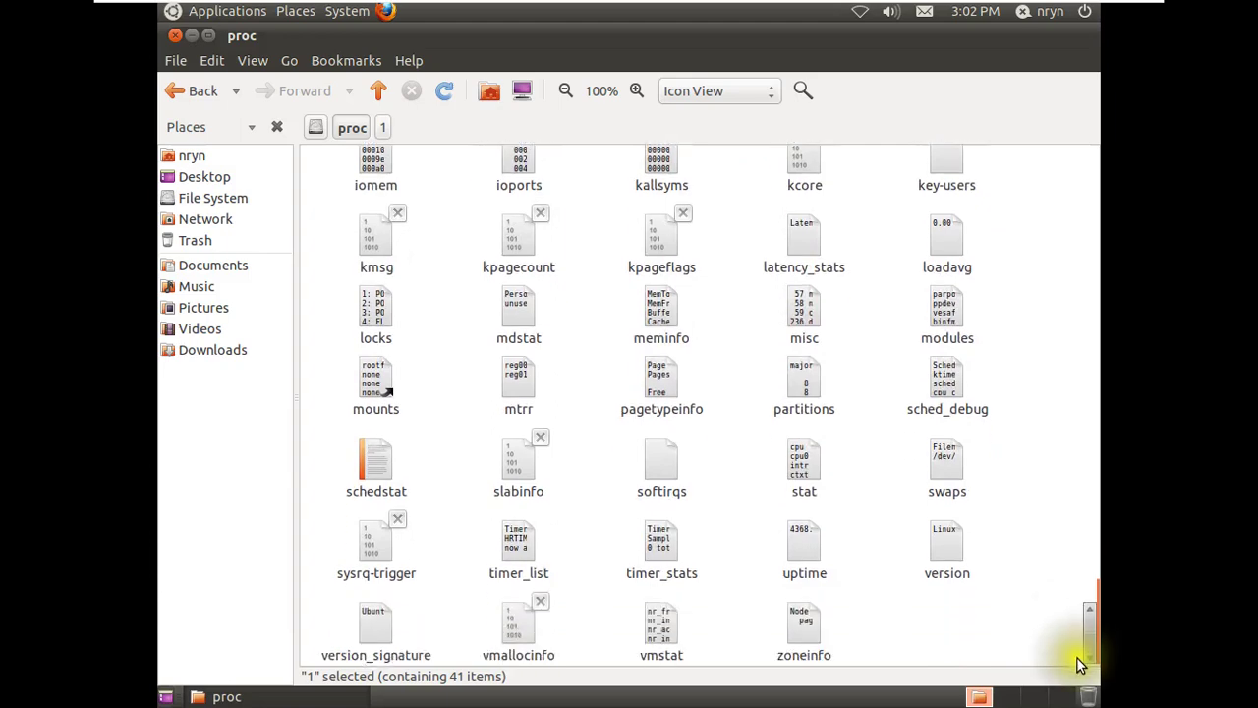
Scroll back up the /proc listing and switch to the host's Computer drive list
scroll(1079, 648, "up", 5)
mouse_move(1113, 6)
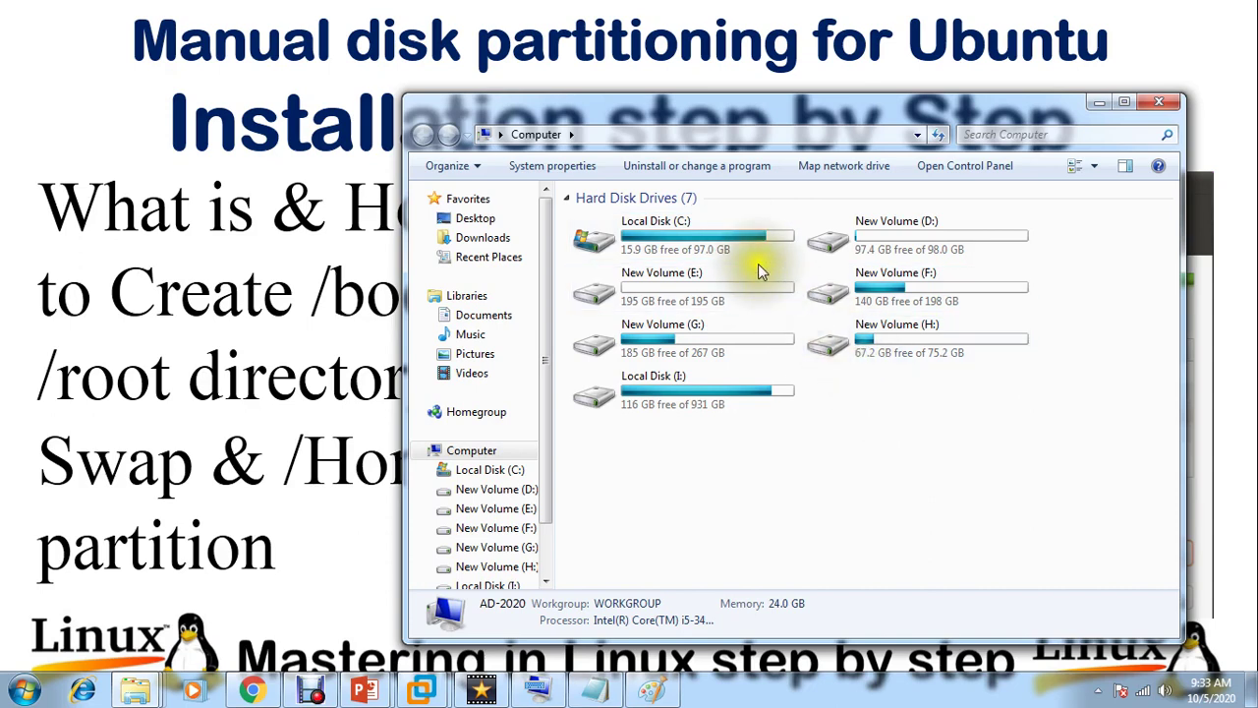
Check Local Disk (C:) details (97.0 GB NTFS, 15.9 GB free), then minimize Explorer
left_click(753, 245)
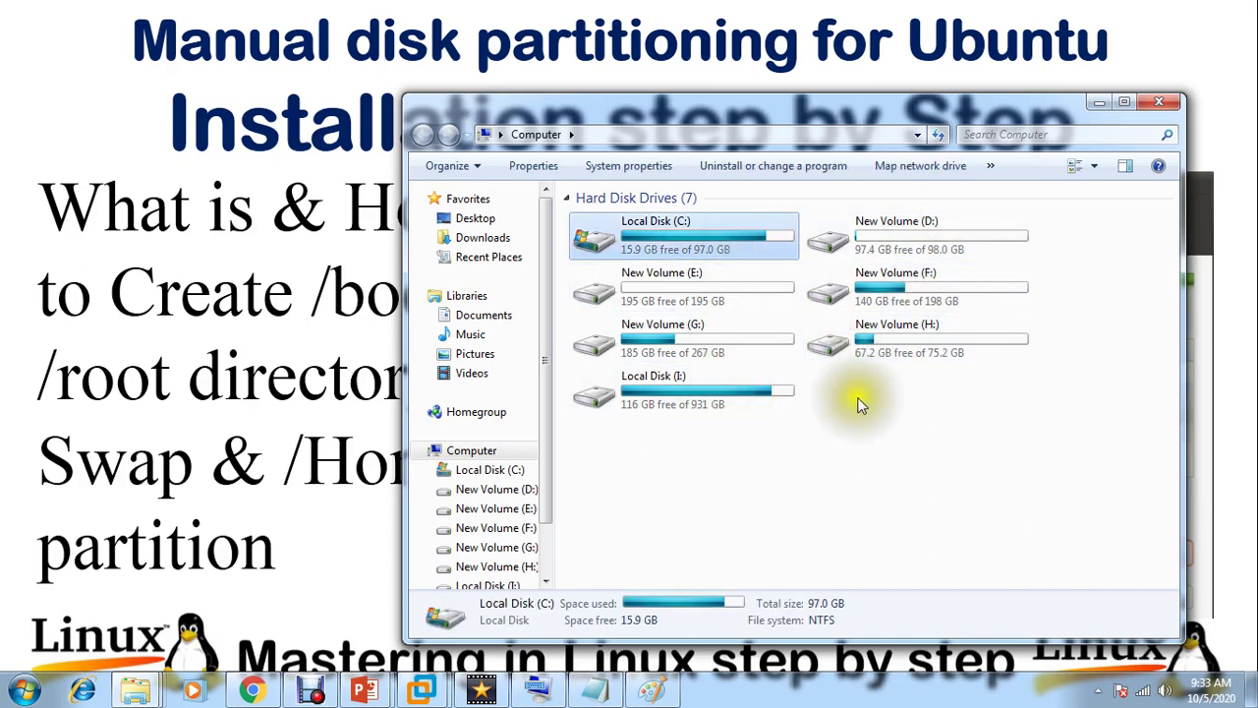
left_click(1100, 101)
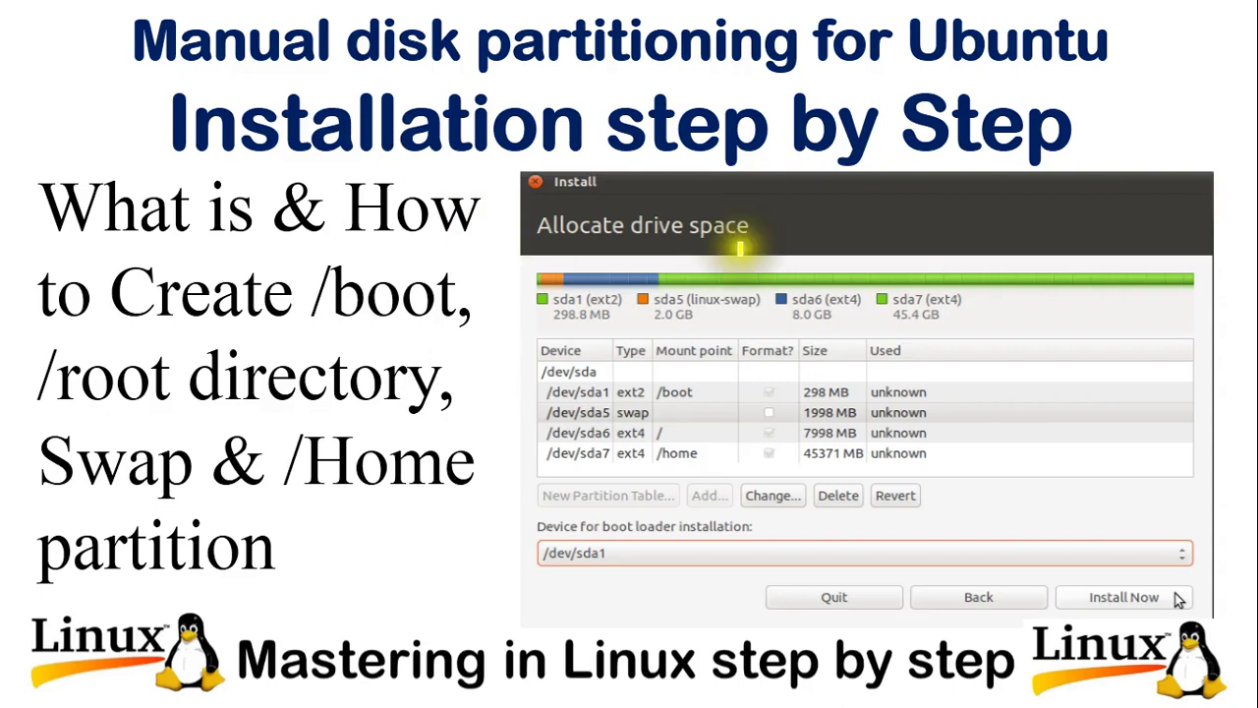
Underline /boot, /root directory, Swap and /Home partition, then advance to the manual-partitioning slide
mouse_move(329, 339)
left_mouse_down()
mouse_move(304, 289)
mouse_move(351, 331)
mouse_move(478, 314)
mouse_move(488, 271)
mouse_move(337, 225)
mouse_move(315, 326)
mouse_move(299, 334)
left_mouse_up()
left_click_drag(59, 417, 484, 401)
left_click_drag(21, 499, 226, 509)
mouse_move(304, 500)
left_mouse_down()
mouse_move(479, 507)
mouse_move(325, 570)
mouse_move(23, 576)
mouse_move(359, 520)
mouse_move(329, 506)
left_mouse_up()
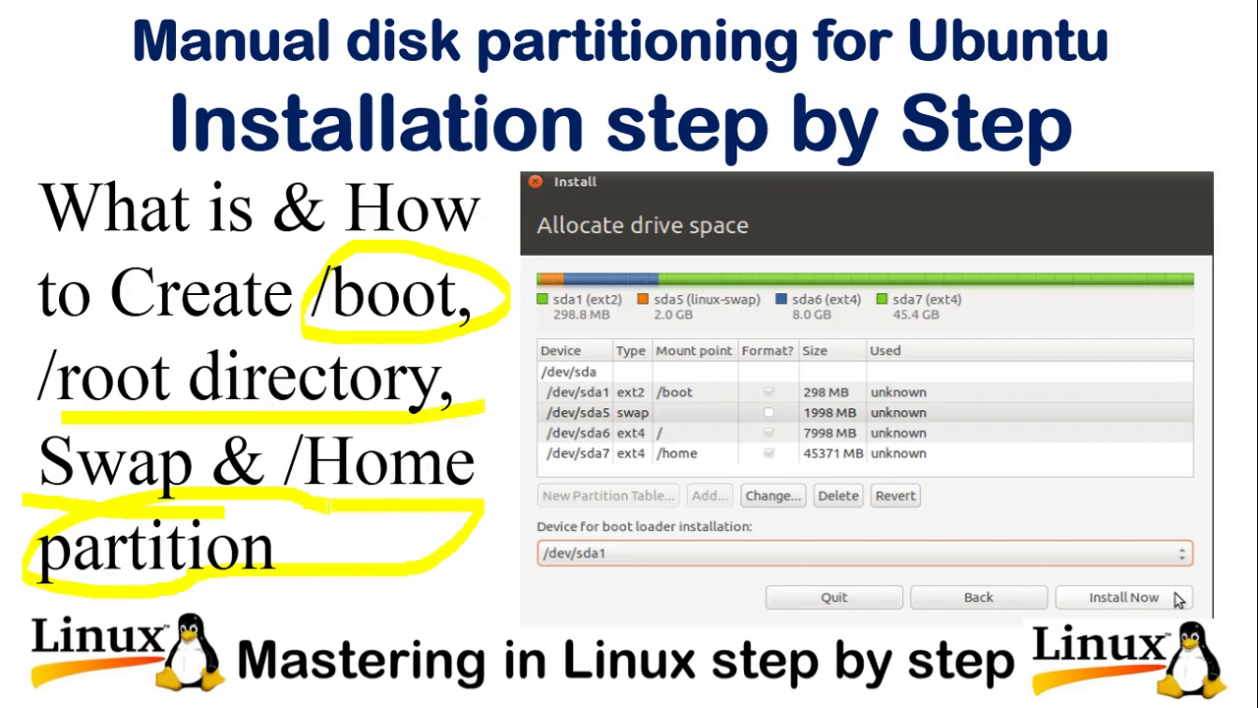
key("Right")
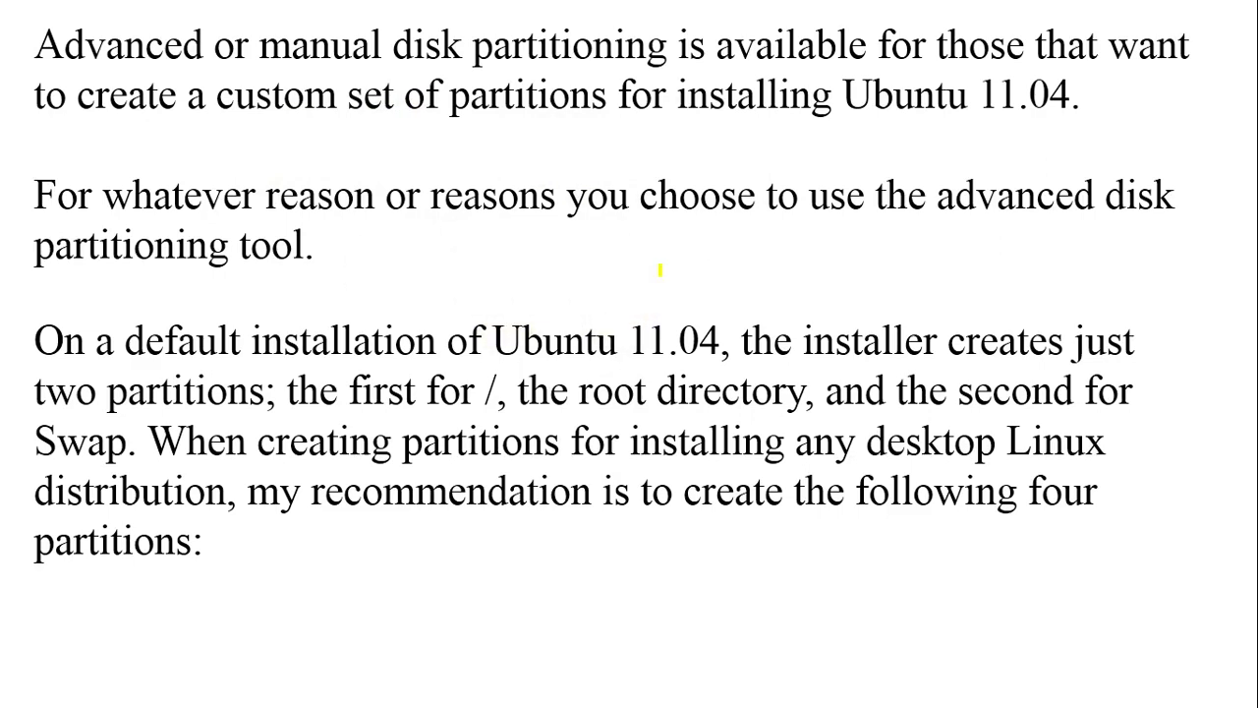
Start a new virtual machine from VMware Home, installing the OS later with Linux Ubuntu as guest
key("super")
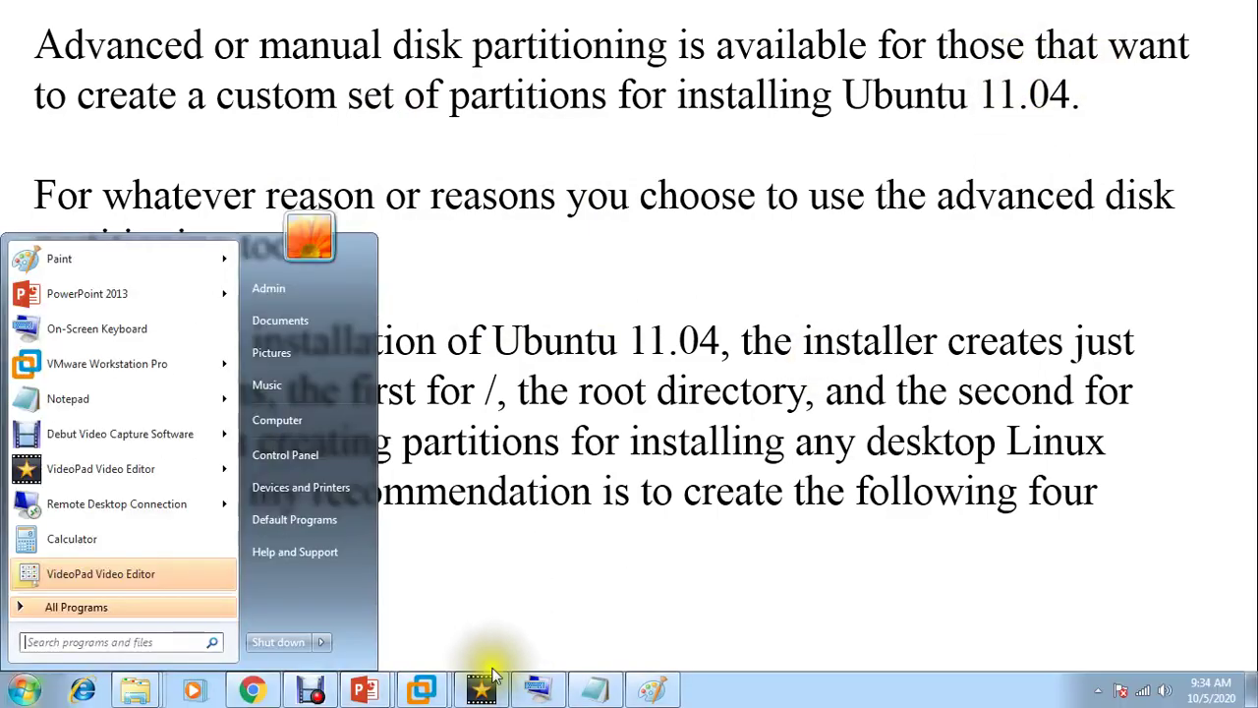
left_click(422, 690)
left_click(514, 482)
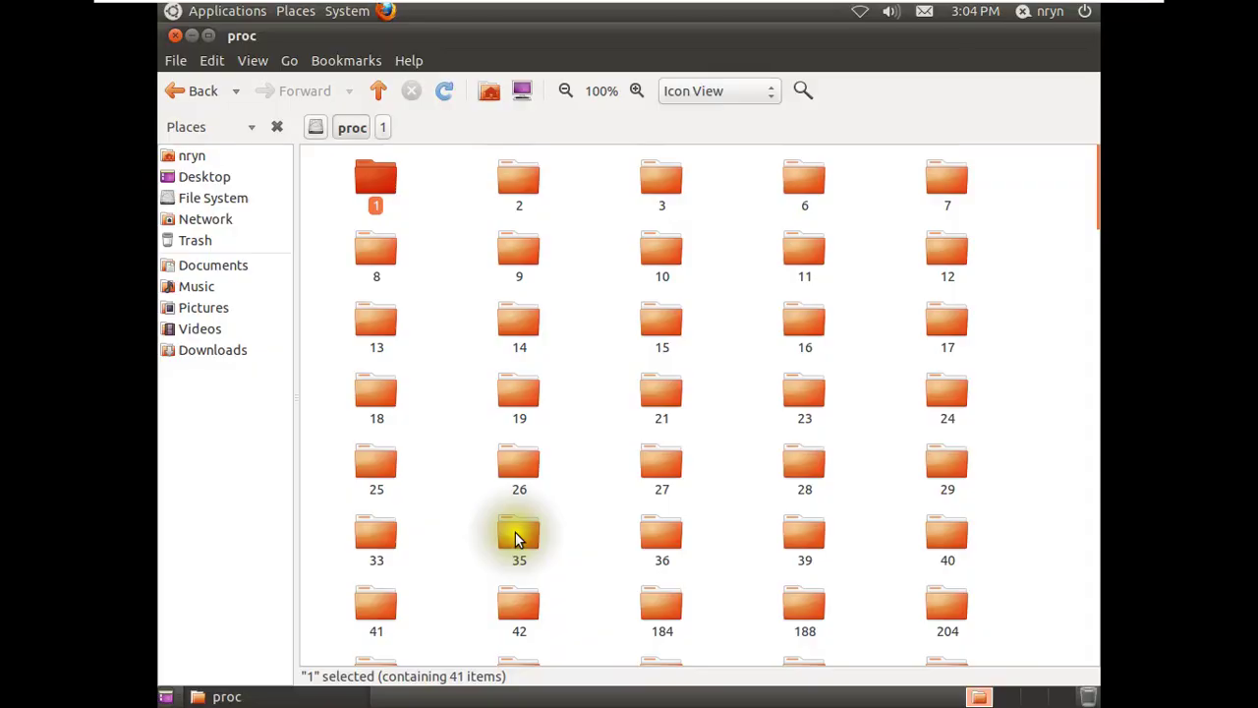
mouse_move(982, 15)
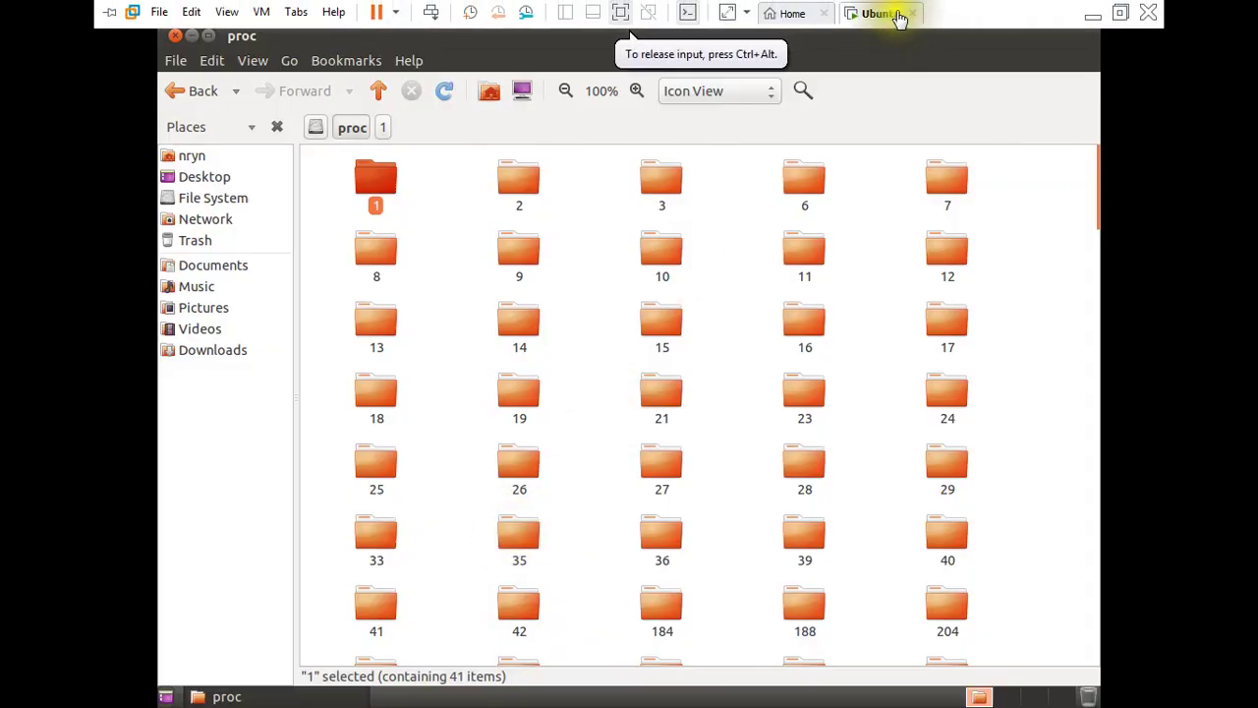
left_click(782, 16)
left_click(581, 189)
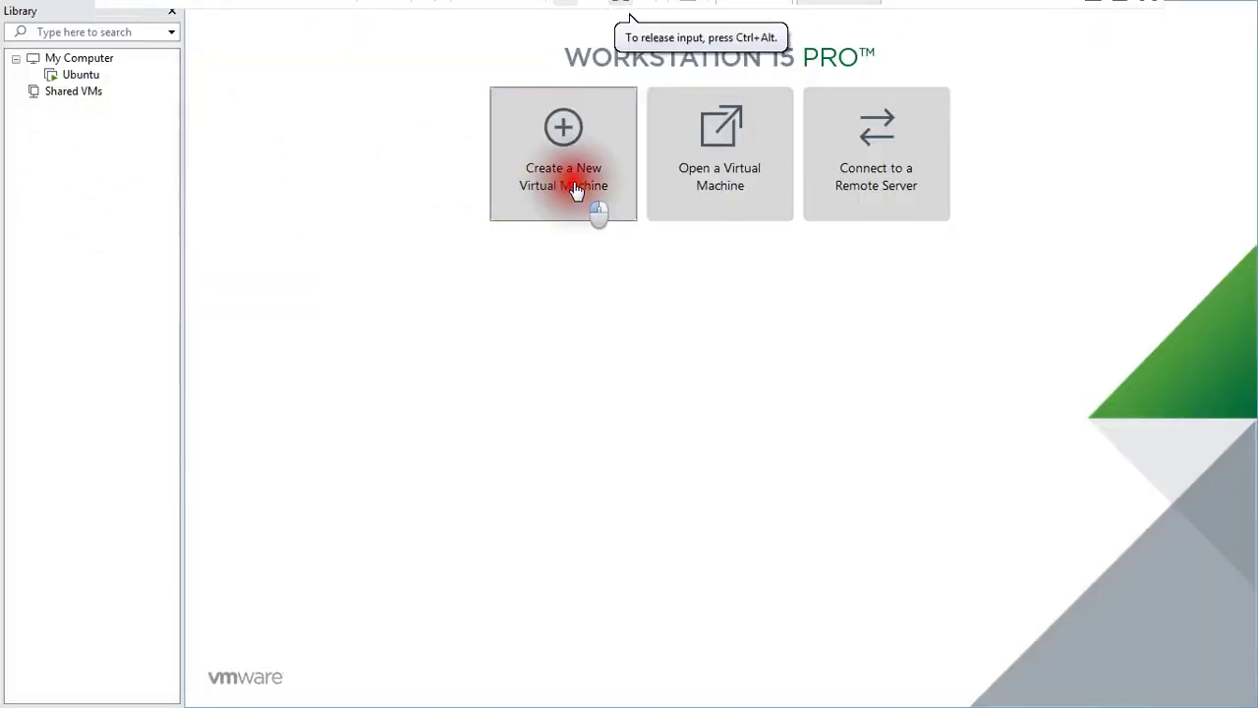
left_click(715, 535)
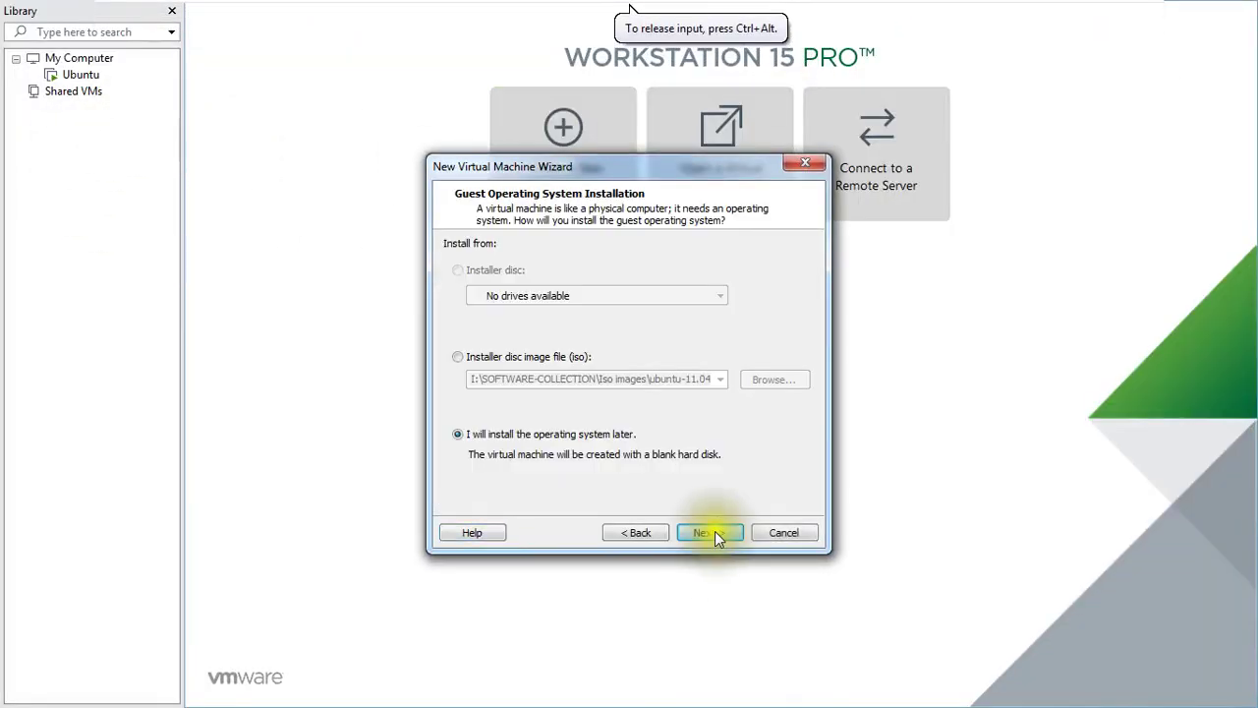
left_click(714, 534)
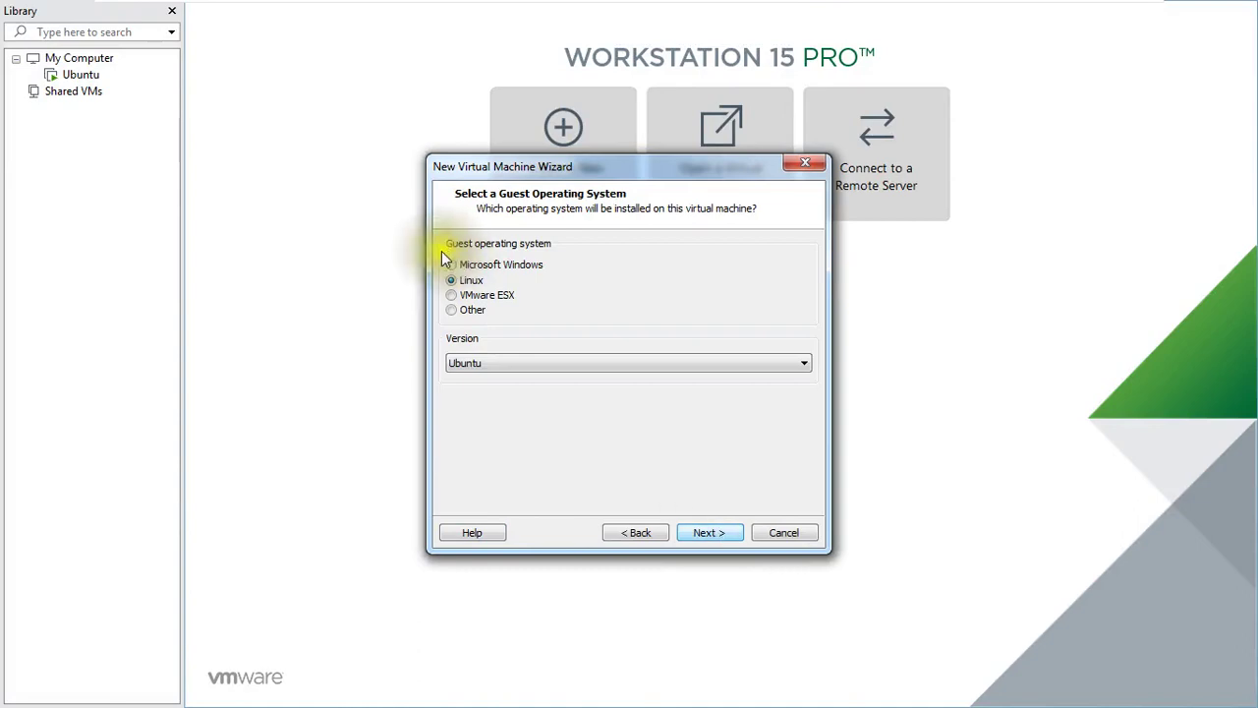
left_click(708, 532)
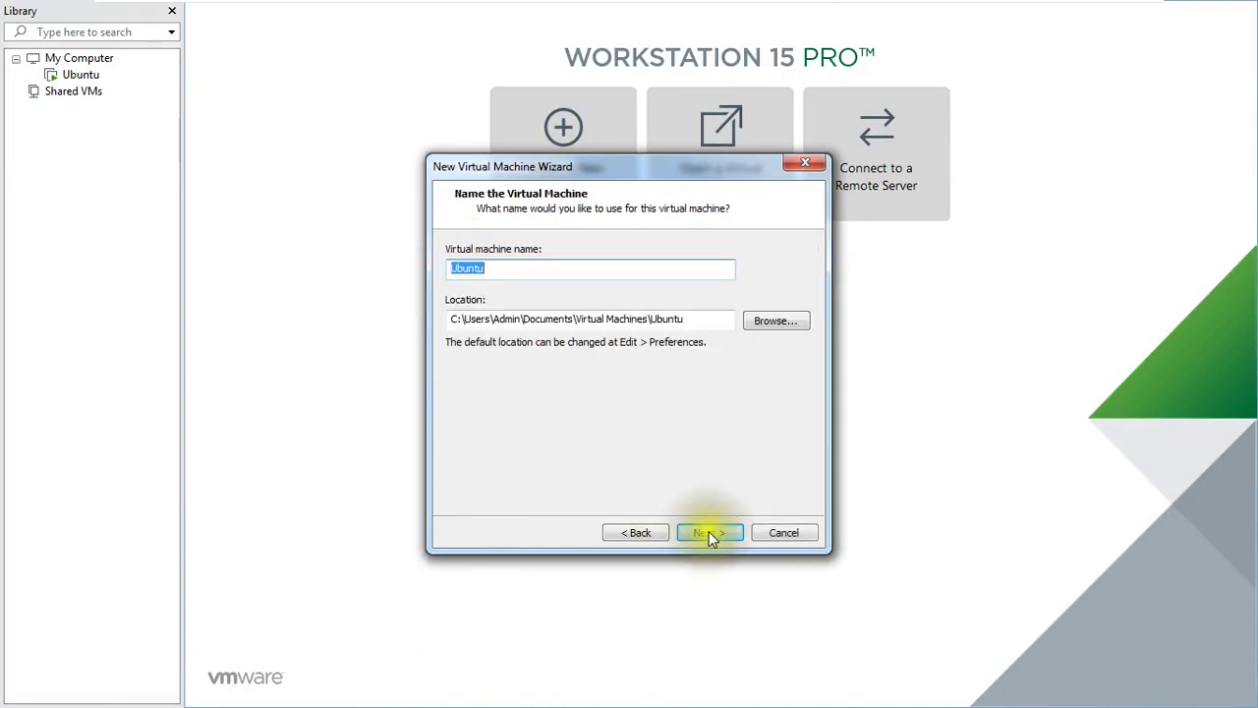
Name the machine Ubuntu2 and store it in a new folder ASDF on New Volume (H:)
left_click(535, 267)
type("2")
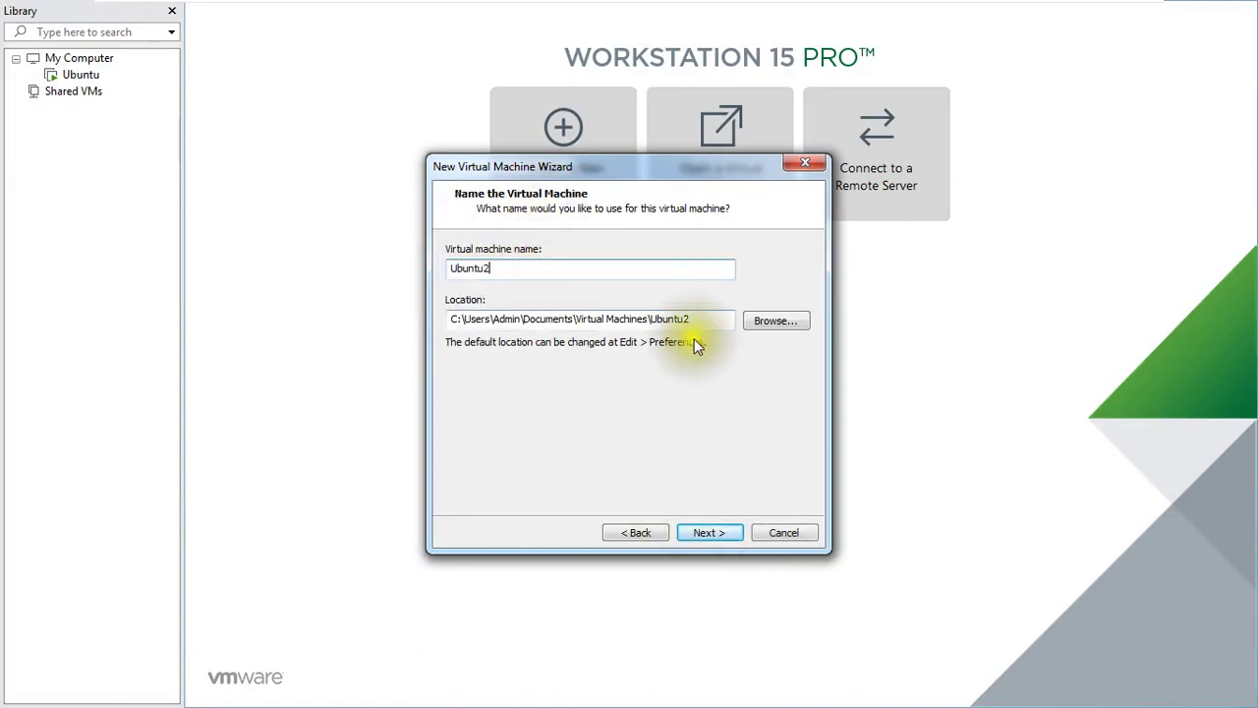
left_click(792, 325)
left_click_drag(754, 324, 755, 383)
left_click(546, 323)
left_click(601, 297)
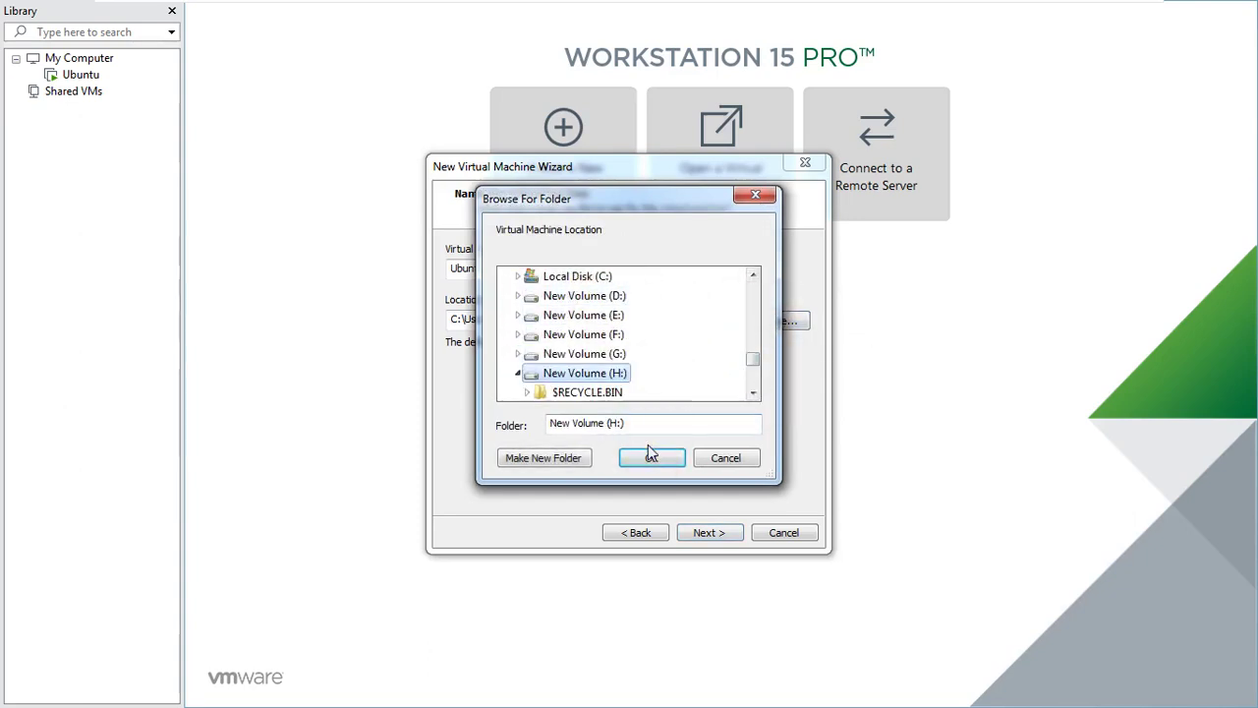
left_click(559, 460)
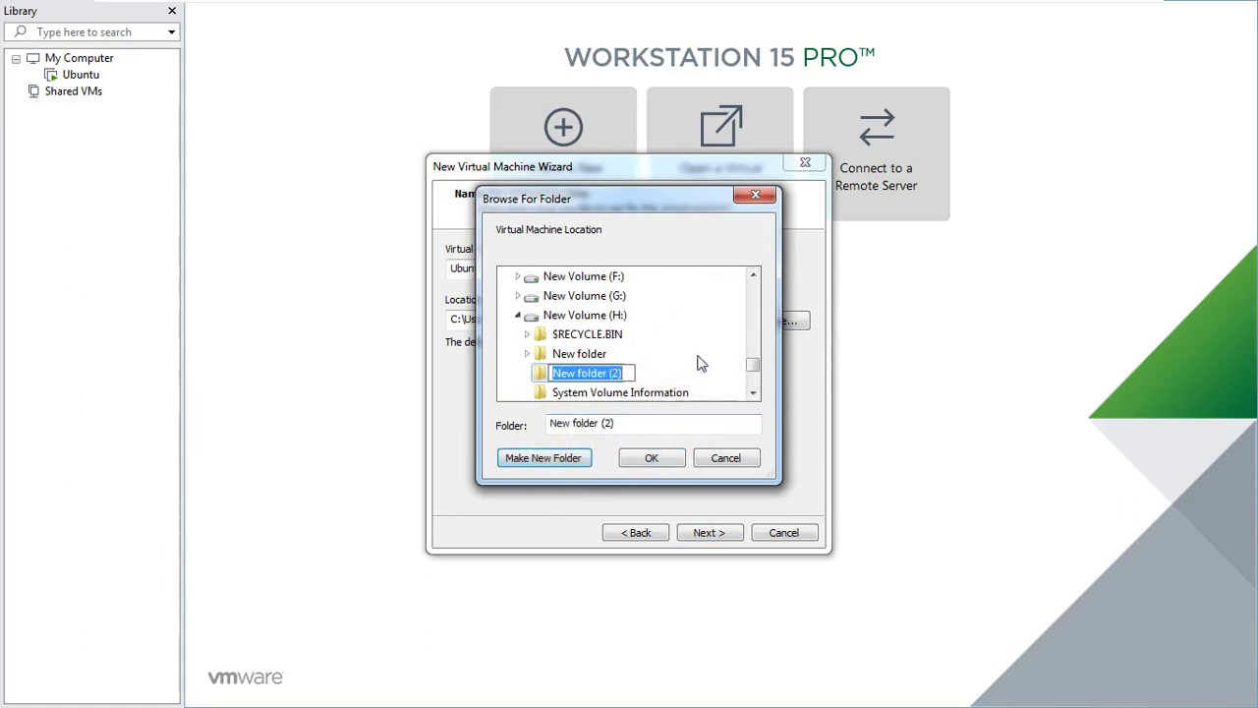
type("ADDF")
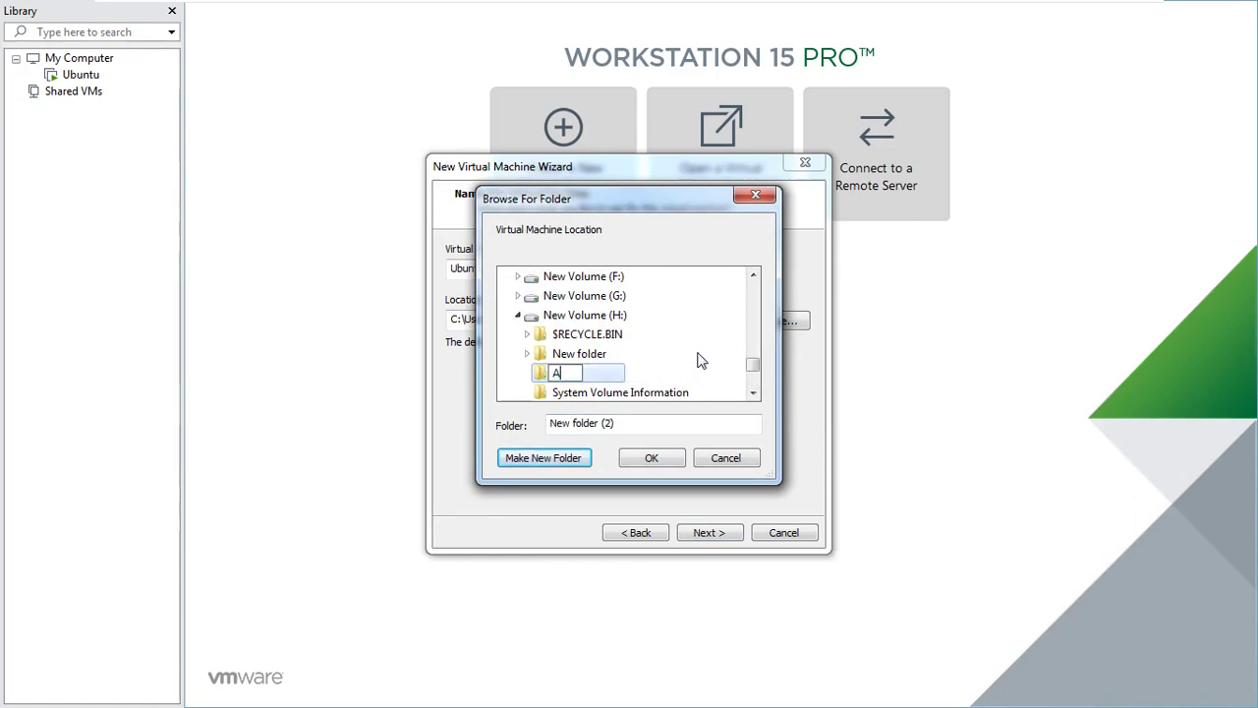
left_click(564, 372)
key("Return")
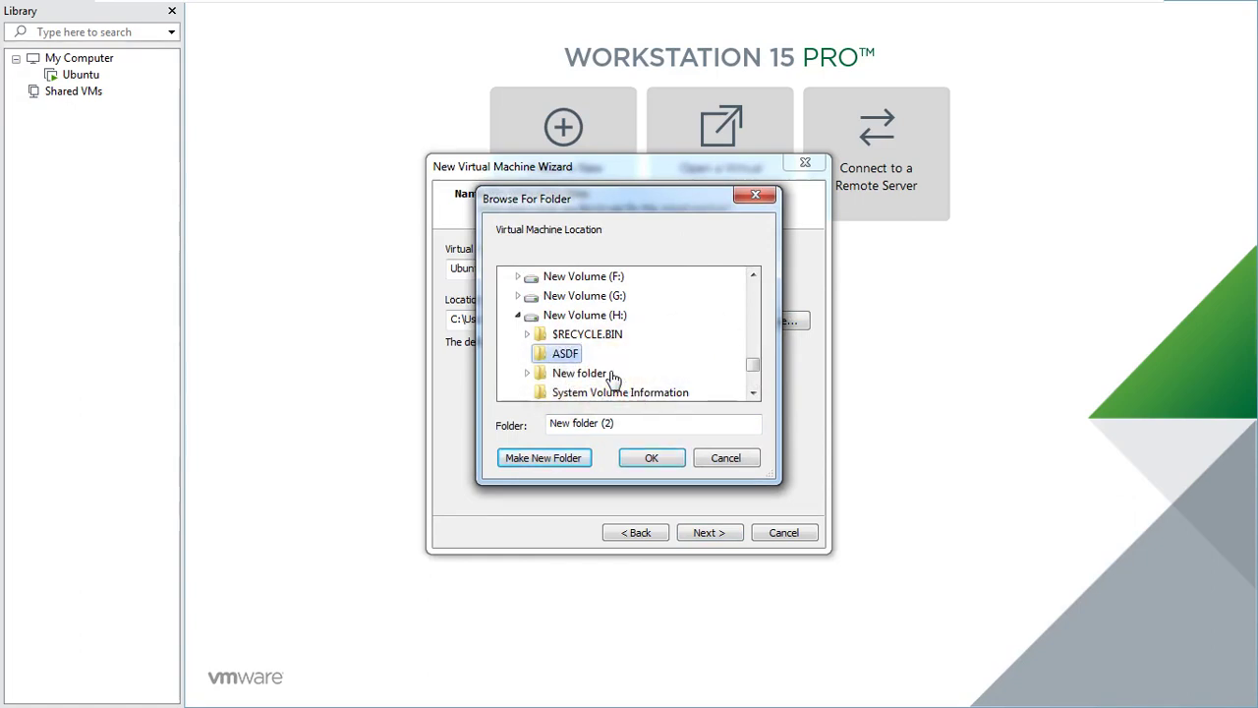
left_click(675, 458)
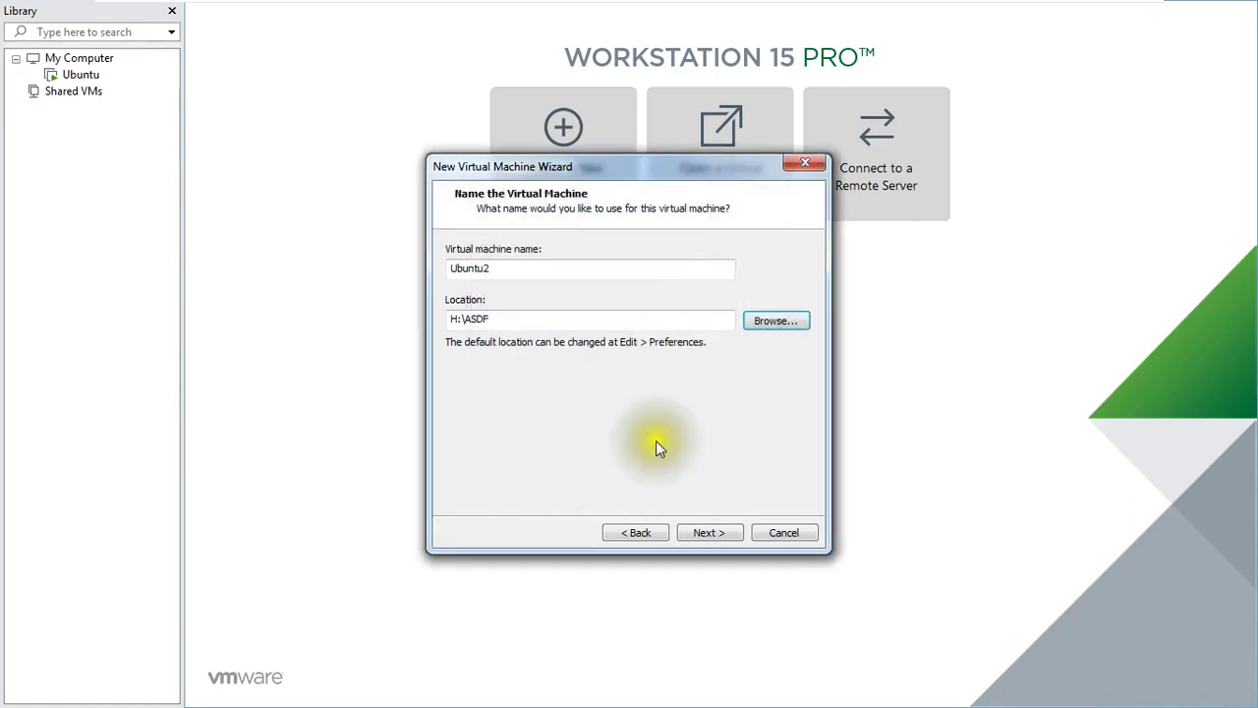
Give it a 50 GB virtual disk stored as a single file
left_click(702, 531)
left_click(554, 359)
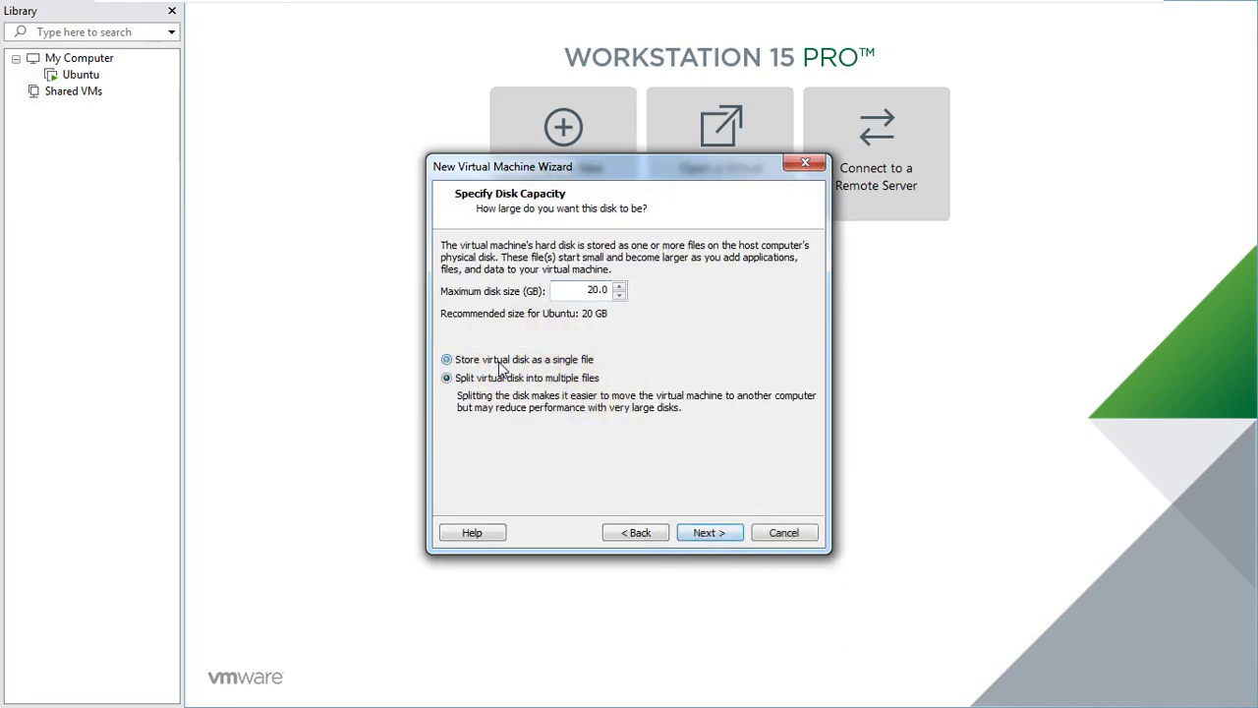
left_click(576, 290)
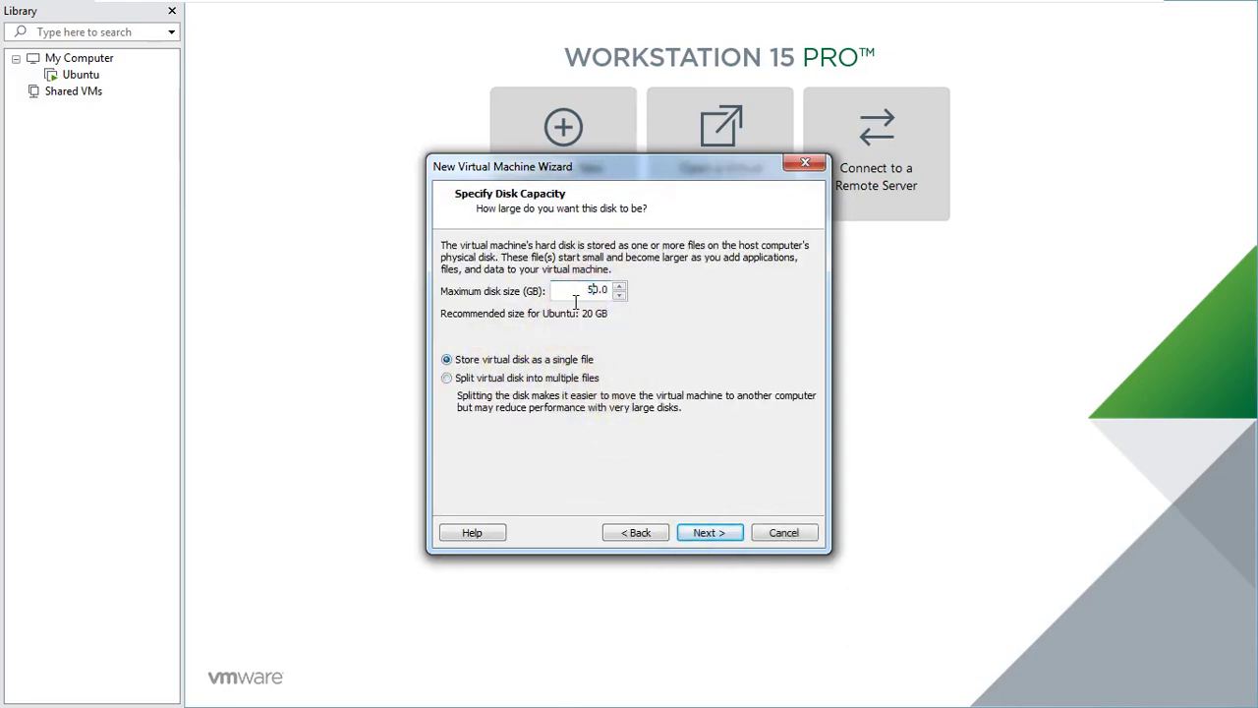
left_click(707, 531)
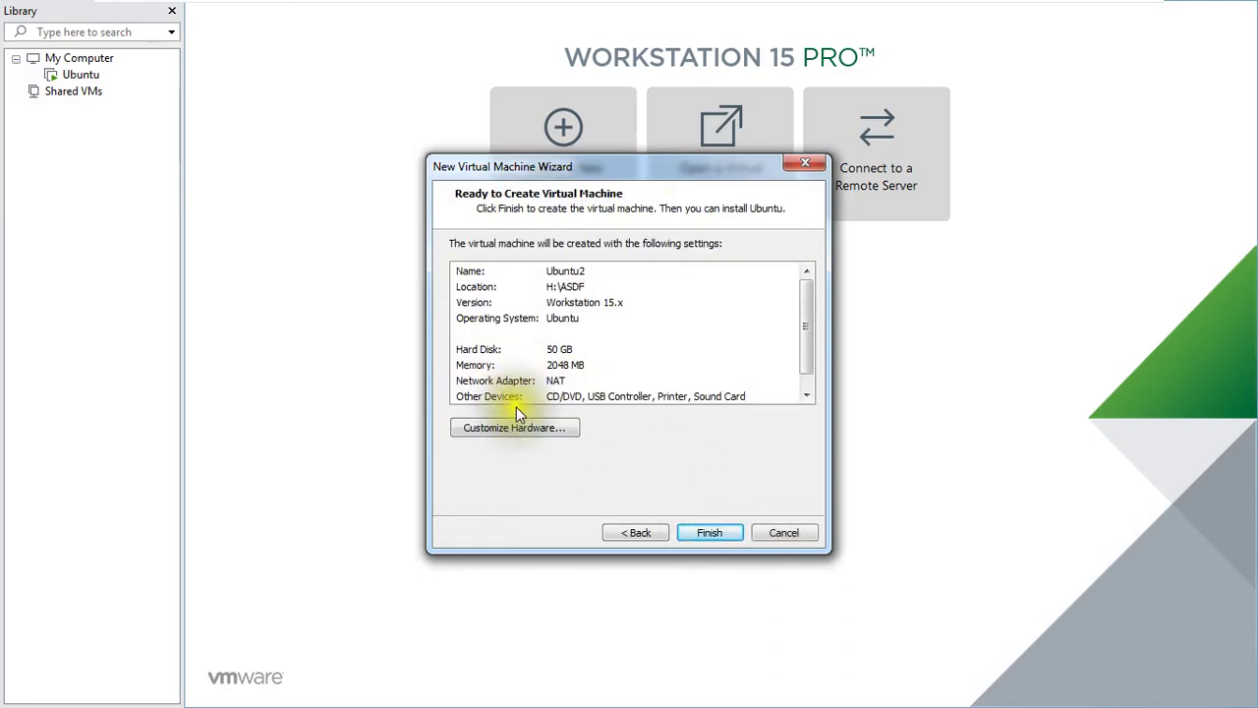
left_click(519, 429)
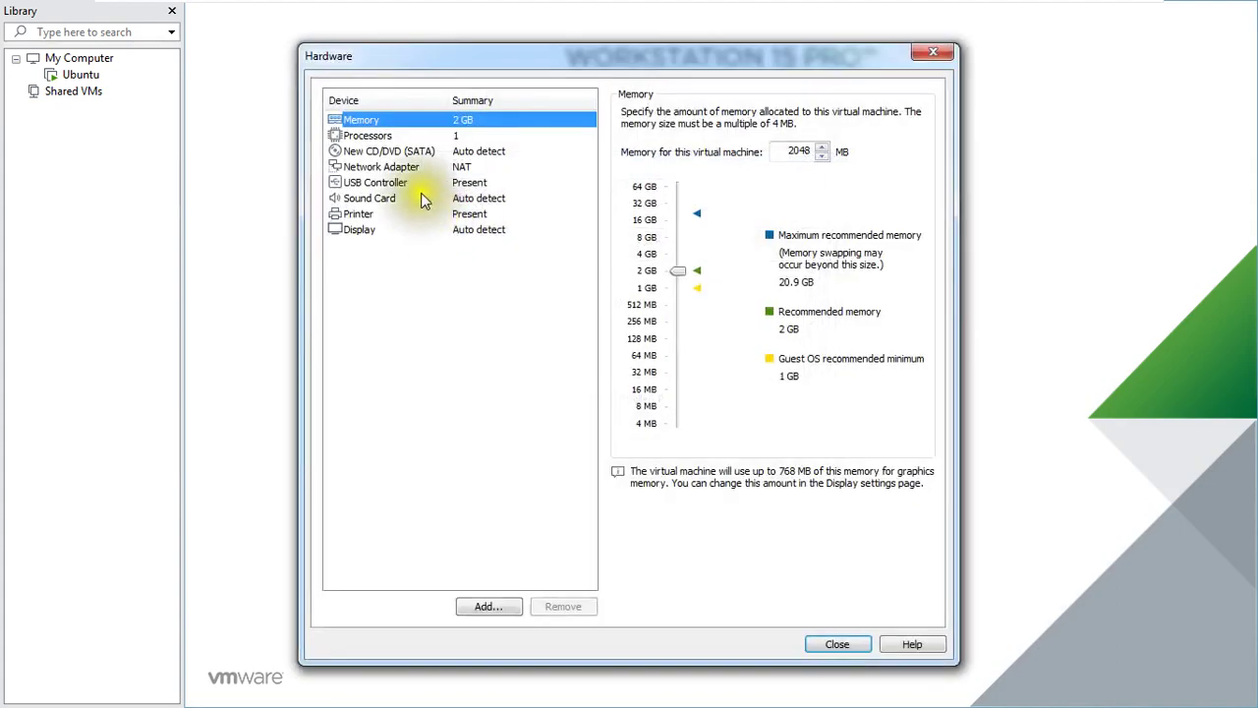
Raise memory to 5.3 GB and attach ubuntu-11.04-desktop-i386.iso from I:\SOFTWARE-COLLECTION\Iso images to the CD/DVD drive
left_click_drag(677, 270, 677, 245)
left_click(376, 151)
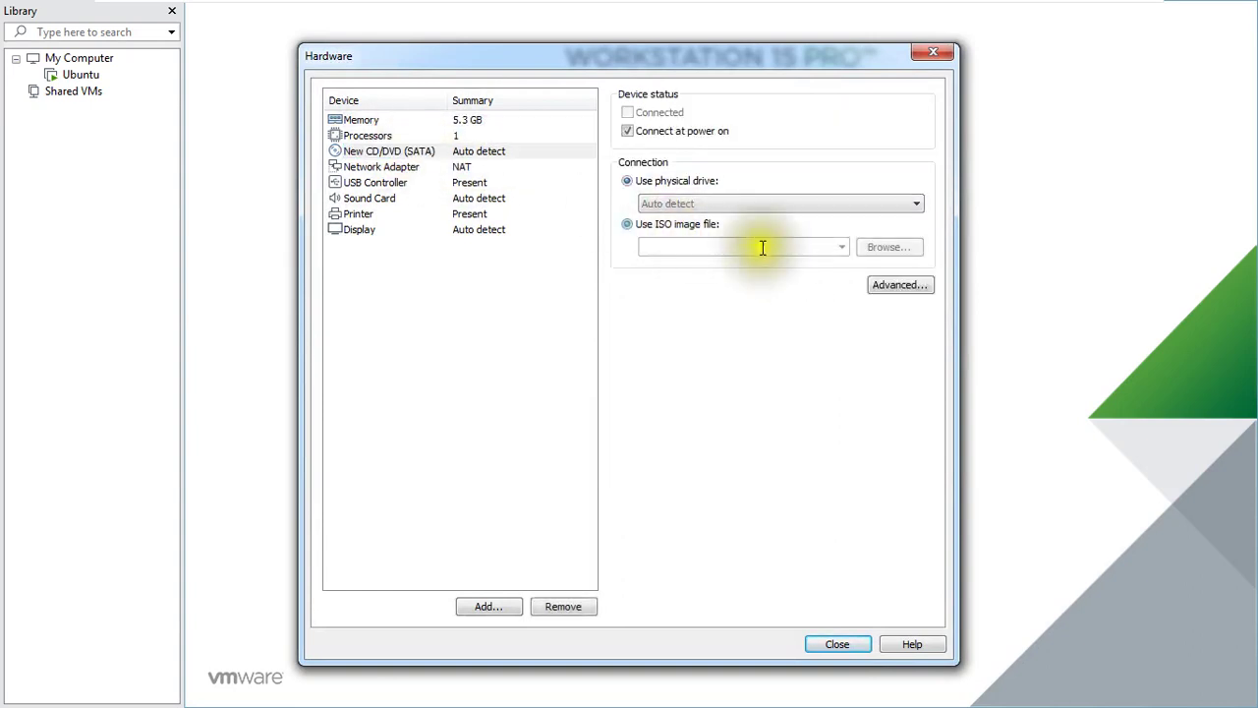
left_click(871, 247)
scroll(452, 339, "down", 3)
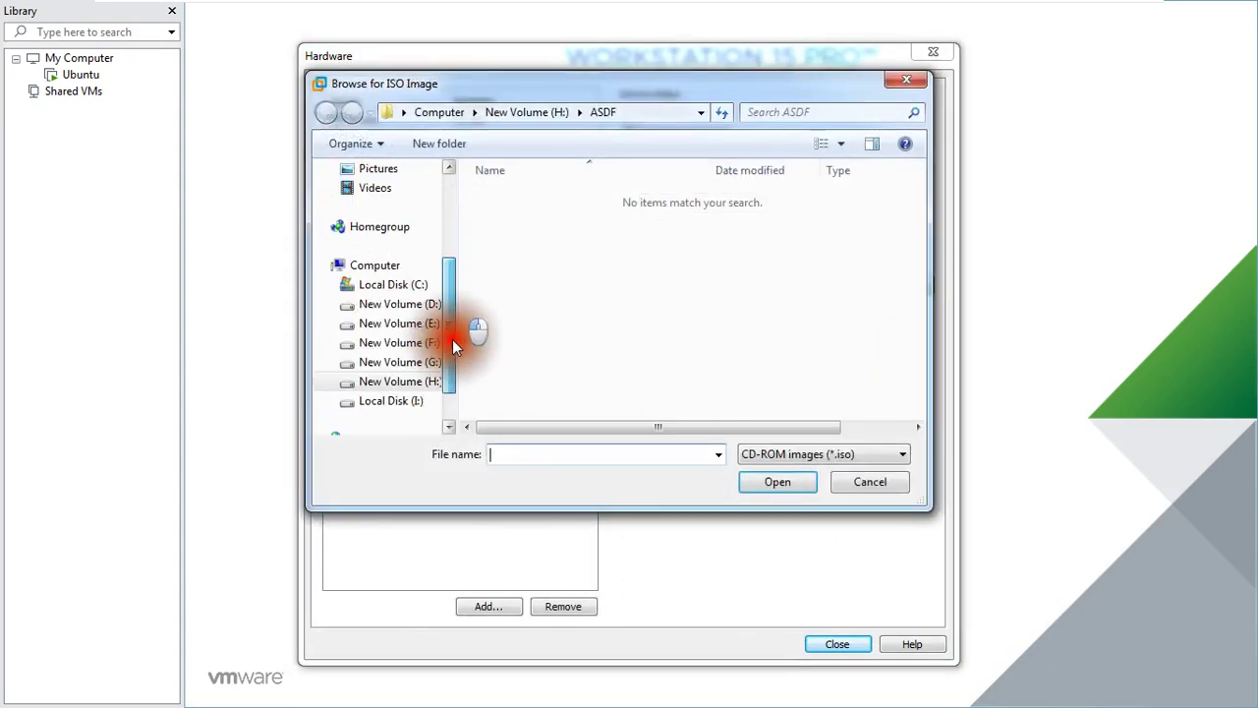
scroll(452, 339, "down", 1)
left_click(346, 361)
scroll(904, 364, "down", 4)
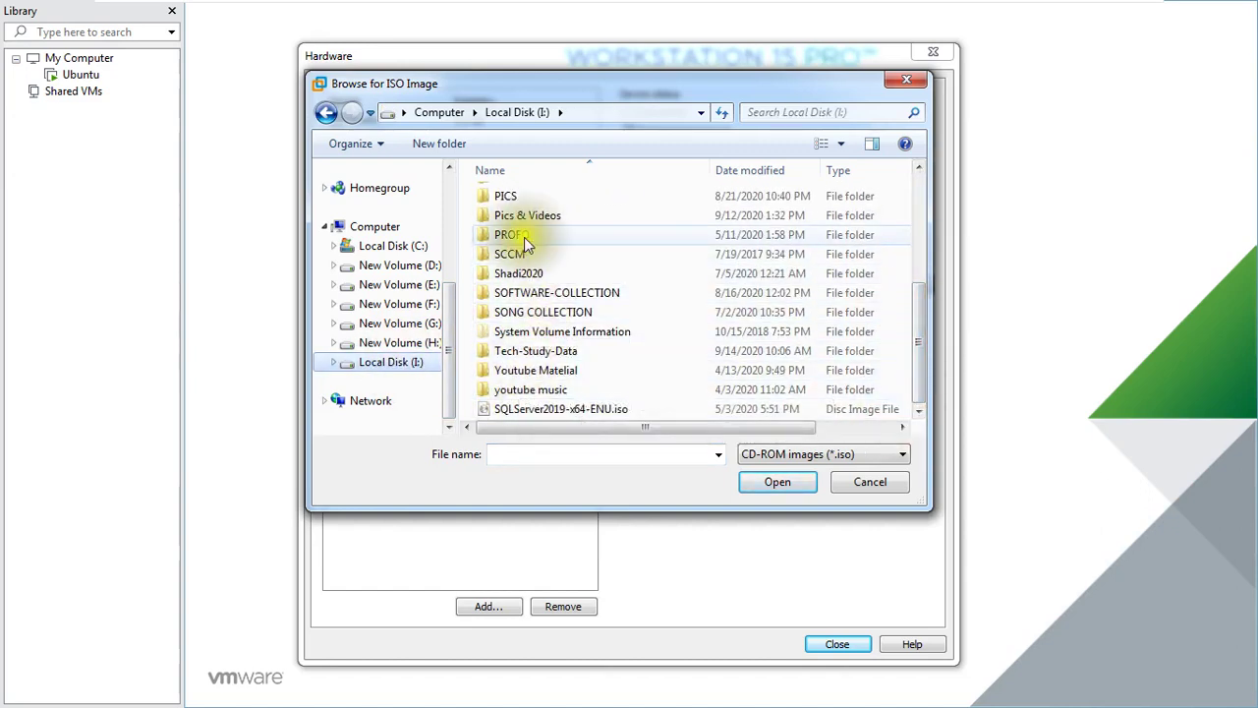
double_click(524, 292)
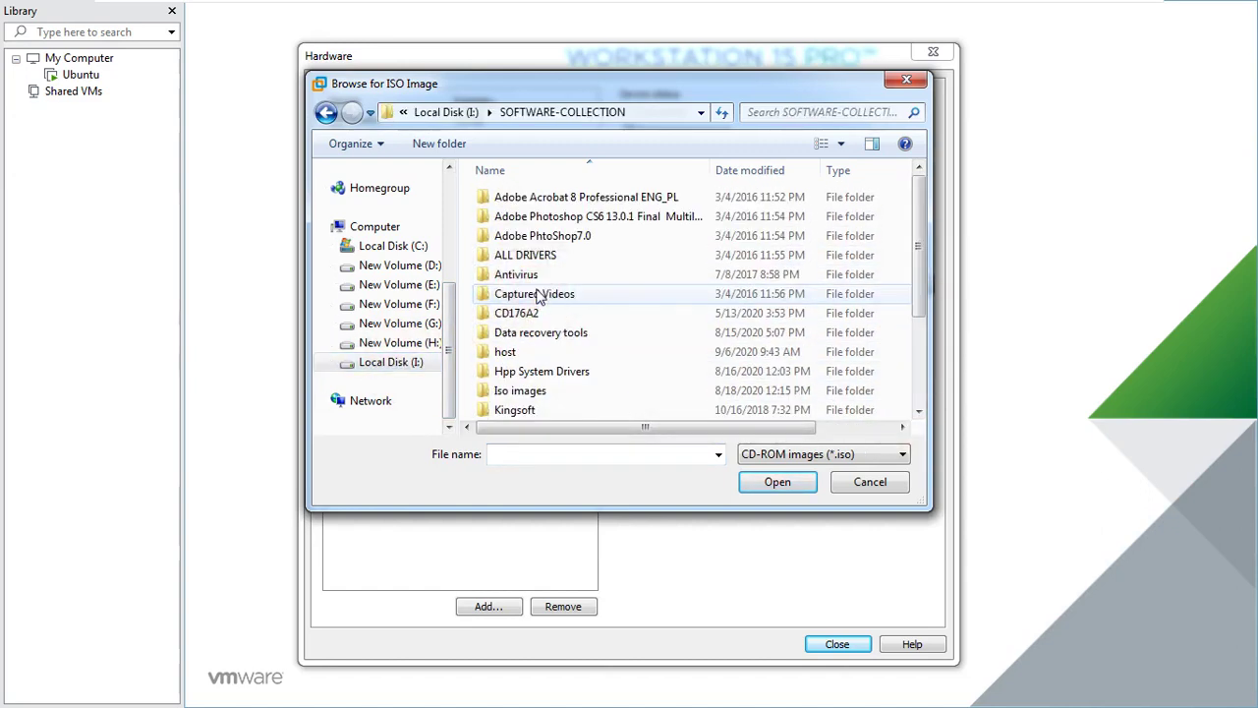
double_click(521, 390)
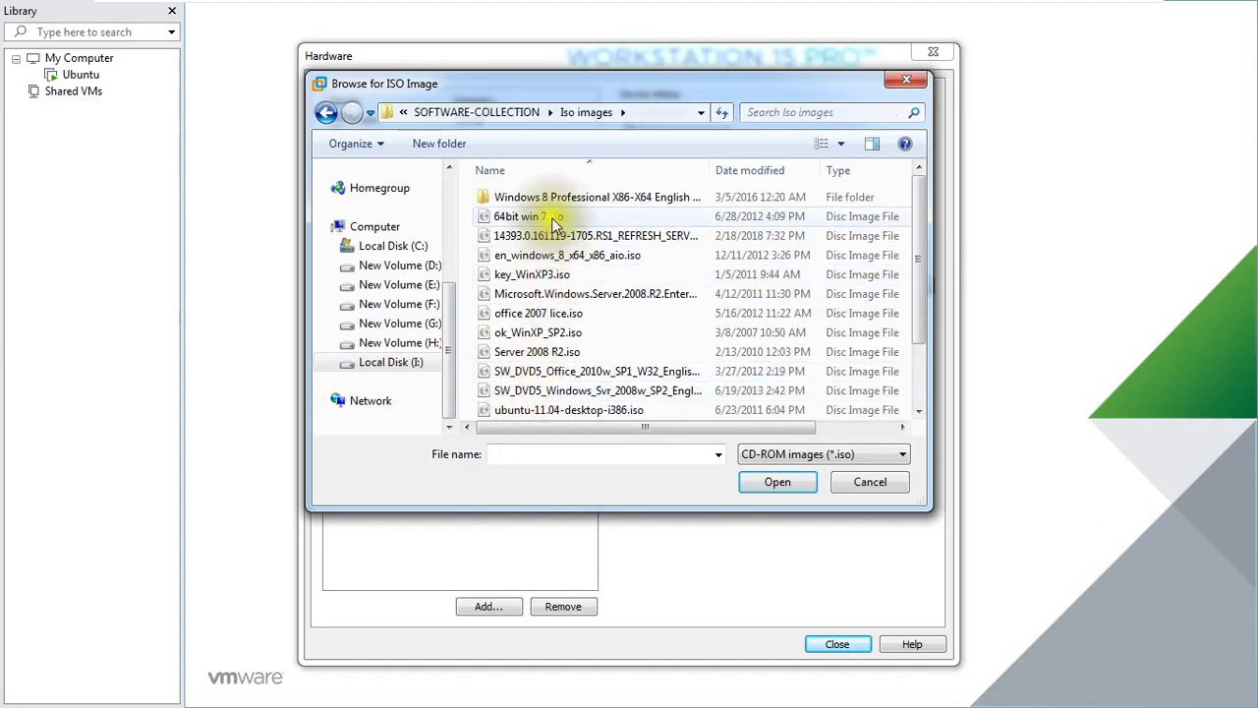
left_click(541, 408)
left_click(776, 481)
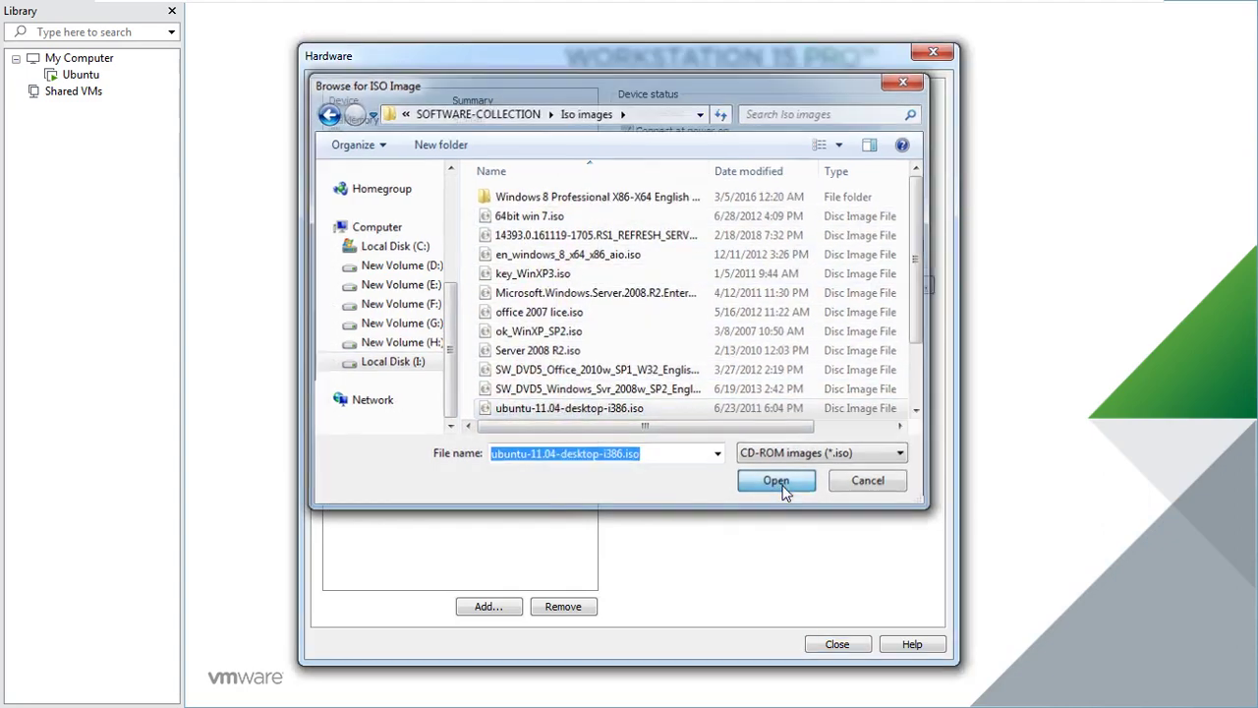
Switch the network adapter to Bridged, close the hardware settings and finish the wizard
left_click(386, 167)
left_click(631, 181)
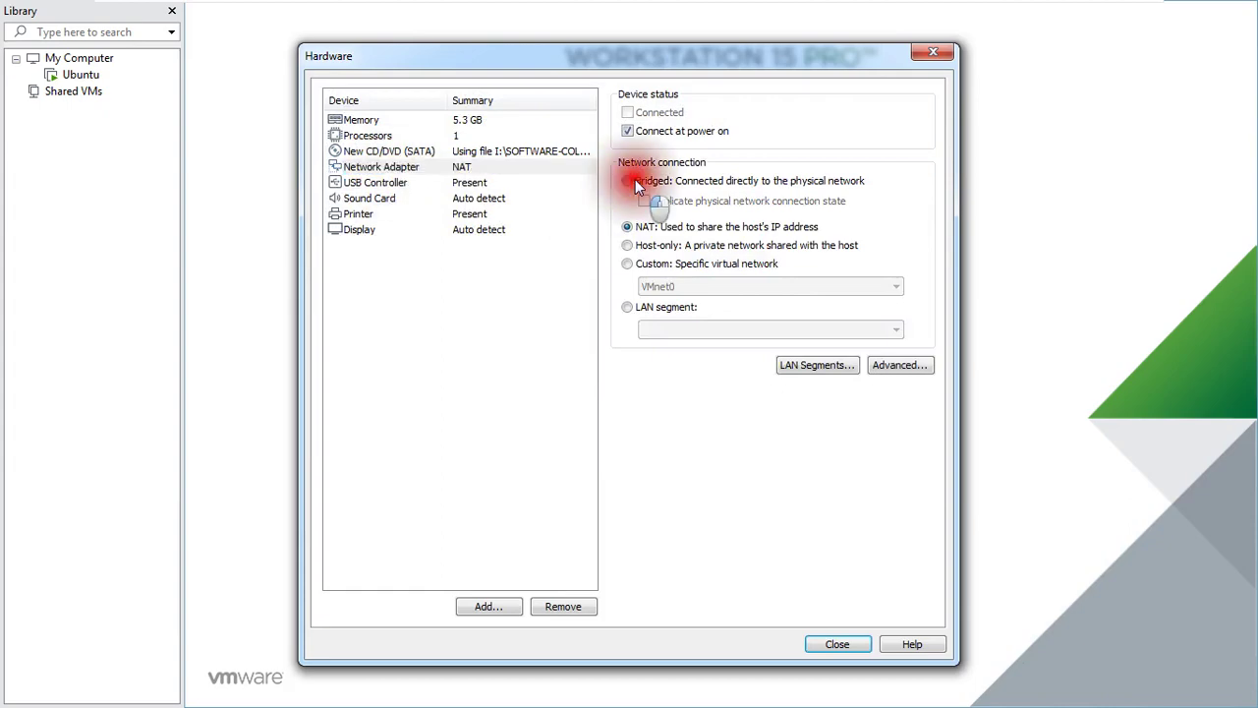
left_click(838, 643)
left_click(704, 532)
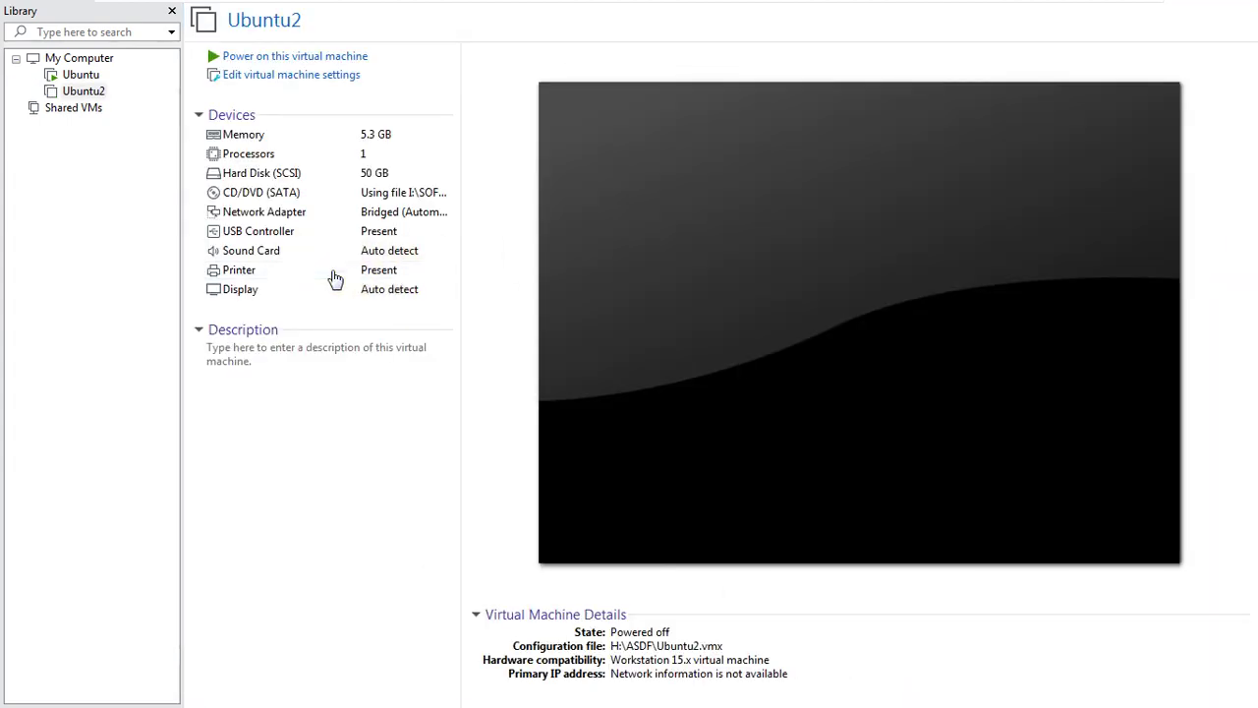
Power on Ubuntu2, dismiss its startup prompts, then minimize the VM back to the slideshow
left_click(324, 56)
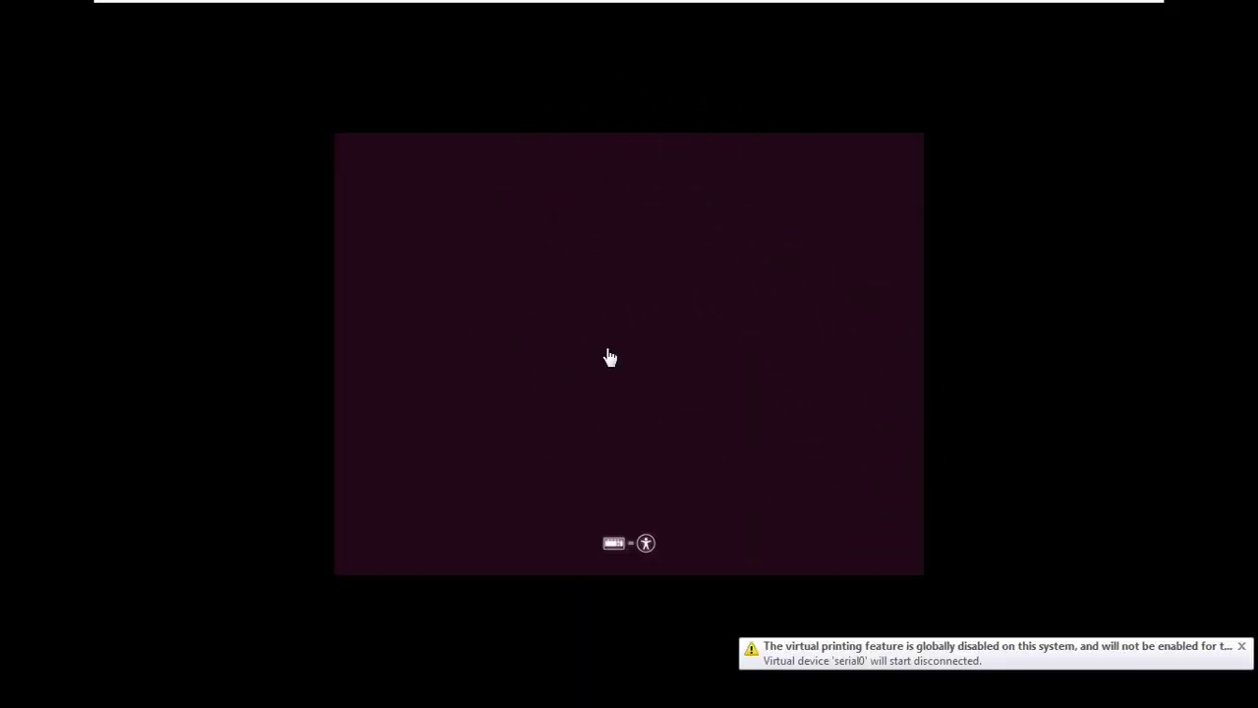
left_click(625, 287)
left_click(438, 305)
left_click(706, 463)
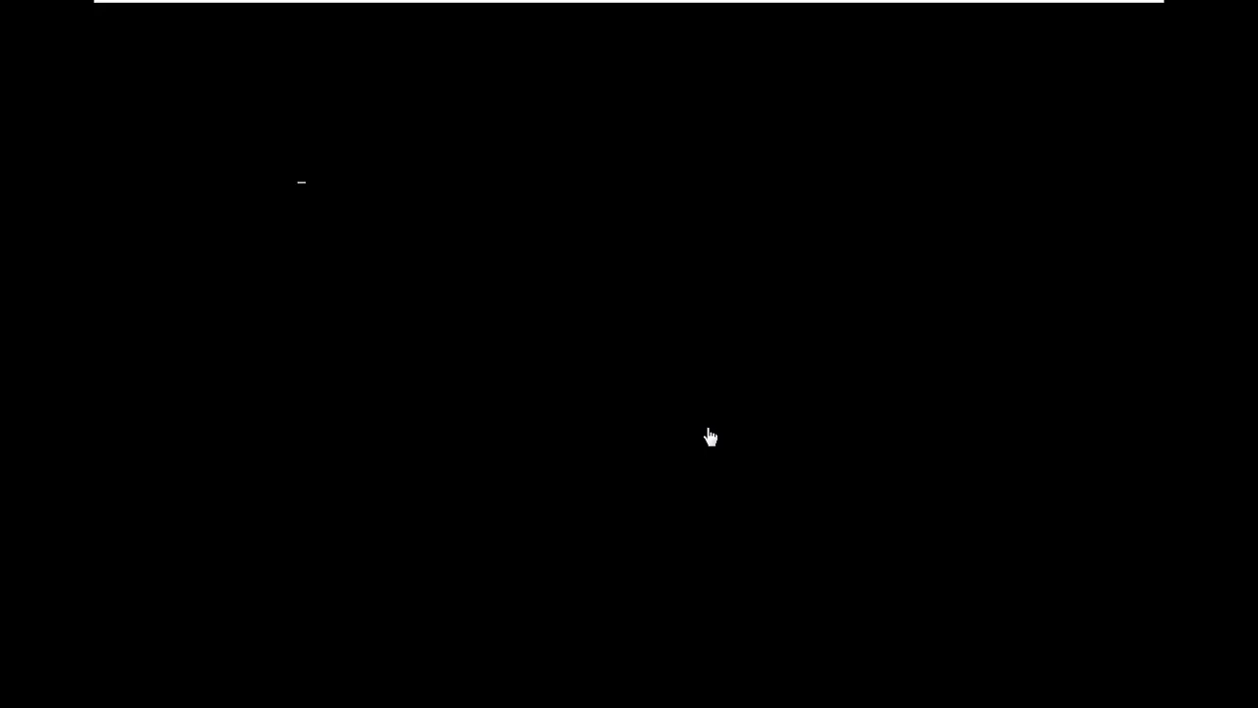
left_click(706, 427)
left_click(645, 306)
left_click(573, 356)
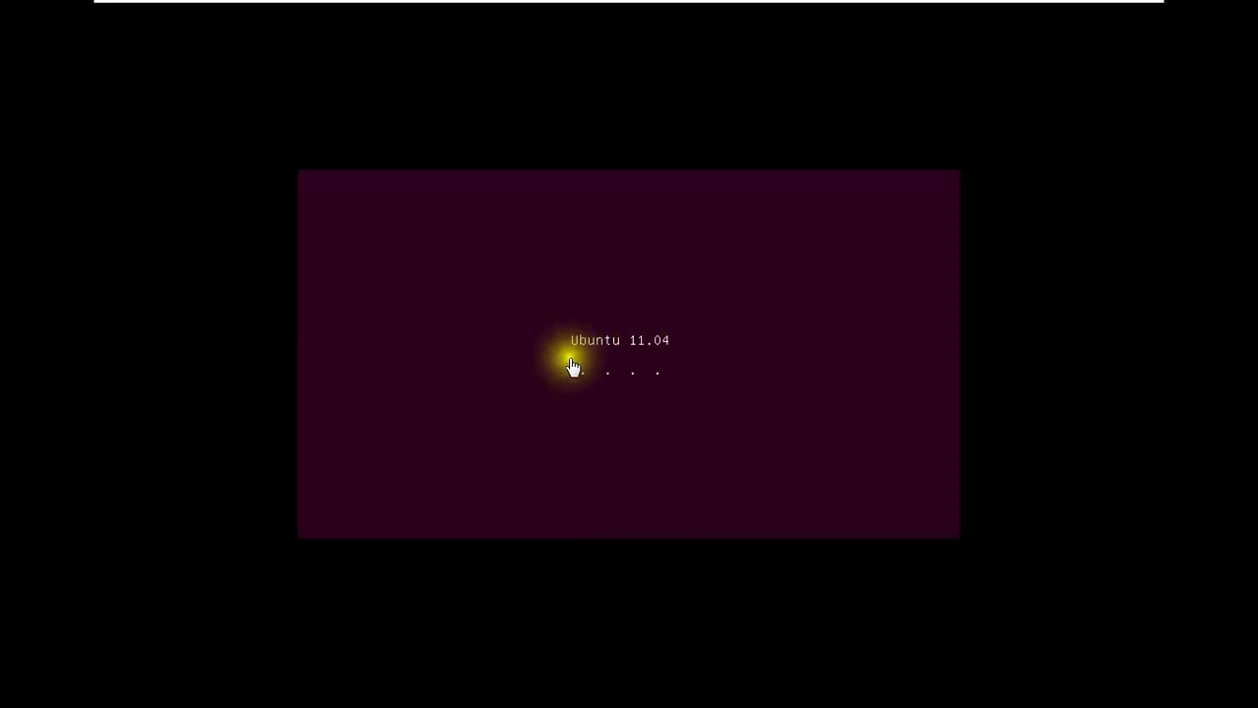
left_click(683, 365)
left_click(806, 515)
mouse_move(993, 5)
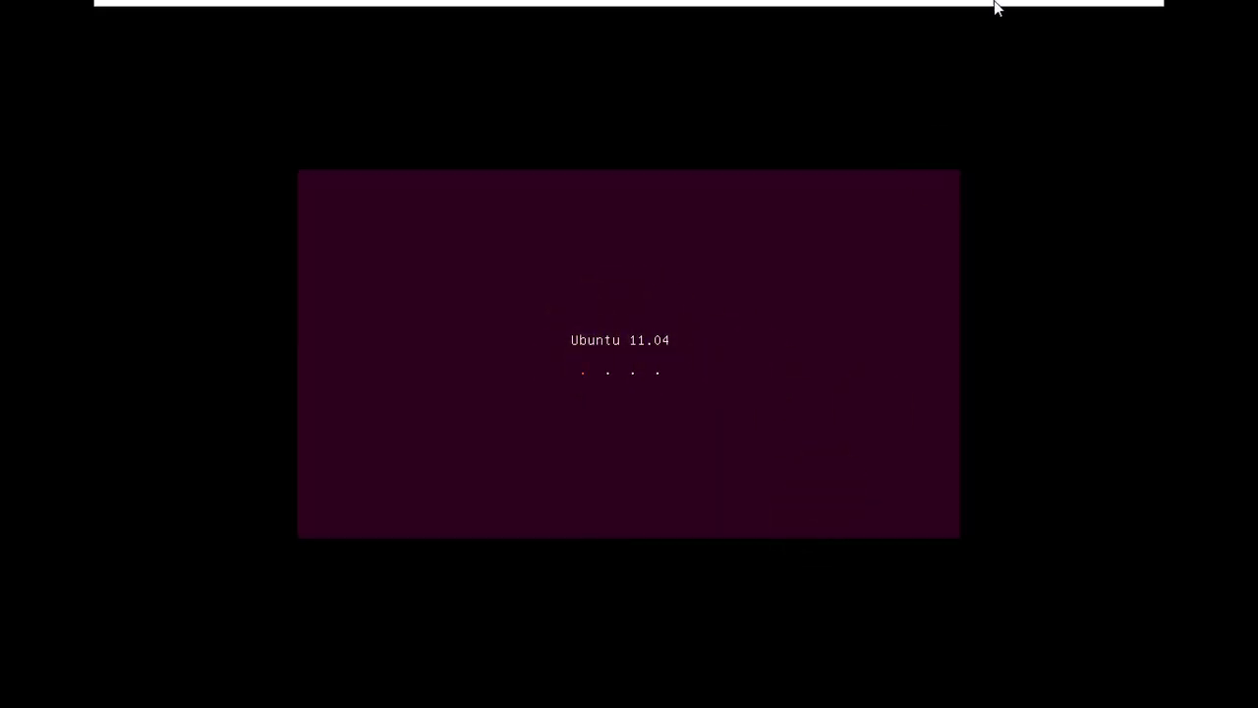
left_click(1069, 19)
left_click(1093, 16)
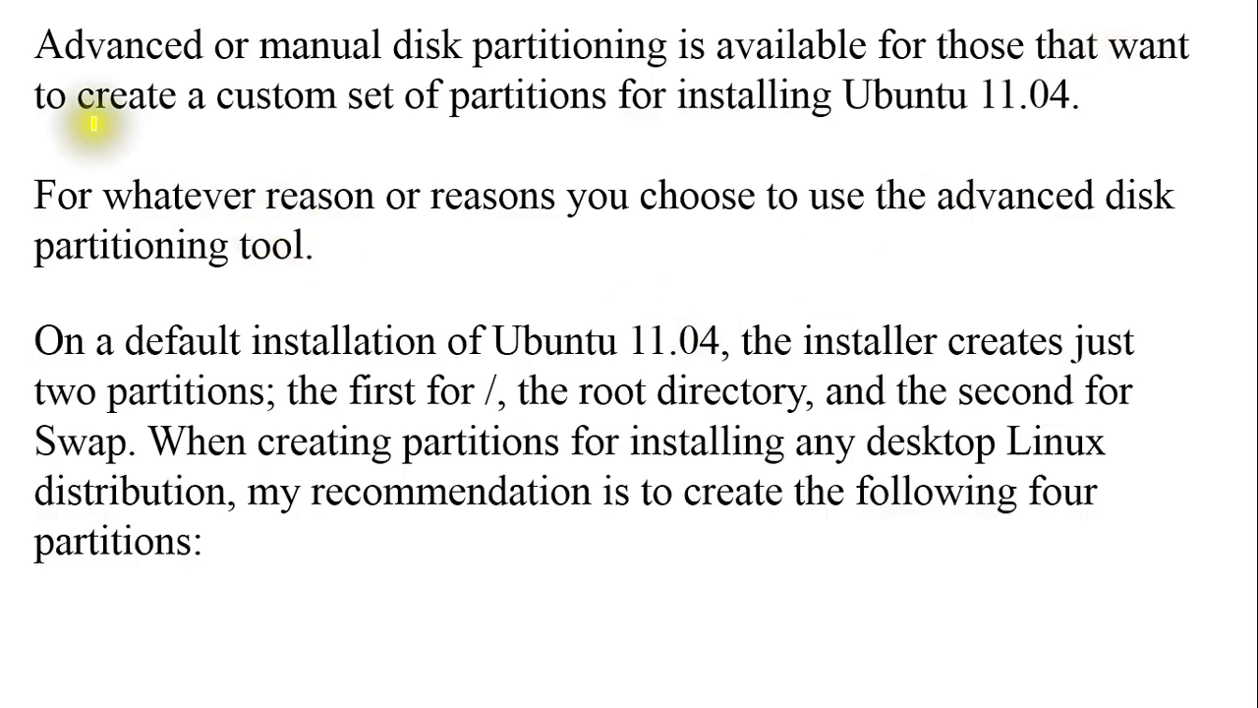
Pick the yellow highlighter pen from the slideshow pen options
left_click(247, 250)
left_click(502, 266)
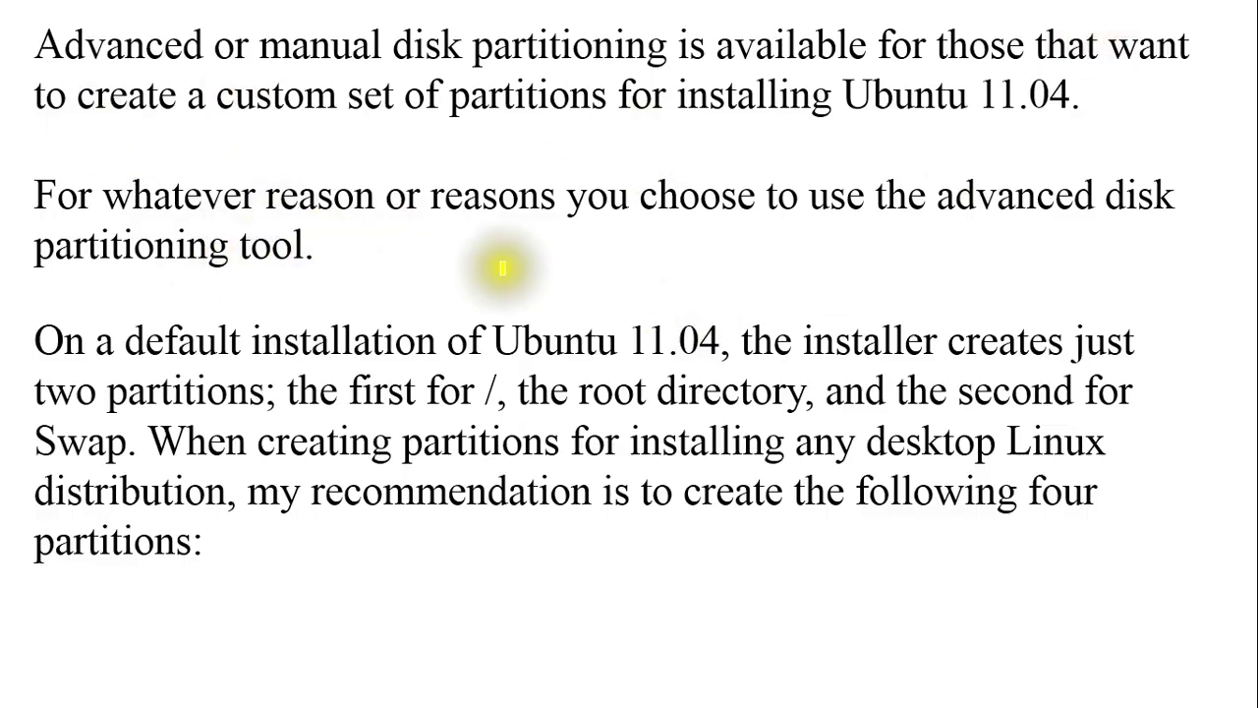
left_click(226, 334)
left_click(137, 339)
left_click(315, 340)
left_click(396, 352)
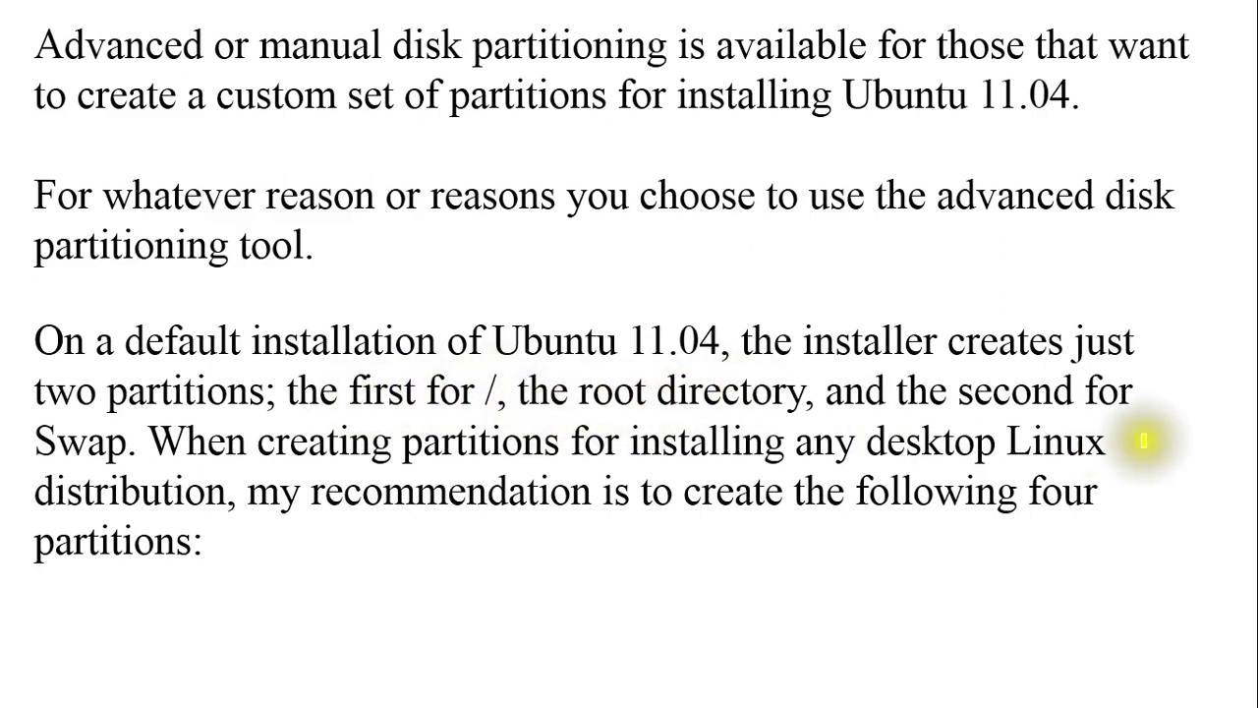
Highlight Swap, the 'On a default installation' sentence and 'partitions:', then advance to the next slide
left_click(138, 421)
mouse_move(137, 421)
left_mouse_down()
mouse_move(127, 505)
mouse_move(39, 449)
mouse_move(143, 433)
left_mouse_up()
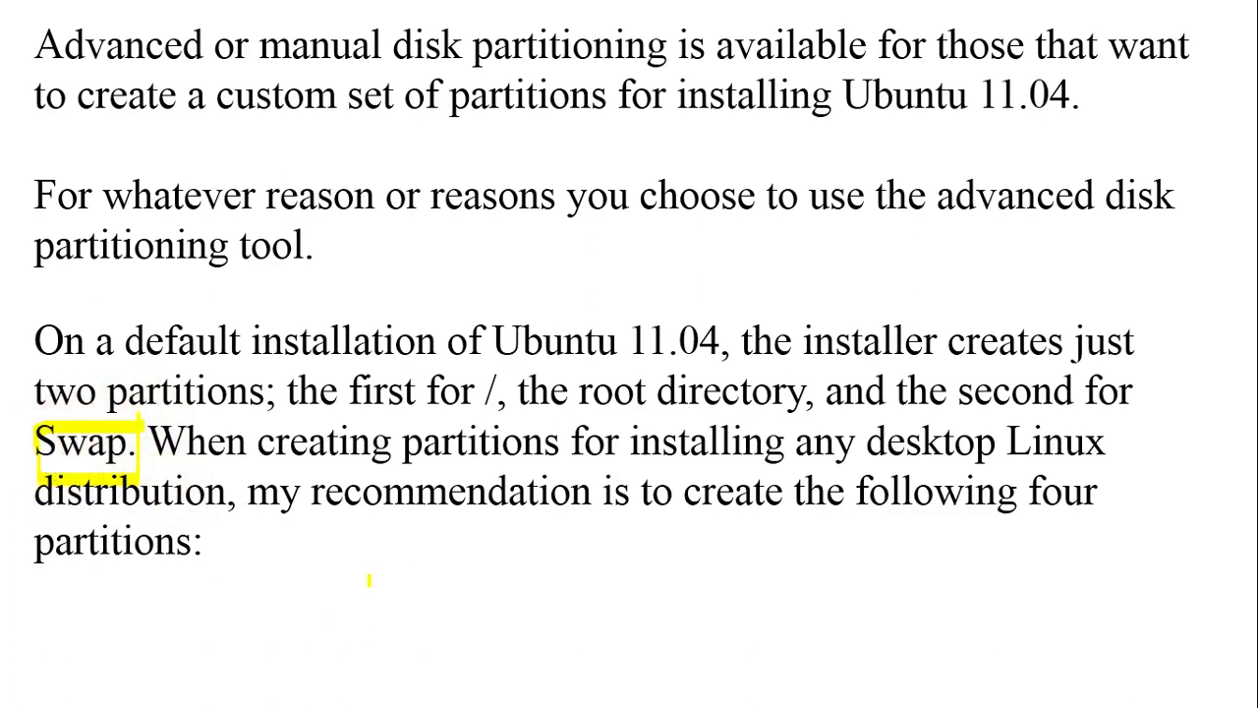
mouse_move(8, 293)
left_mouse_down()
mouse_move(14, 337)
mouse_move(174, 379)
mouse_move(579, 373)
mouse_move(714, 311)
mouse_move(6, 291)
left_mouse_up()
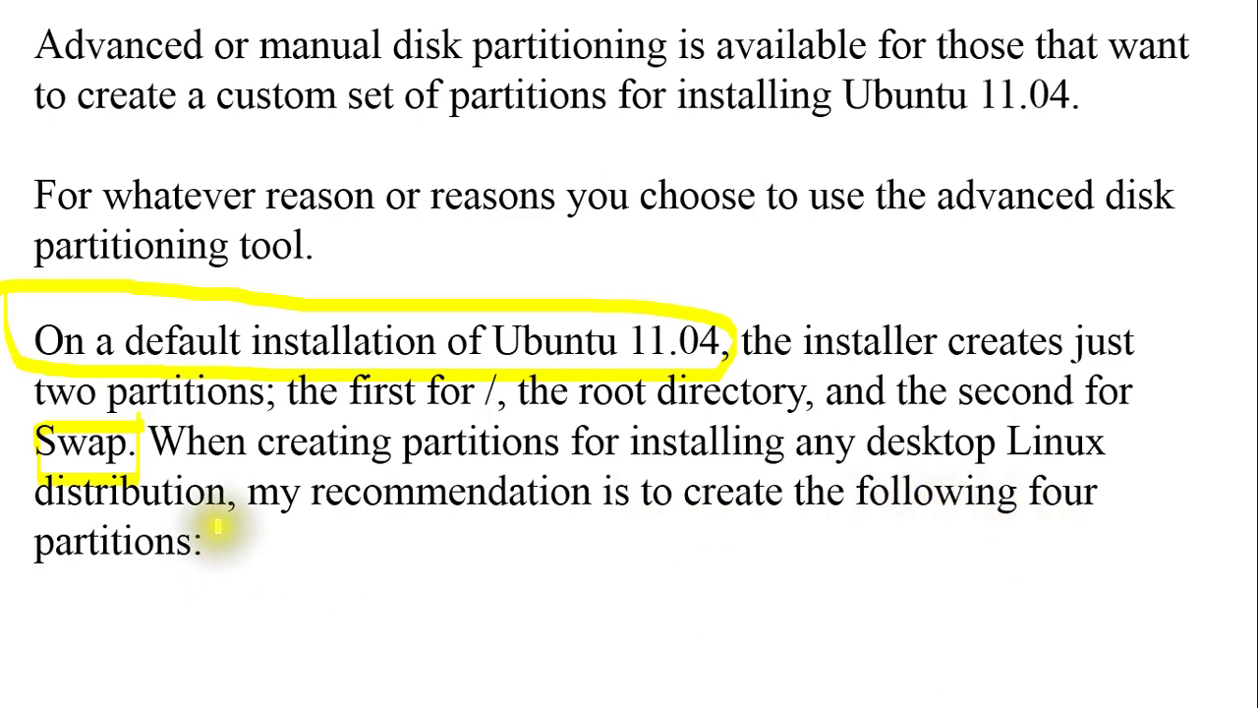
mouse_move(211, 513)
left_mouse_down()
mouse_move(108, 595)
mouse_move(13, 534)
mouse_move(252, 538)
left_mouse_up()
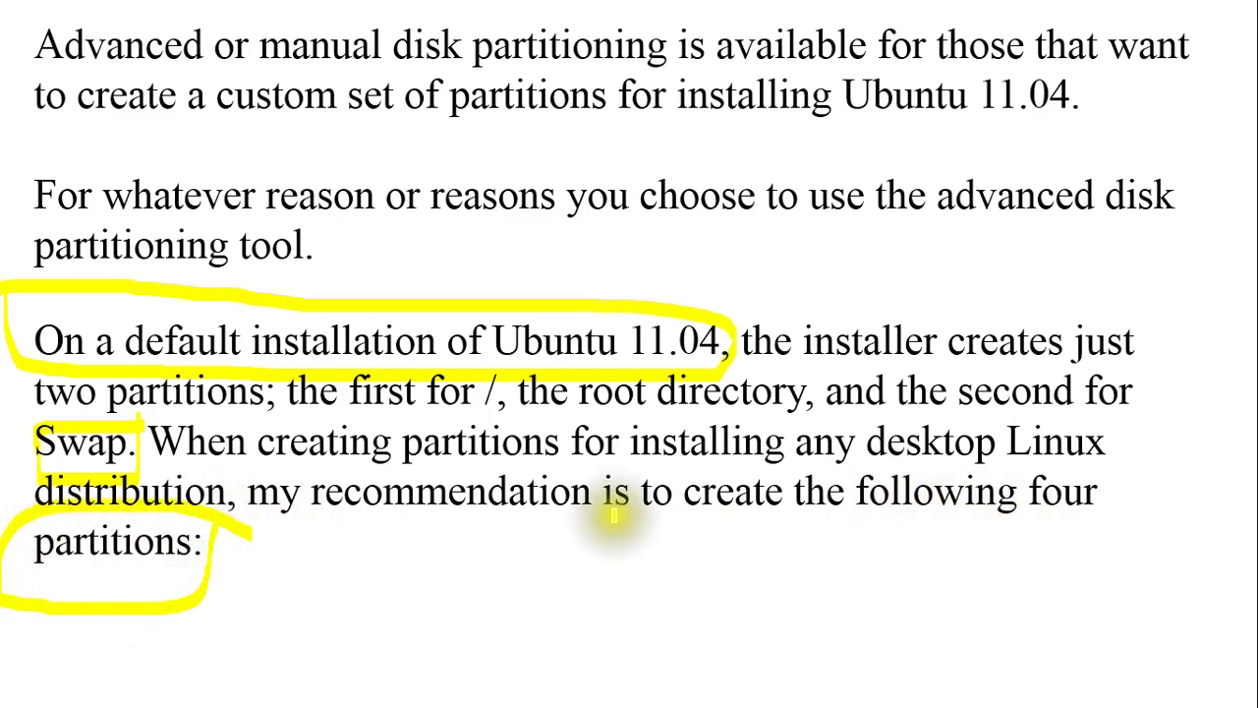
key("Right")
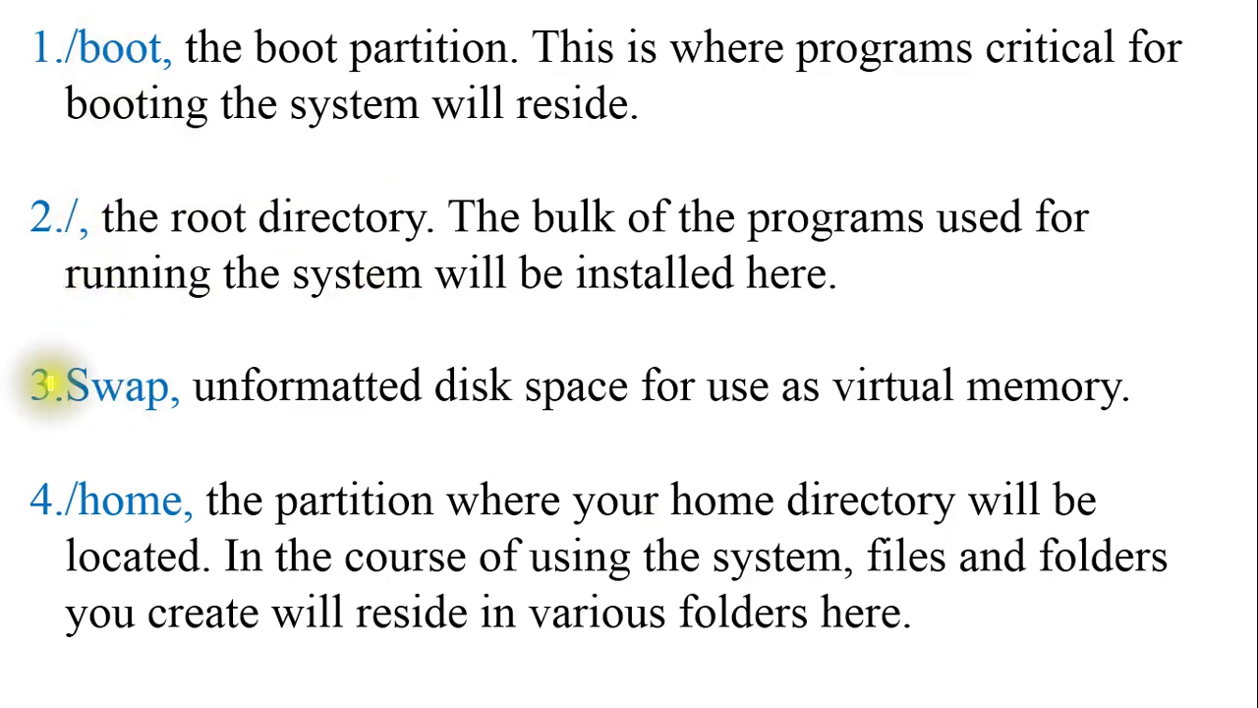
key("super")
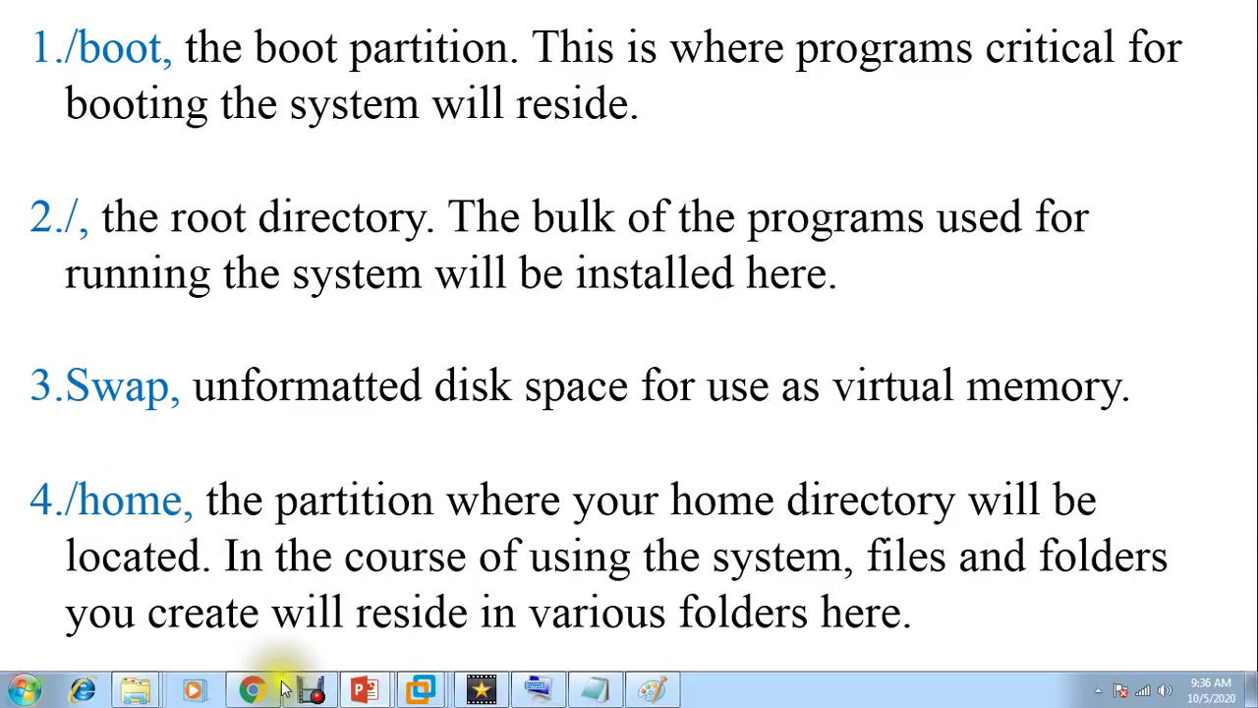
Return to the Ubuntu2 VM, choose Install Ubuntu and continue past the preparation checks
left_click(420, 692)
left_click(568, 575)
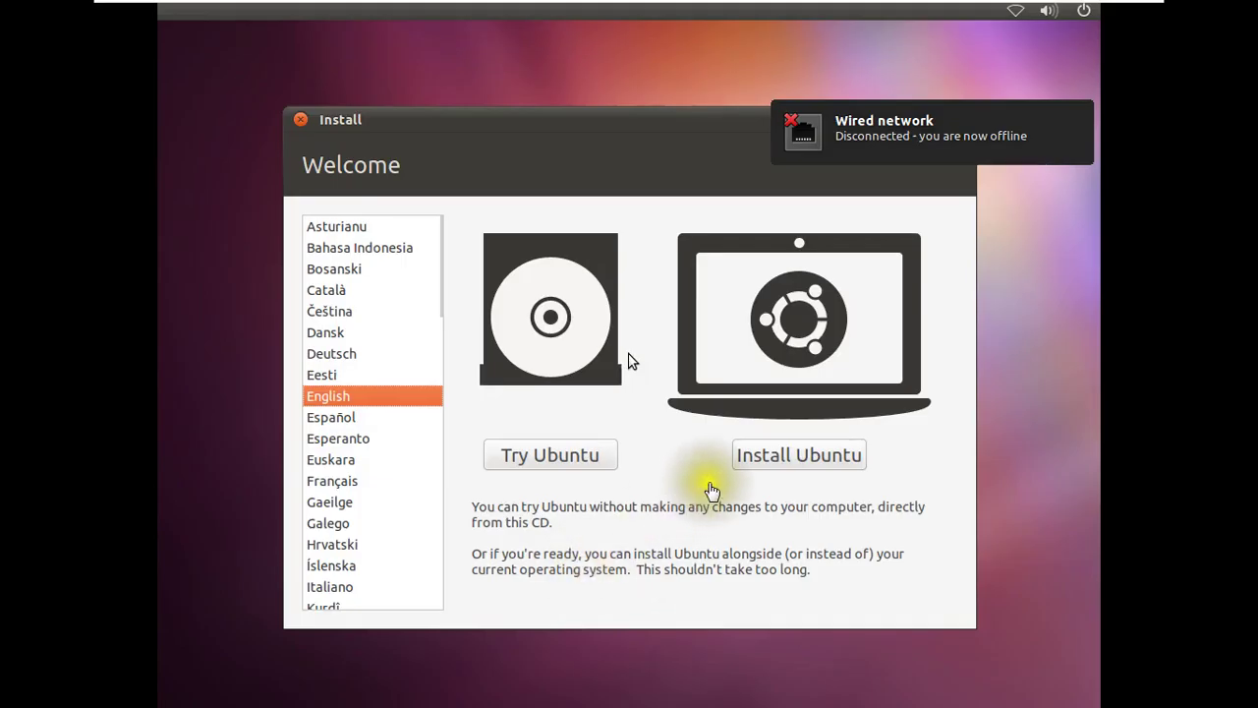
left_click(627, 361)
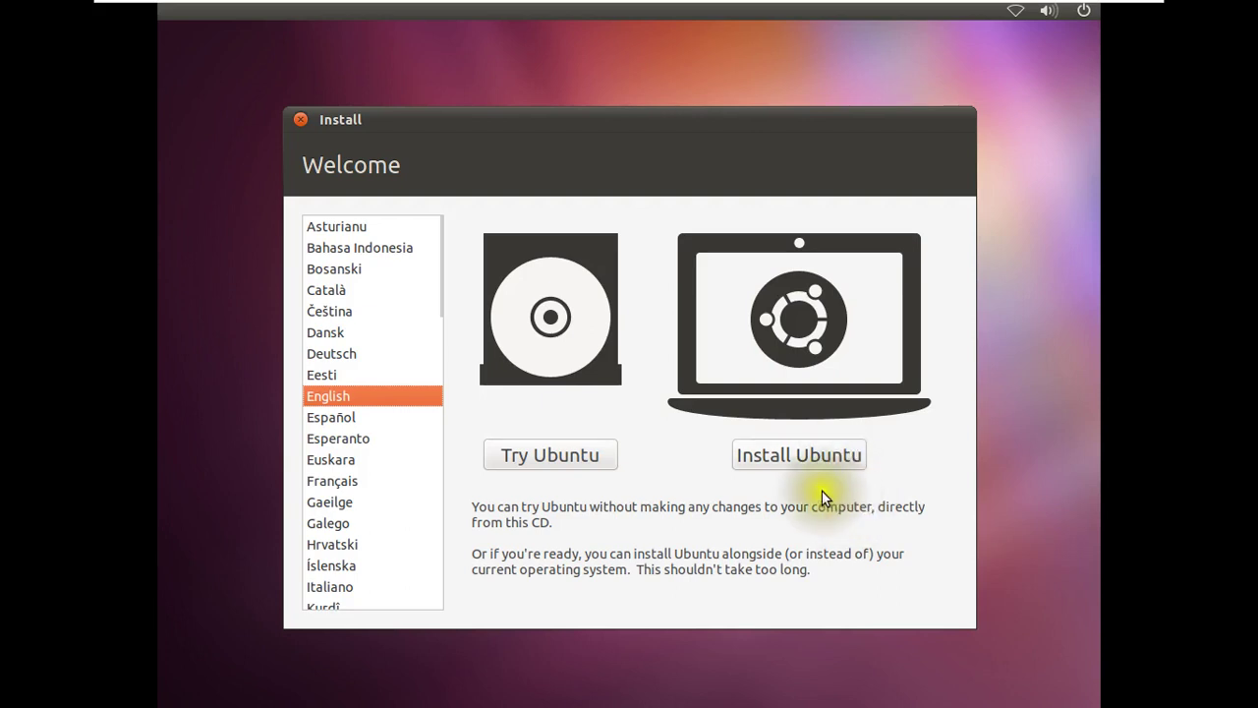
left_click(793, 459)
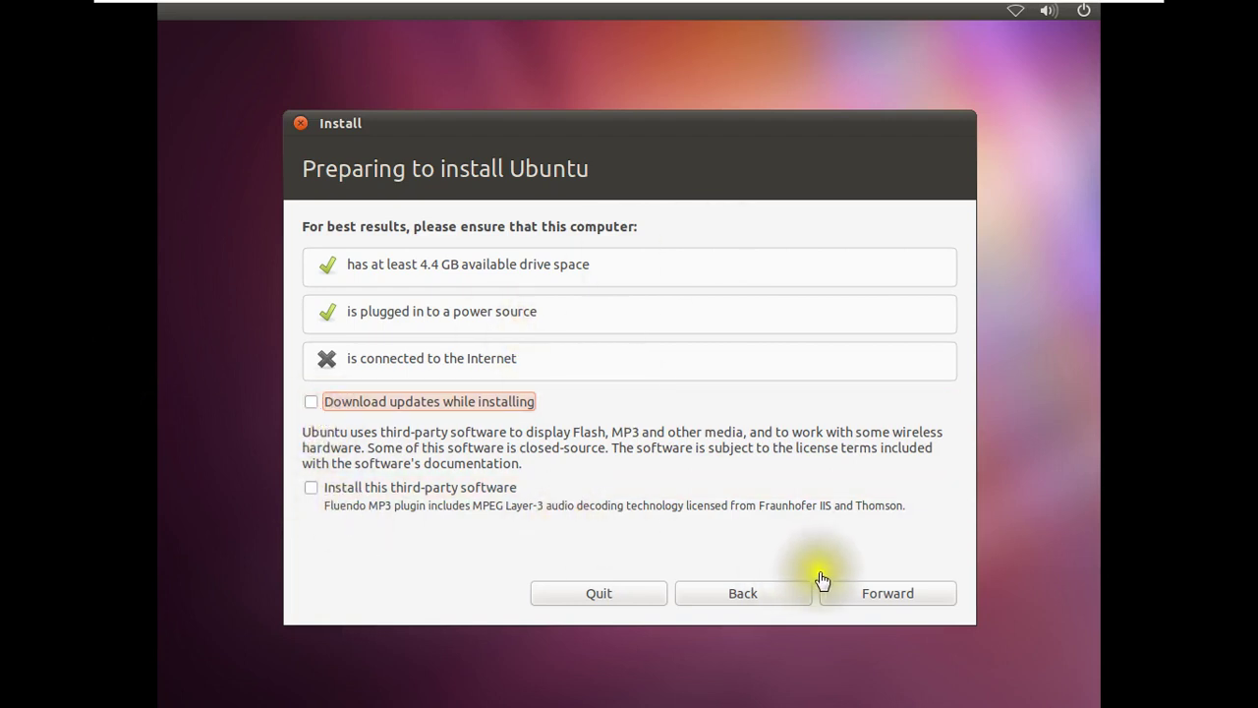
left_click(902, 599)
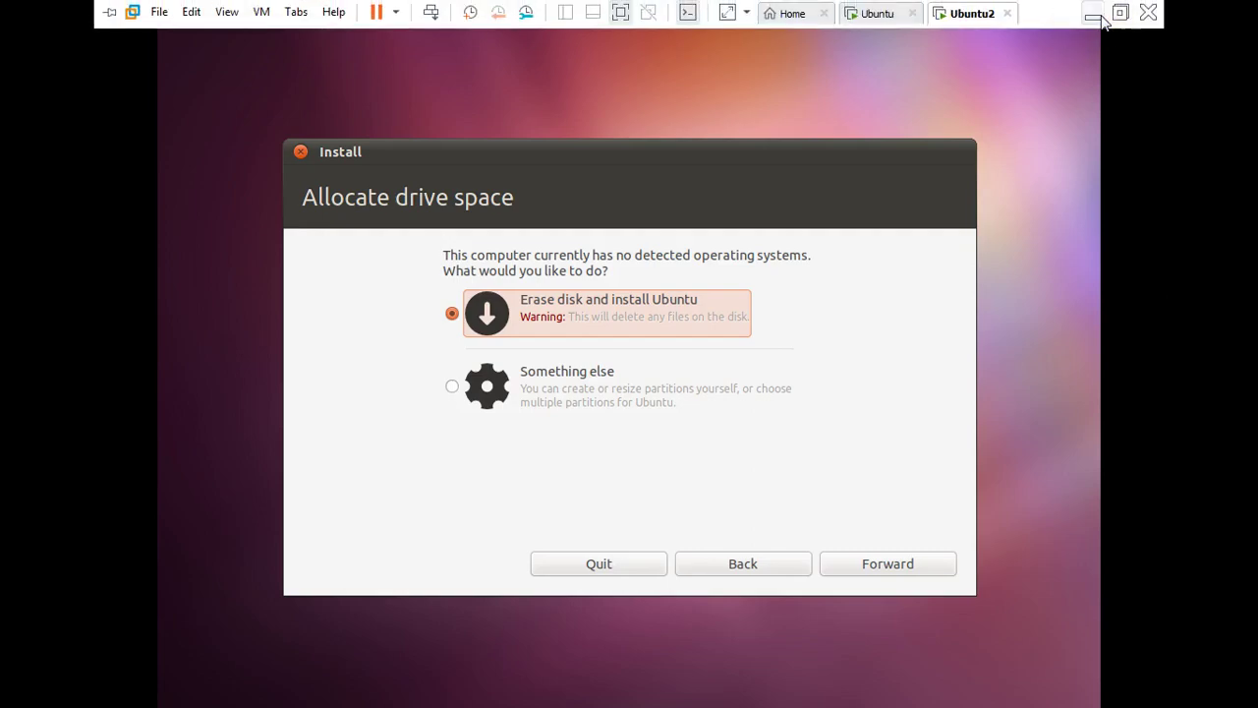
Minimize the VM at Allocate drive space to return to the partition list slide
left_click(1094, 15)
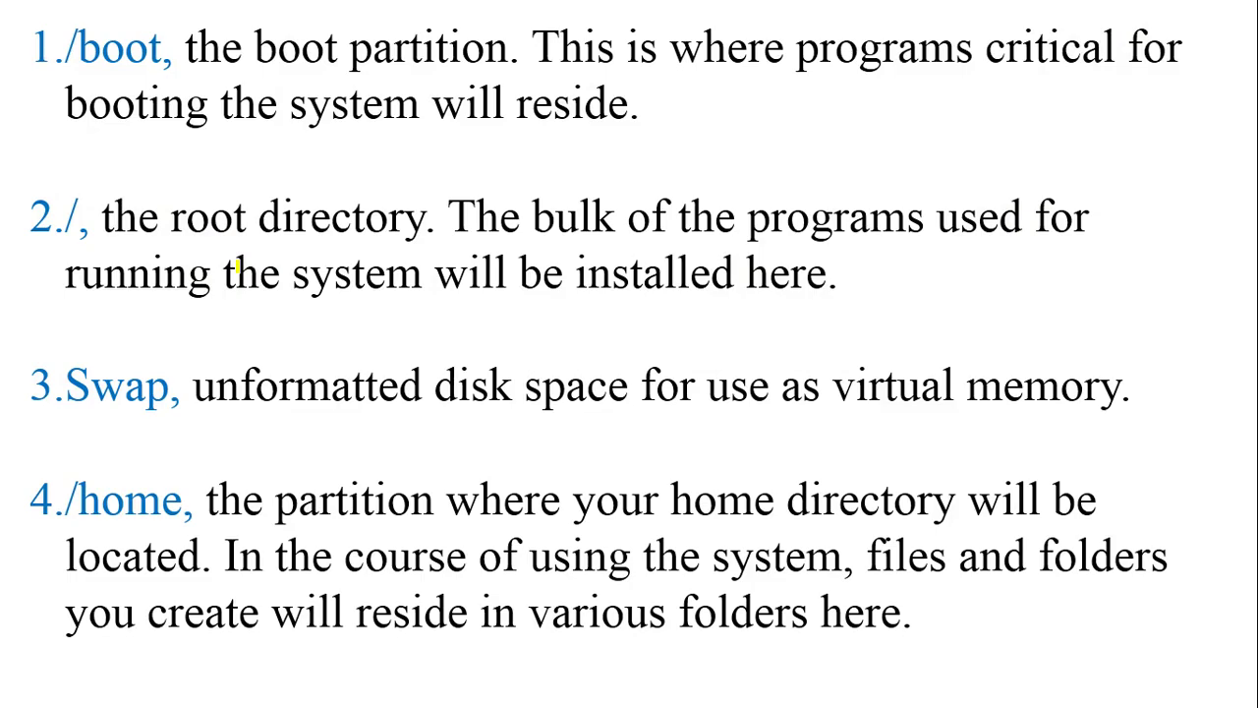
Advance to the Allocate drive space slide and ink its Erase Ubuntu 11.04 and Something else options
key("Right")
key("Right")
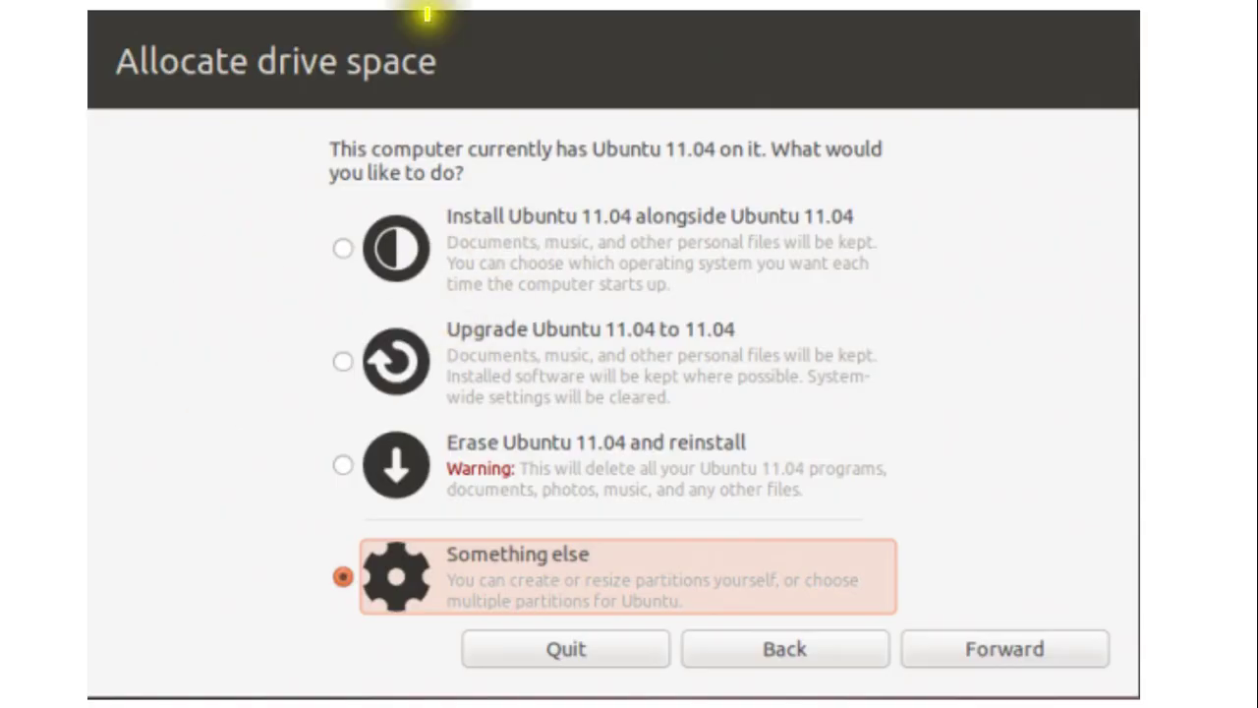
left_click_drag(312, 123, 334, 506)
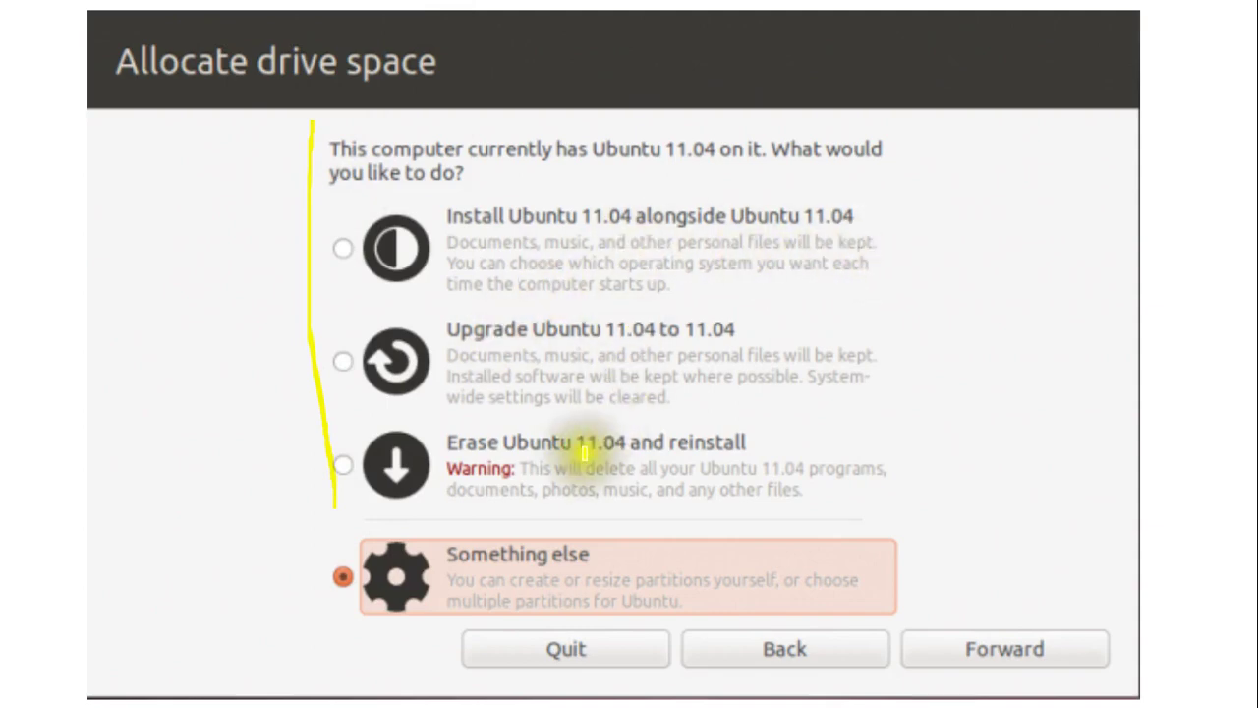
mouse_move(455, 429)
left_mouse_down()
mouse_move(449, 491)
mouse_move(578, 508)
left_mouse_up()
mouse_move(449, 548)
left_mouse_down()
mouse_move(500, 590)
mouse_move(619, 542)
left_mouse_up()
Switch back to the Ubuntu2 installer VM from the VMware taskbar preview
key("super")
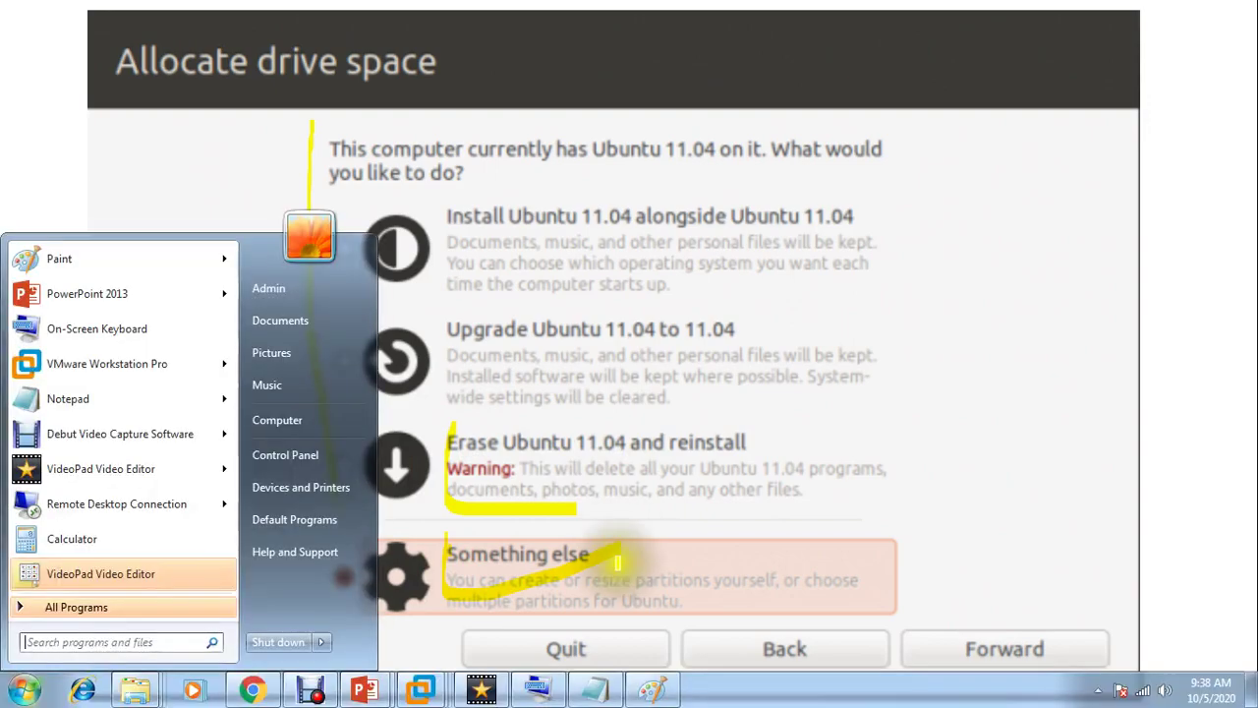
left_click(426, 694)
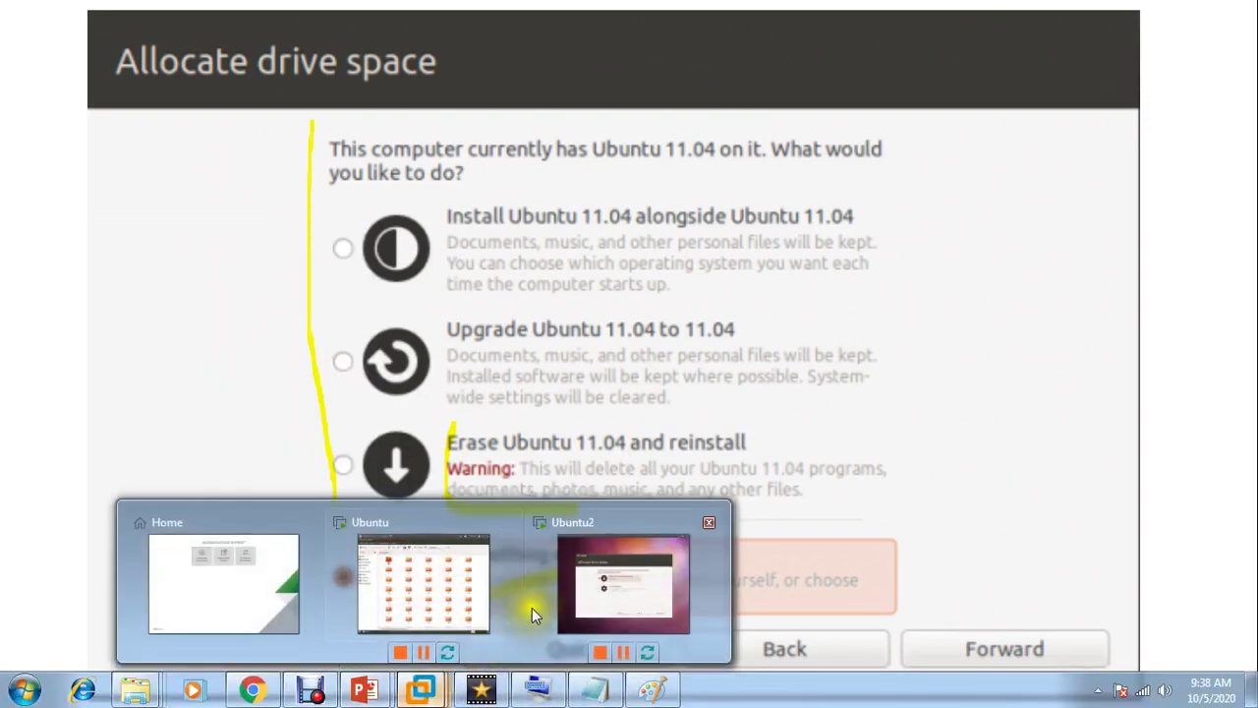
left_click(531, 607)
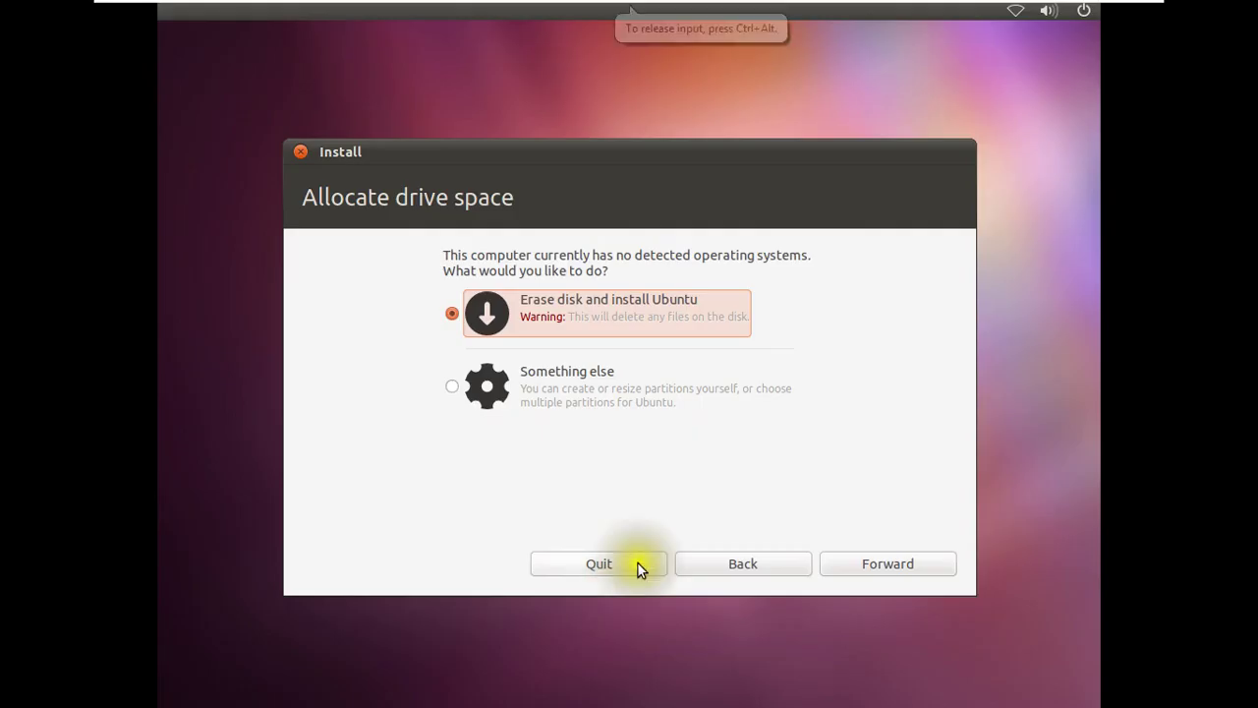
Switch the installer from erasing the disk to 'Something else' manual partitioning to reach the /dev/sda partition table
left_click(640, 312)
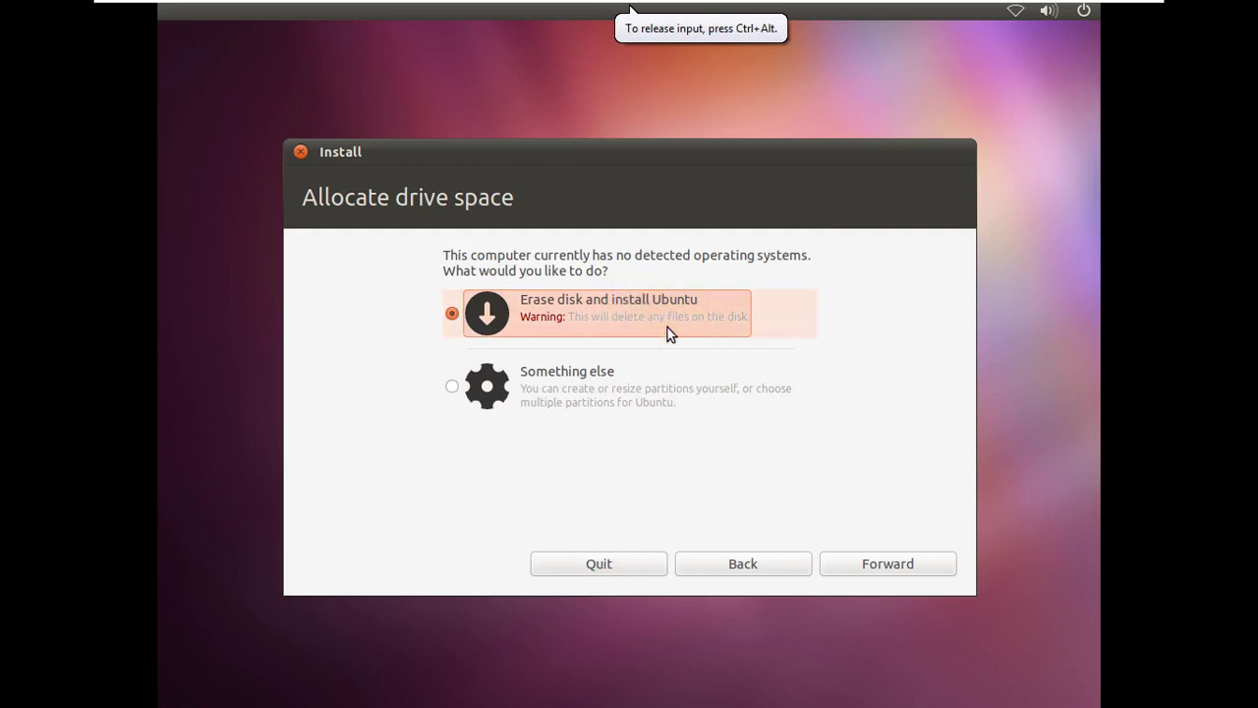
left_click(917, 568)
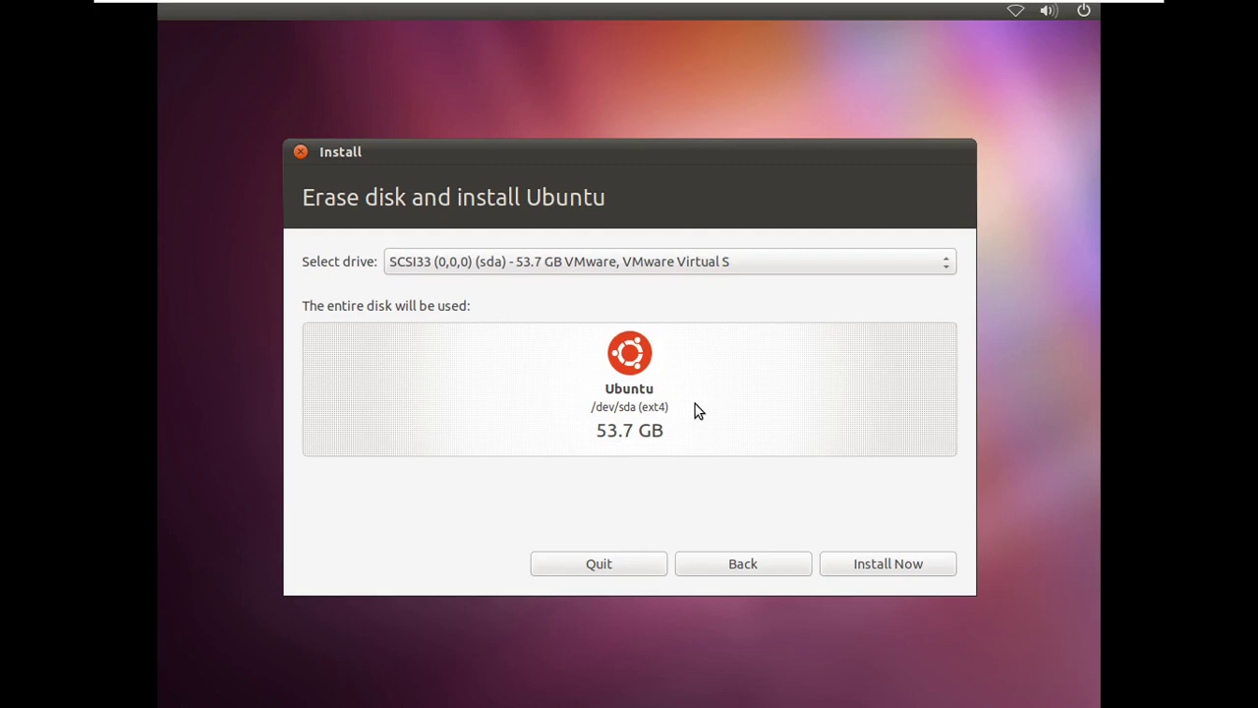
left_click(758, 566)
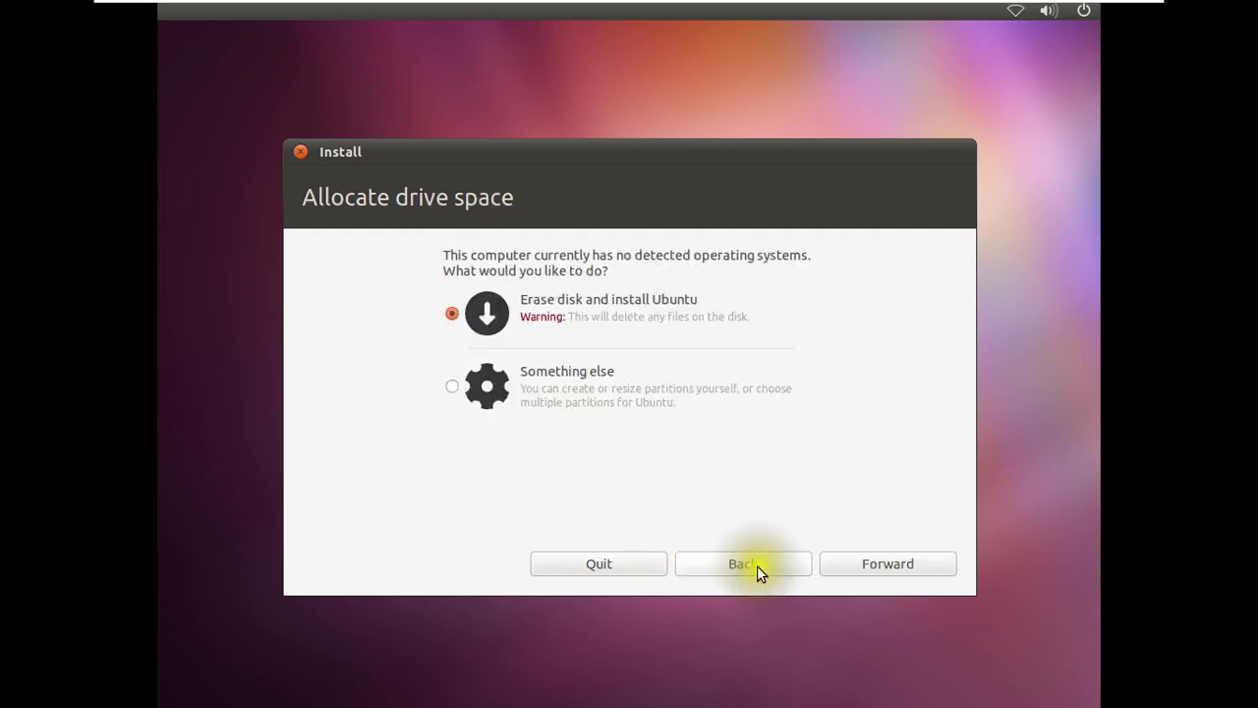
left_click(455, 394)
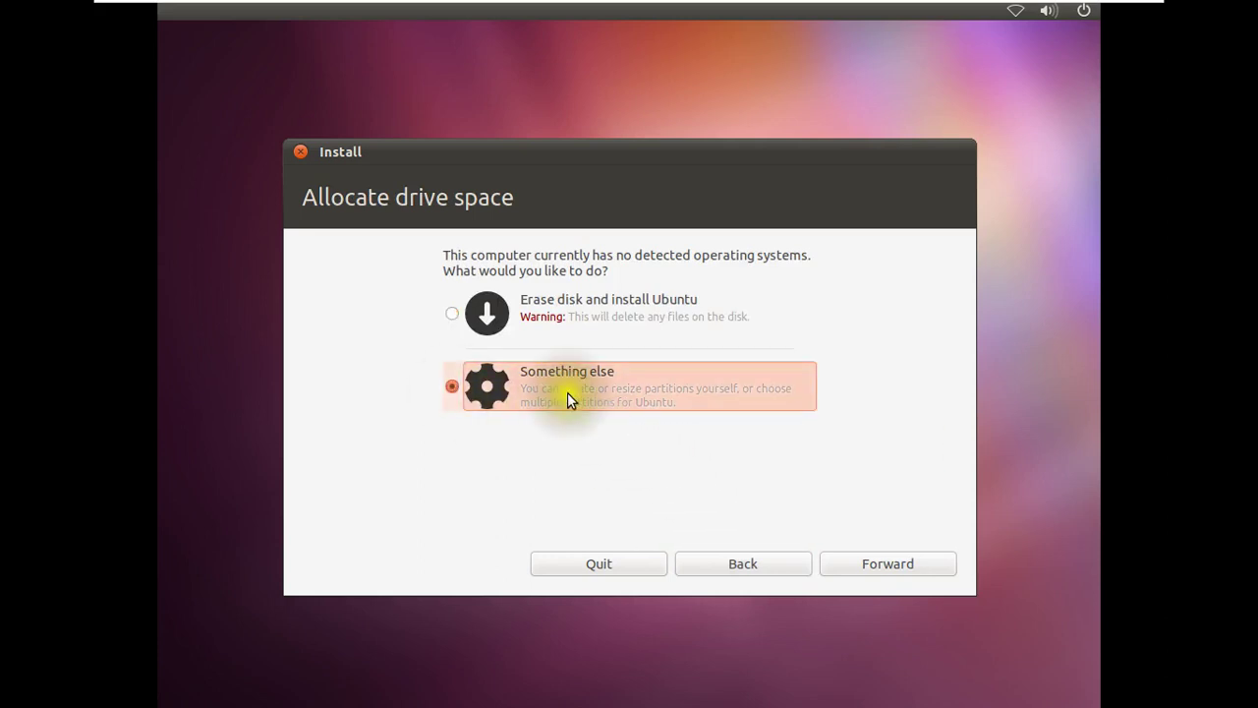
left_click(905, 556)
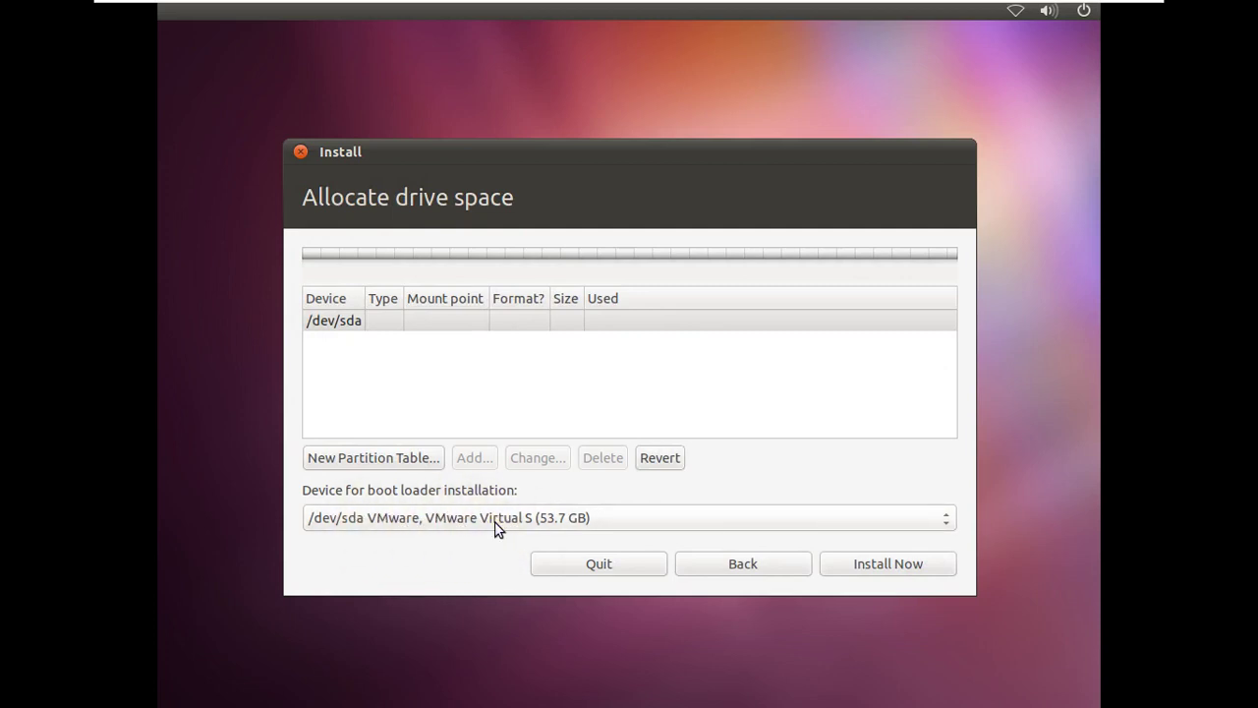
left_click(344, 500)
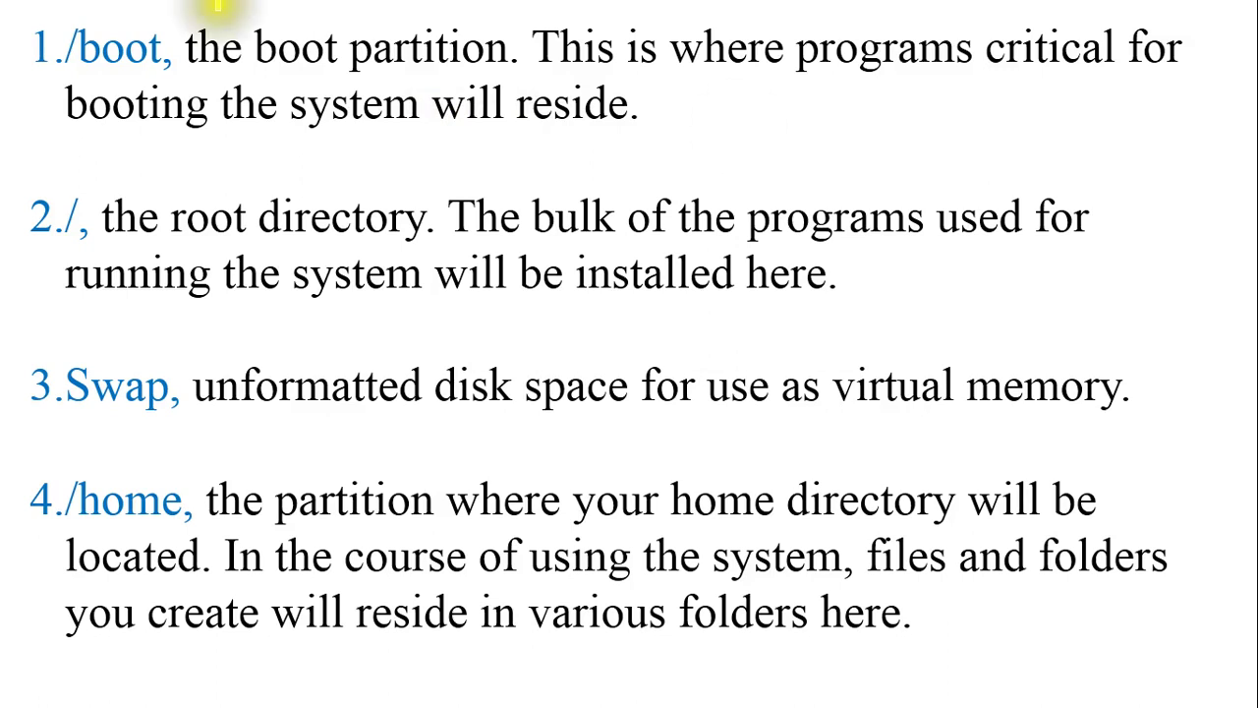
Tick the 2./ root entry, underline its description and circle 3.Swap in yellow ink
left_click(56, 234)
left_click_drag(56, 234, 120, 181)
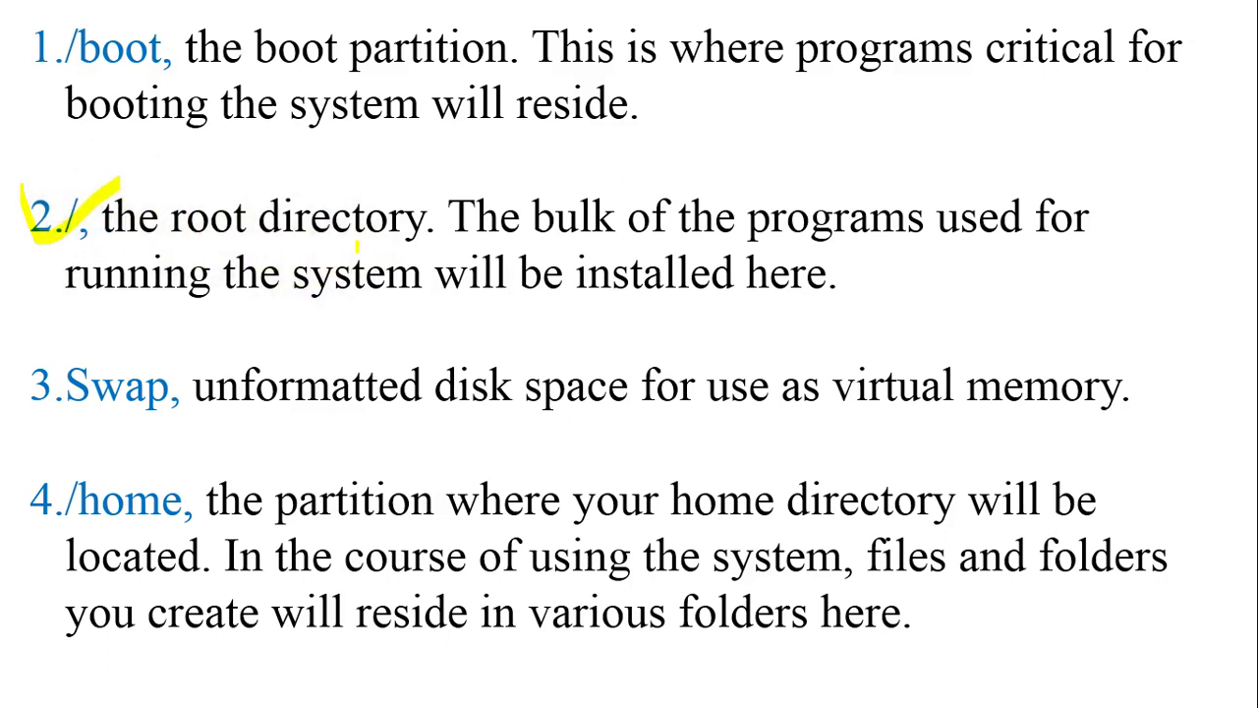
mouse_move(453, 163)
left_mouse_down()
mouse_move(467, 241)
mouse_move(787, 238)
mouse_move(682, 332)
mouse_move(350, 309)
mouse_move(39, 314)
mouse_move(125, 244)
left_mouse_up()
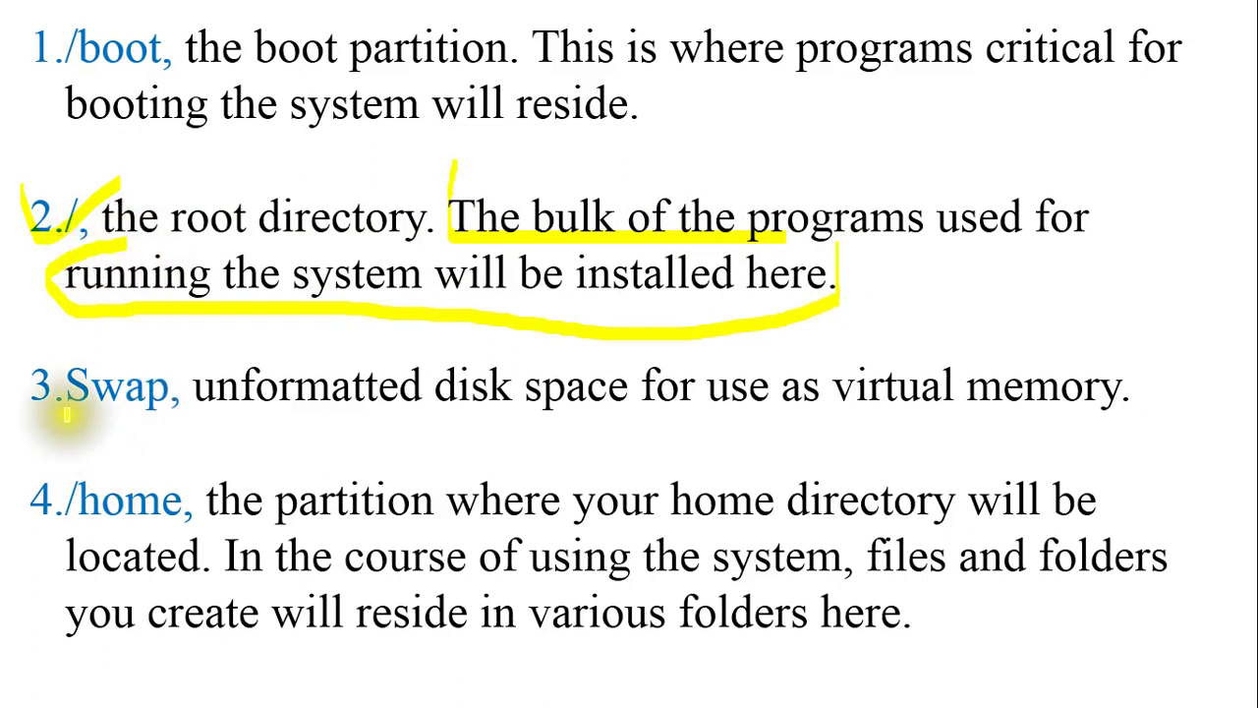
mouse_move(35, 371)
left_mouse_down()
mouse_move(146, 430)
mouse_move(56, 332)
mouse_move(14, 343)
left_mouse_up()
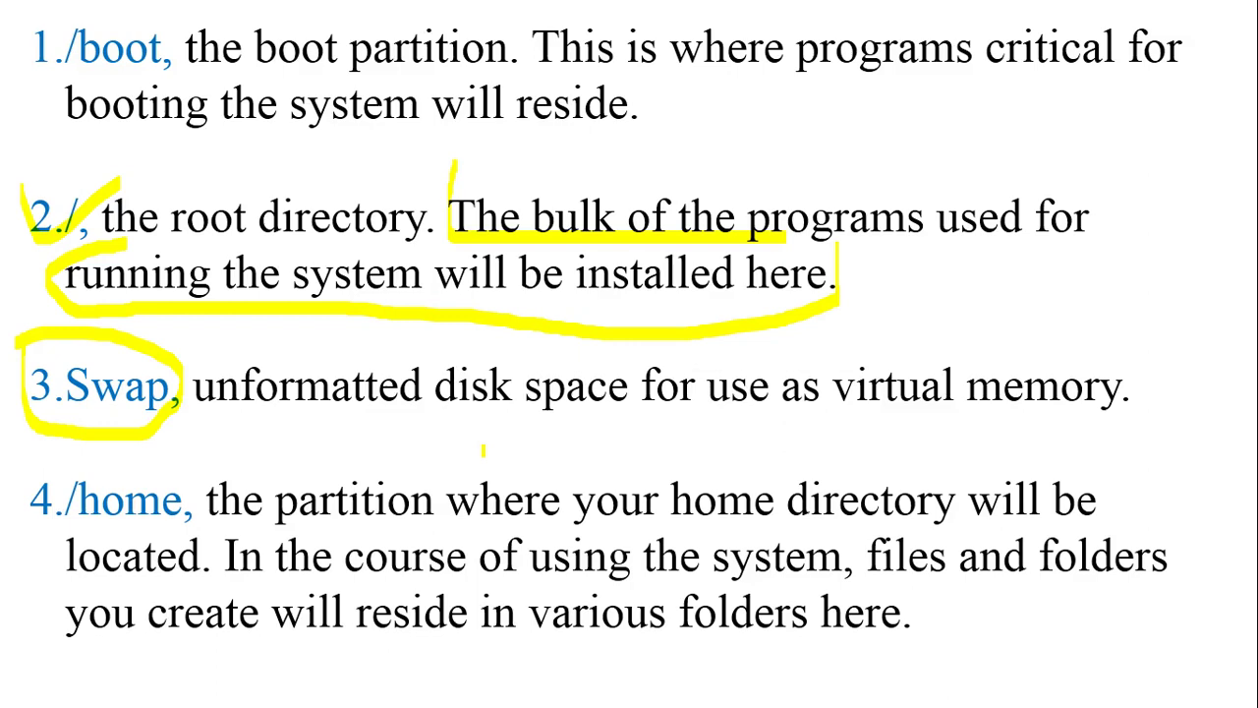
key("super")
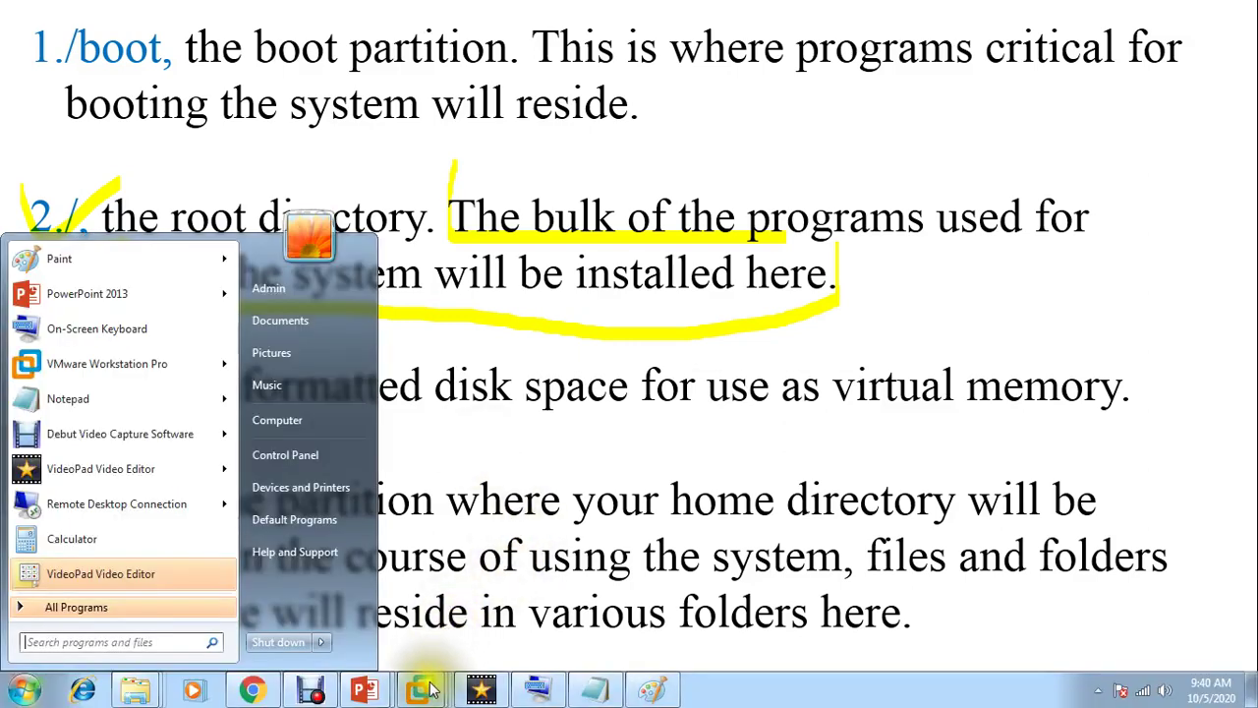
left_click(421, 688)
Send Ctrl+Alt+Del to the Ubuntu VM and unlock it with the account password
left_click(484, 600)
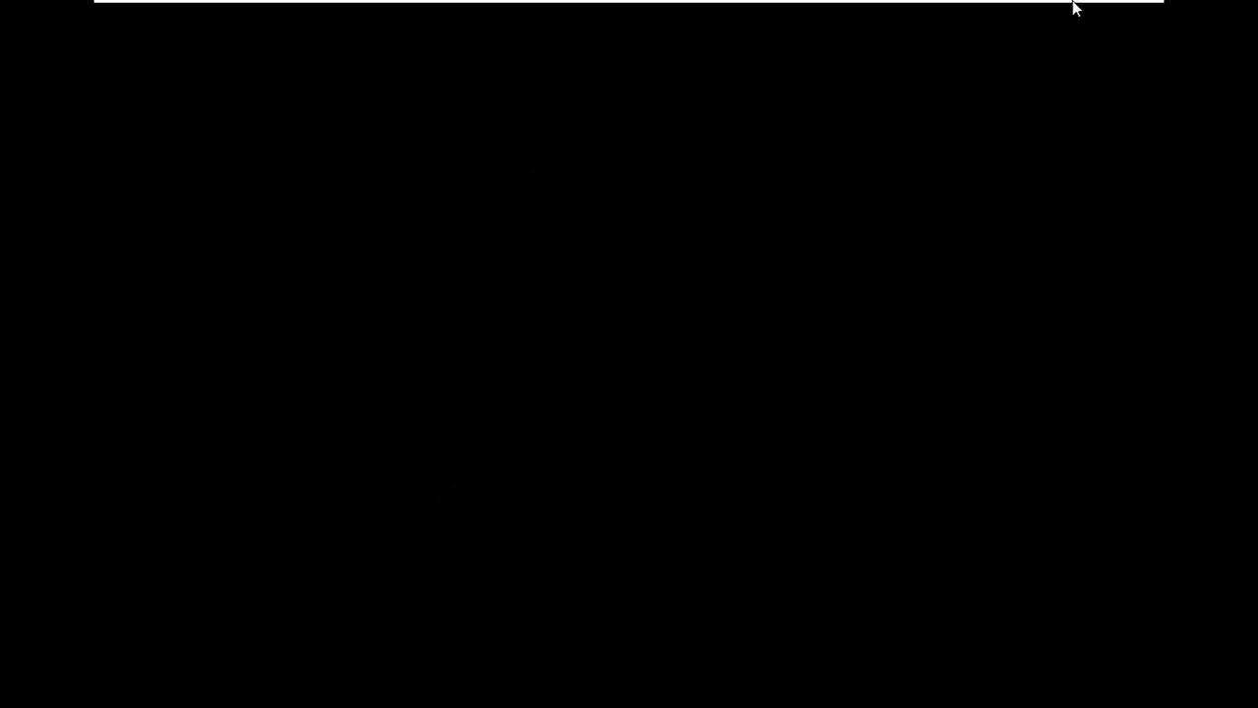
mouse_move(822, 8)
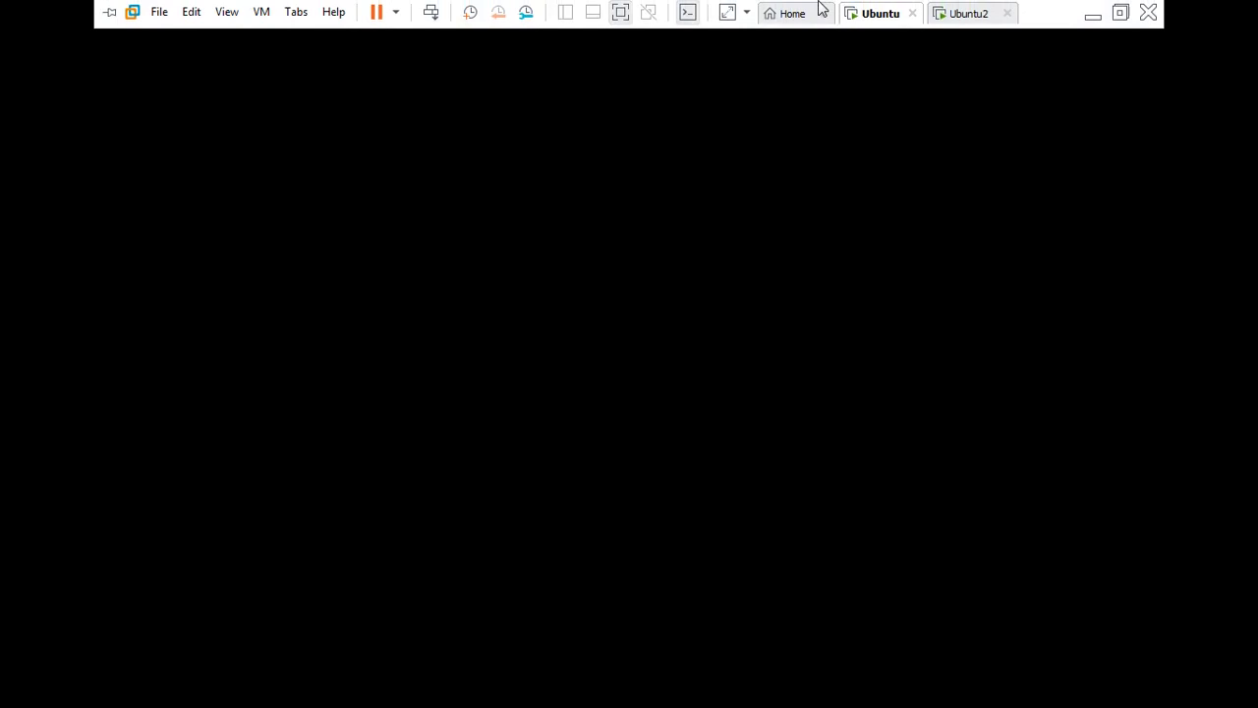
right_click(865, 18)
left_click(934, 122)
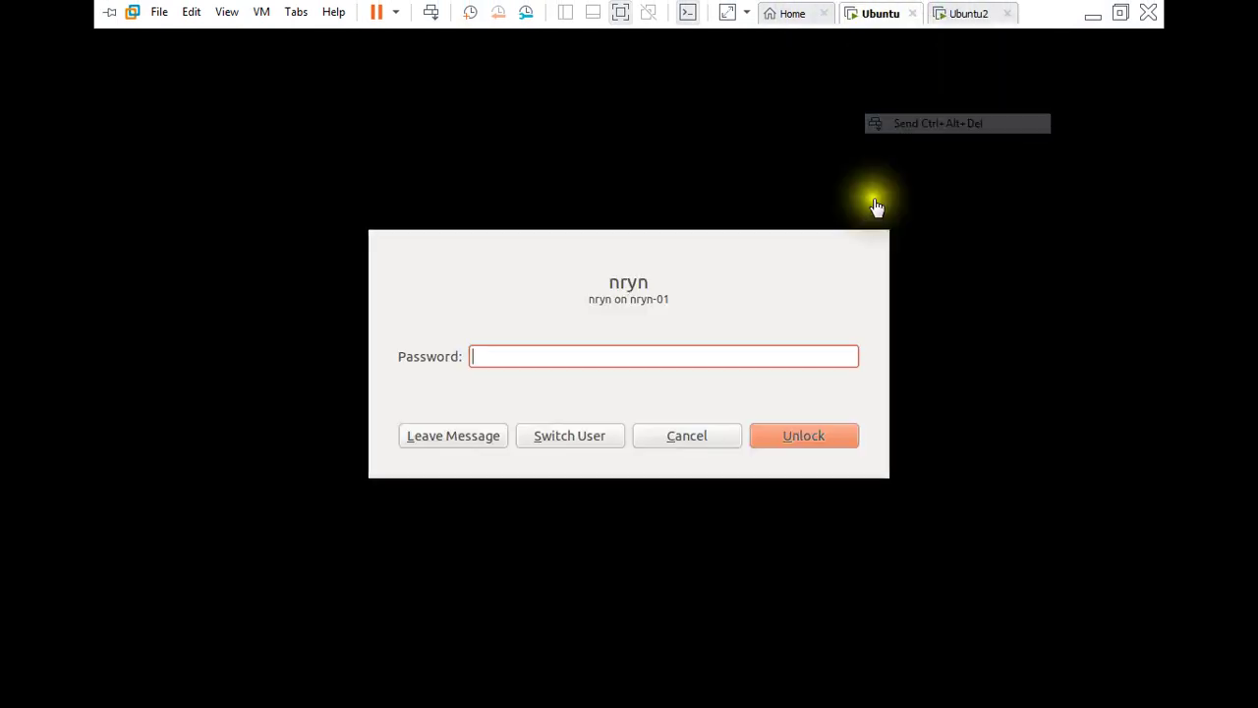
left_click(693, 364)
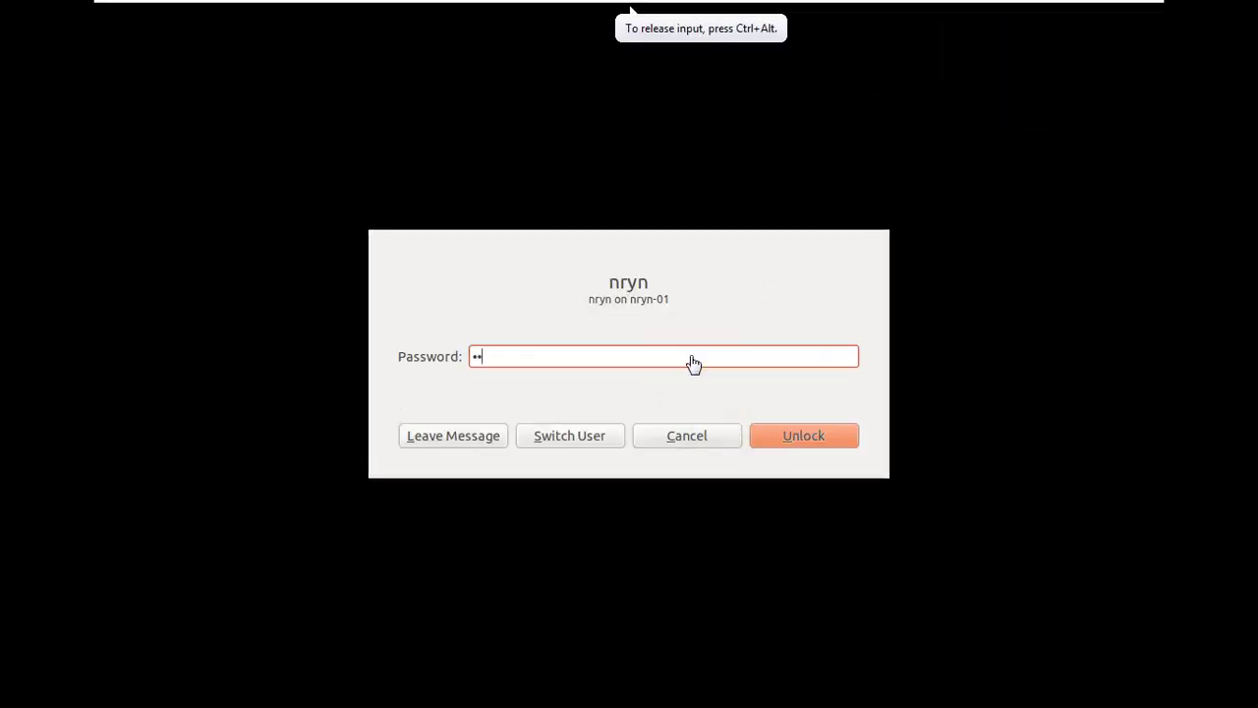
key("Return")
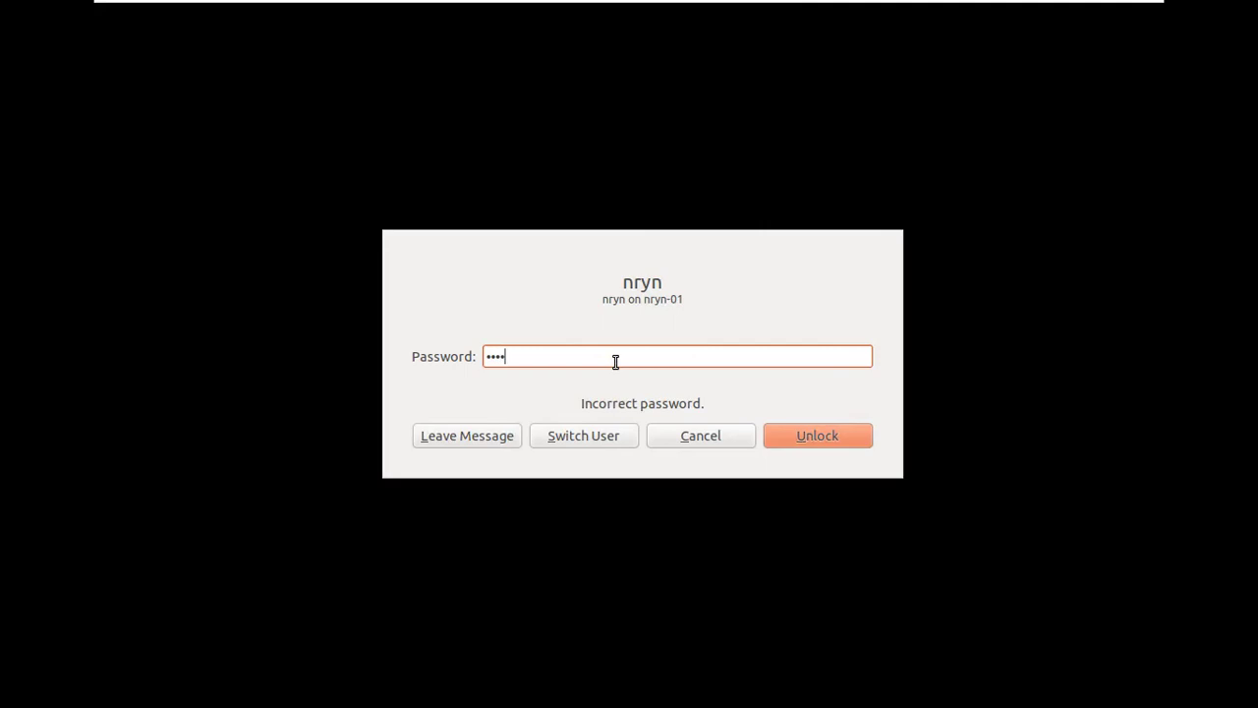
type("••")
key("Return")
Browse the guest's root File System, looking inside proc, home, the user's folder and boot
left_click(395, 183)
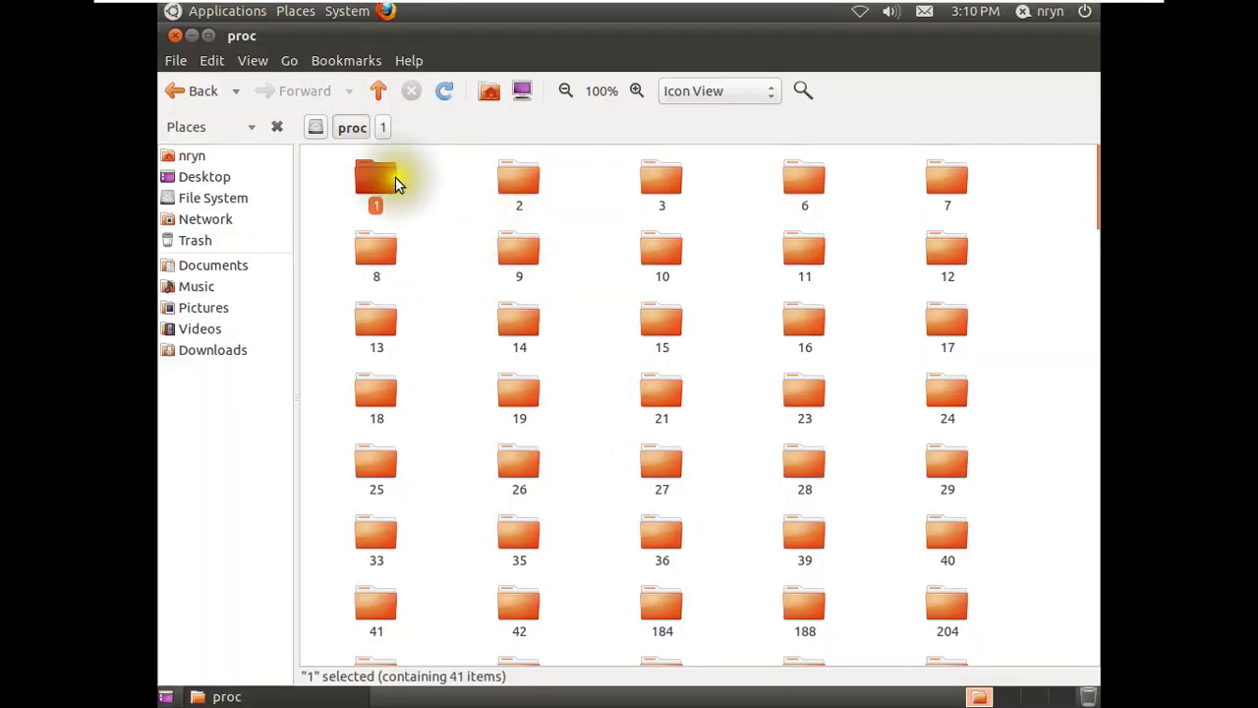
left_click(390, 92)
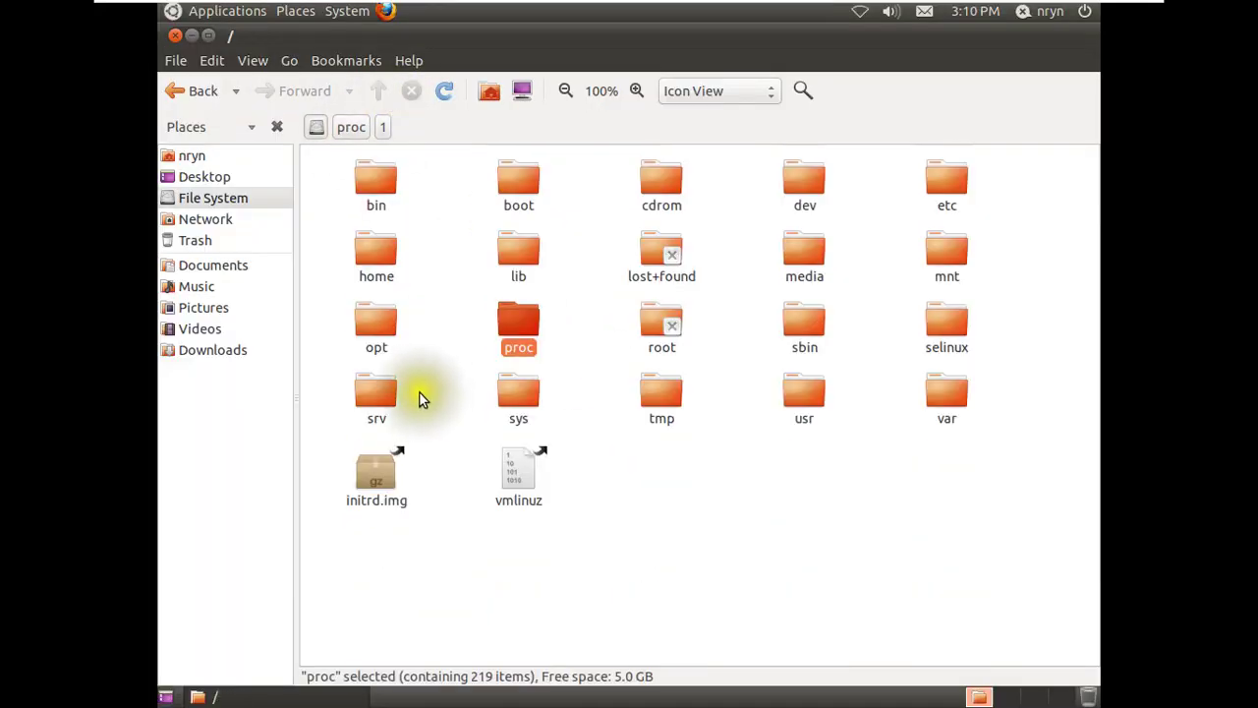
left_click(210, 205)
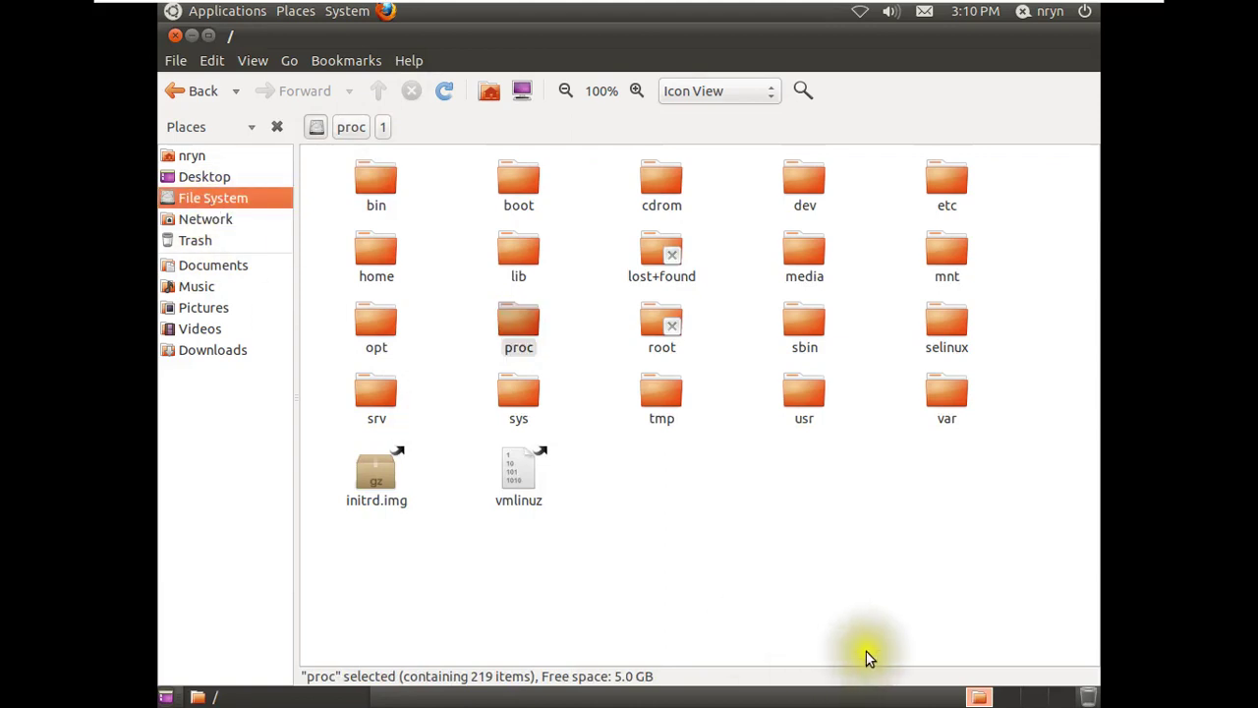
double_click(389, 260)
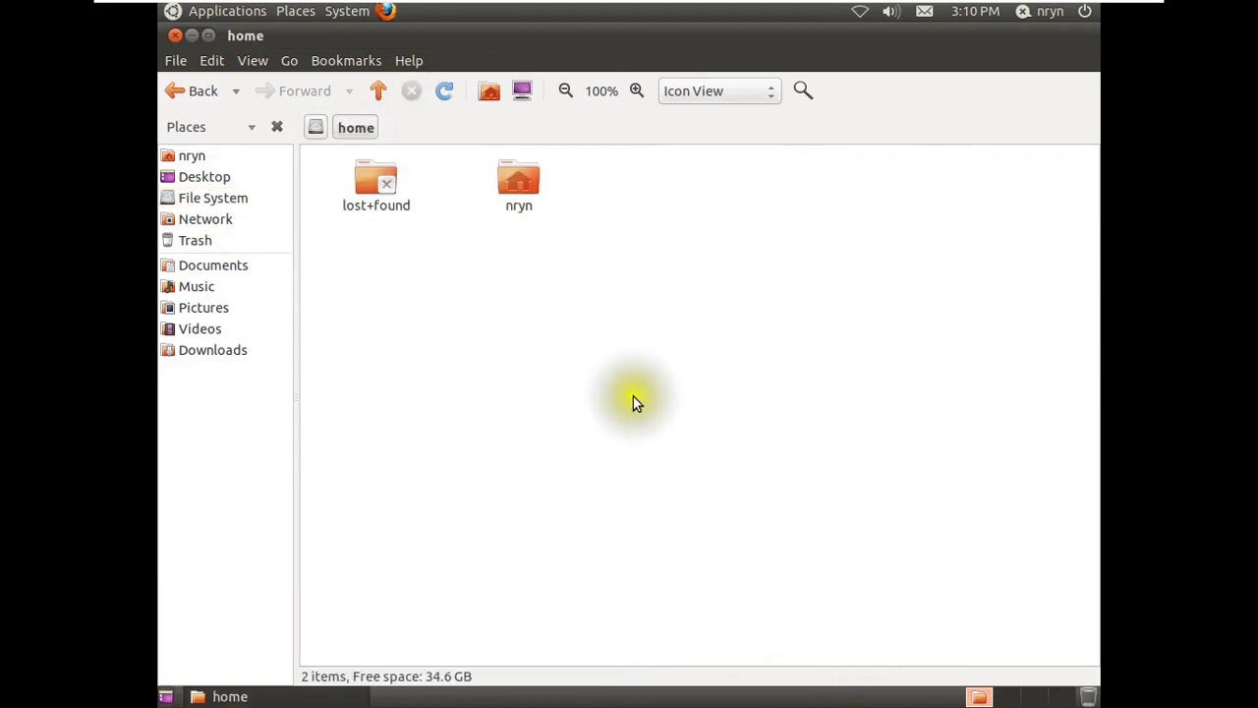
double_click(516, 191)
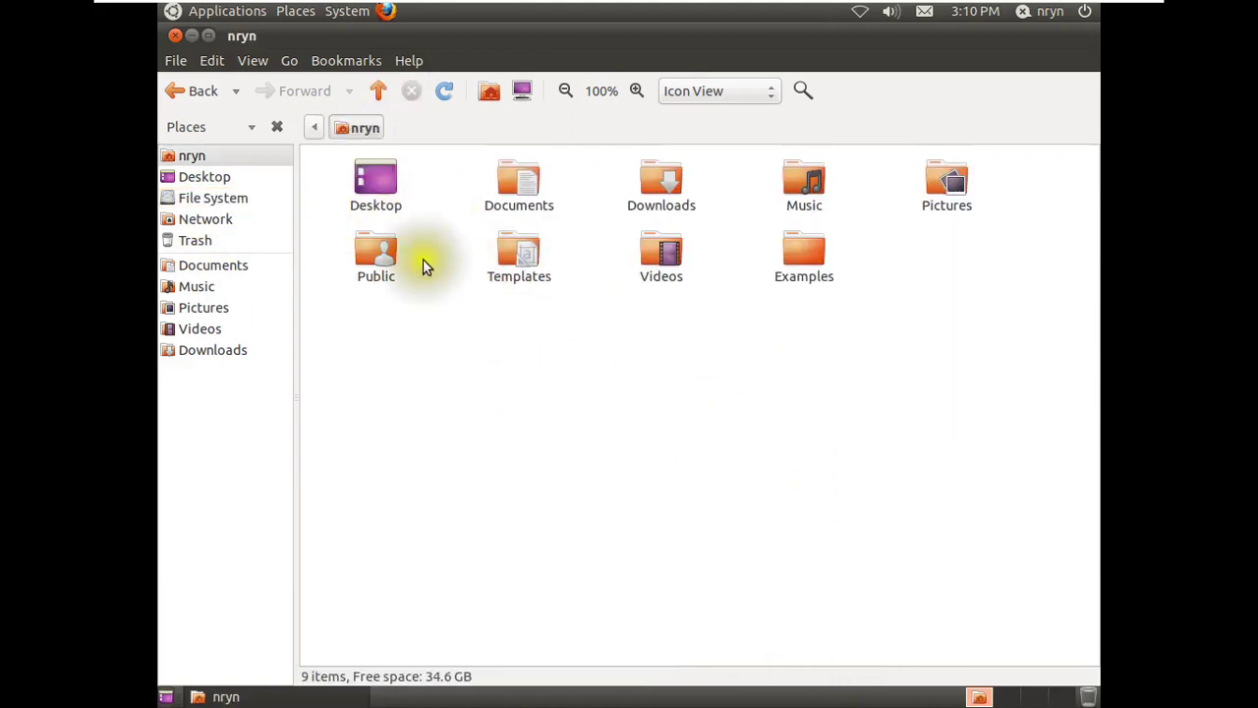
key("alt+Up")
key("alt+Up")
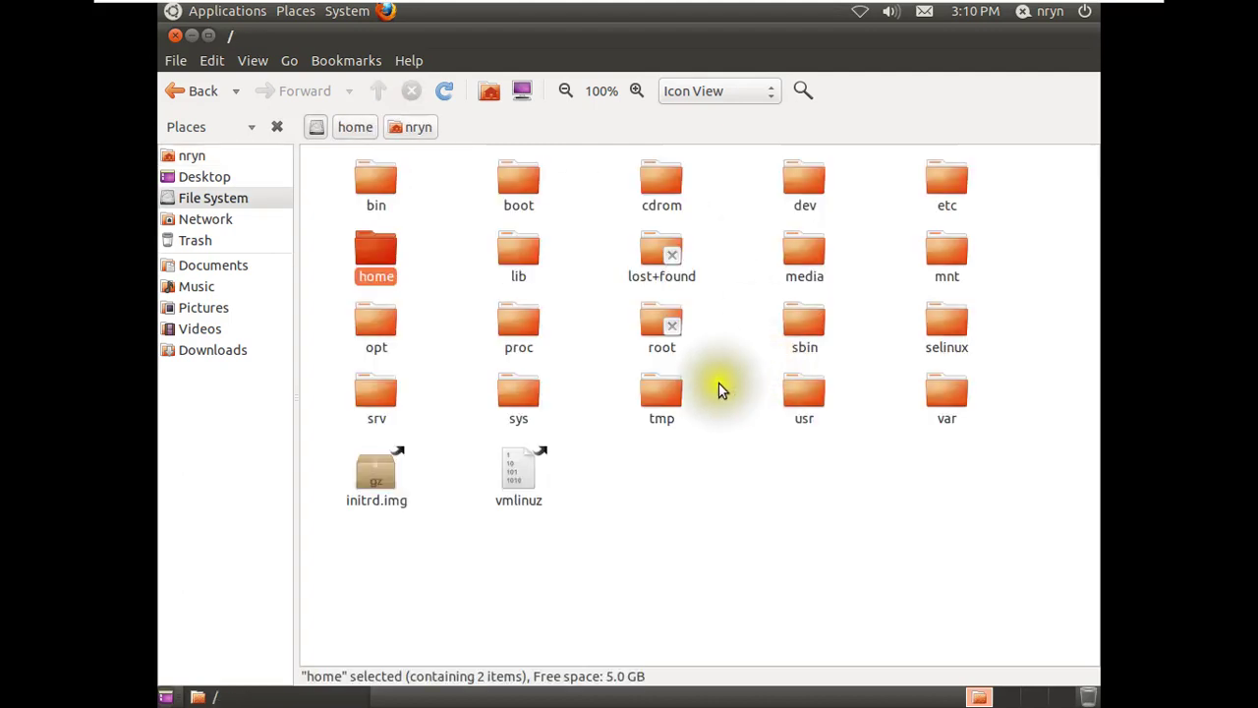
double_click(531, 205)
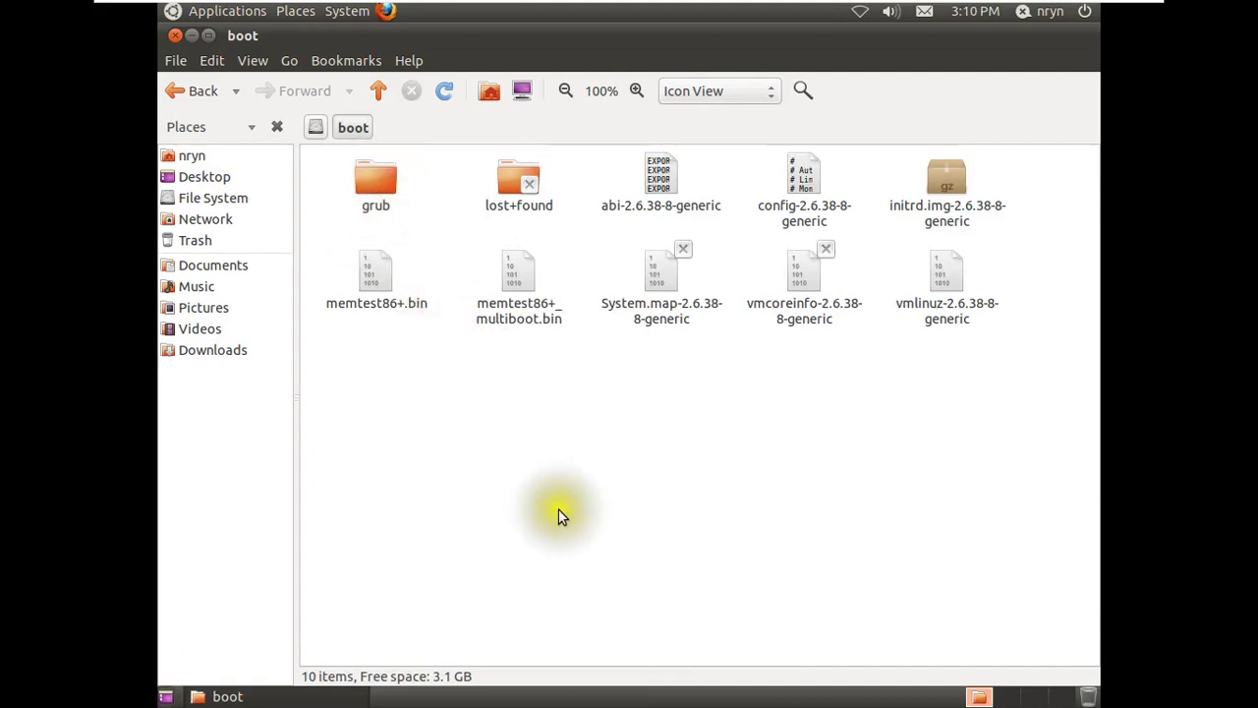
key("alt+Up")
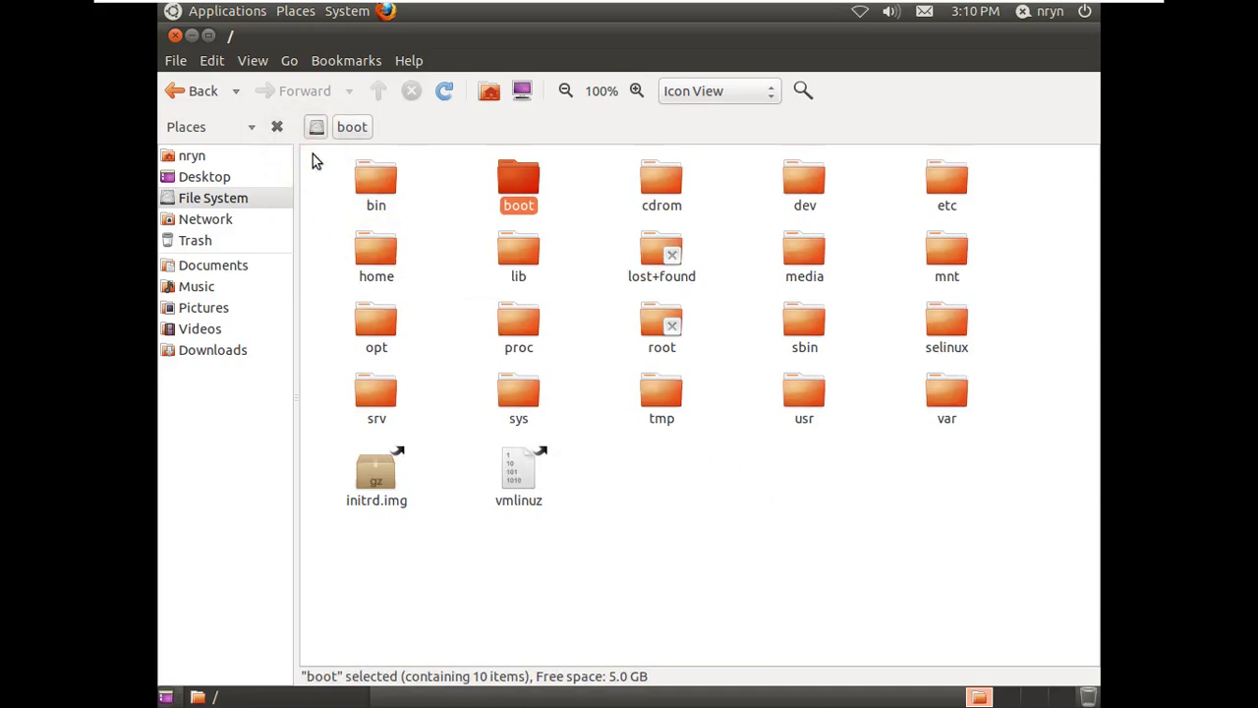
left_click_drag(312, 154, 1008, 619)
mouse_move(1109, 8)
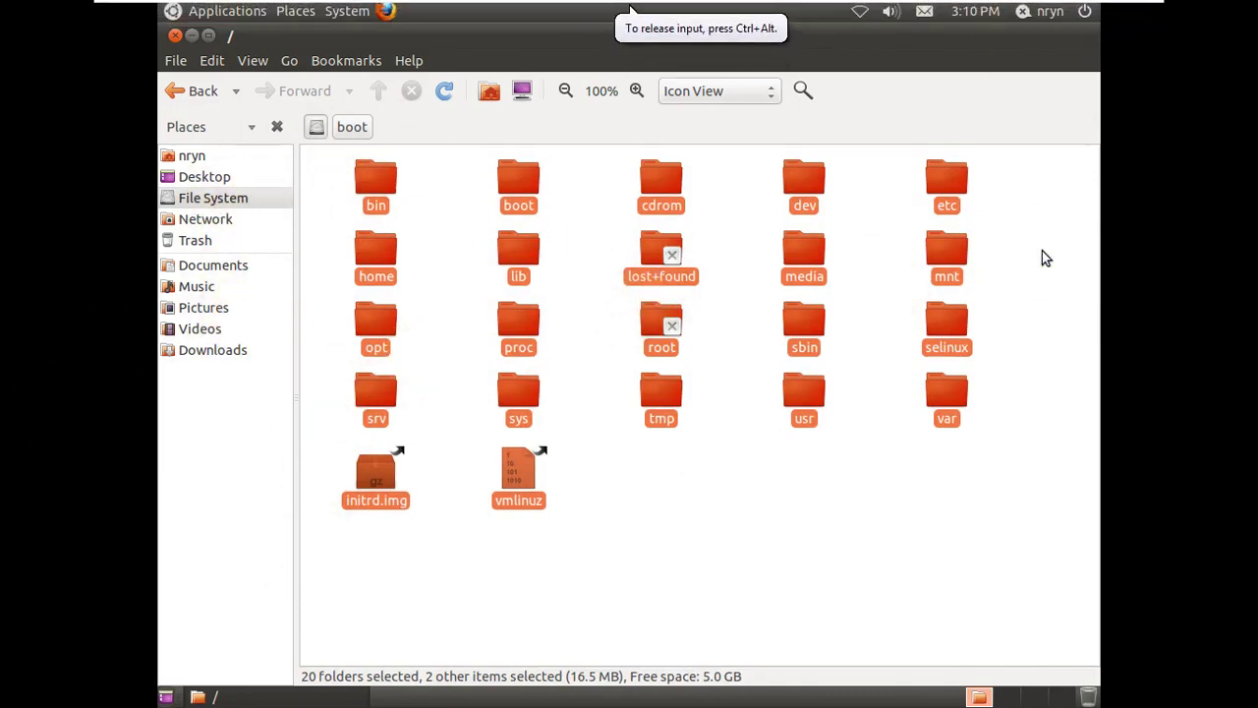
left_click(1091, 9)
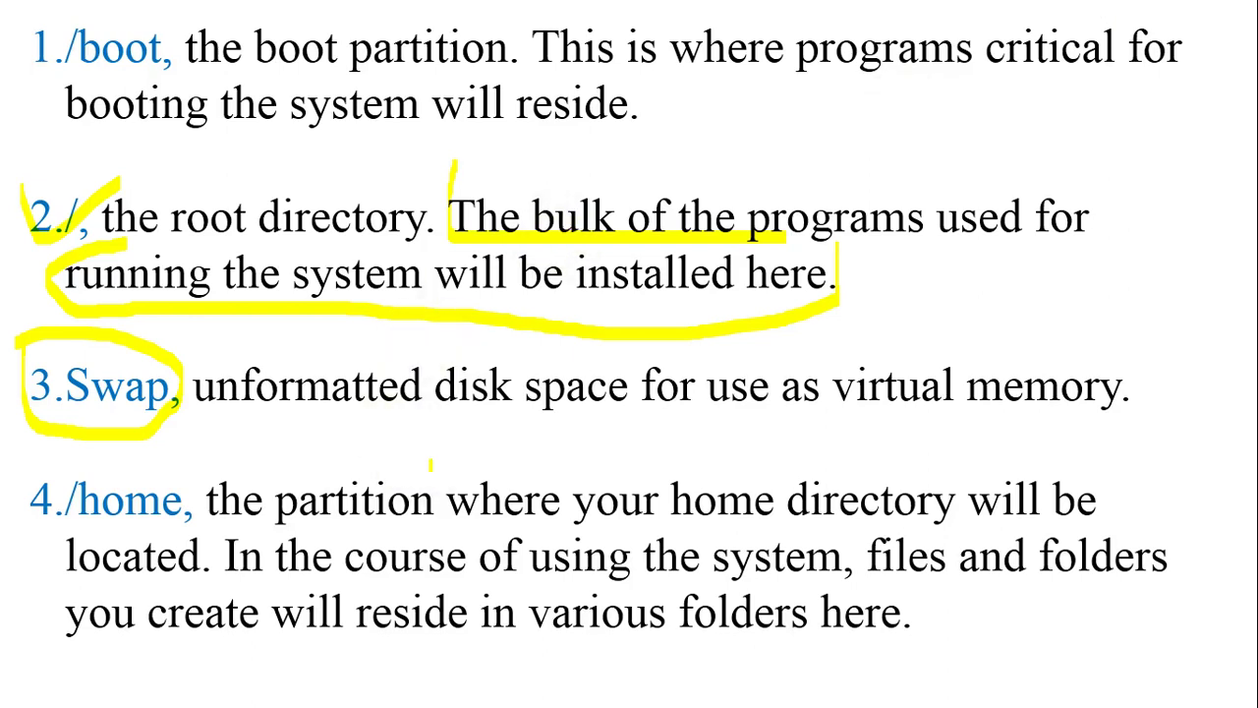
Advance to the partitioning tool slide, highlighting the graphical installer phrase and briefly viewing host drives
key("Right")
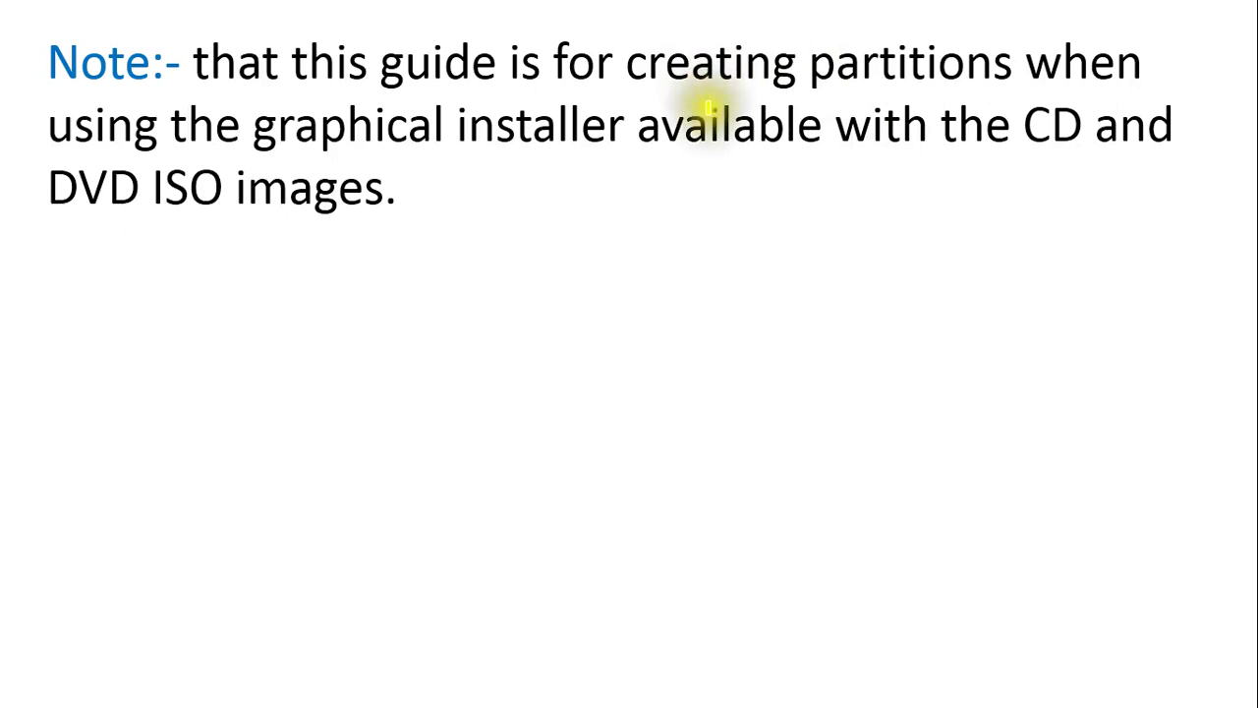
mouse_move(252, 157)
left_mouse_down()
mouse_move(761, 160)
mouse_move(820, 107)
mouse_move(329, 54)
mouse_move(247, 112)
mouse_move(266, 151)
left_mouse_up()
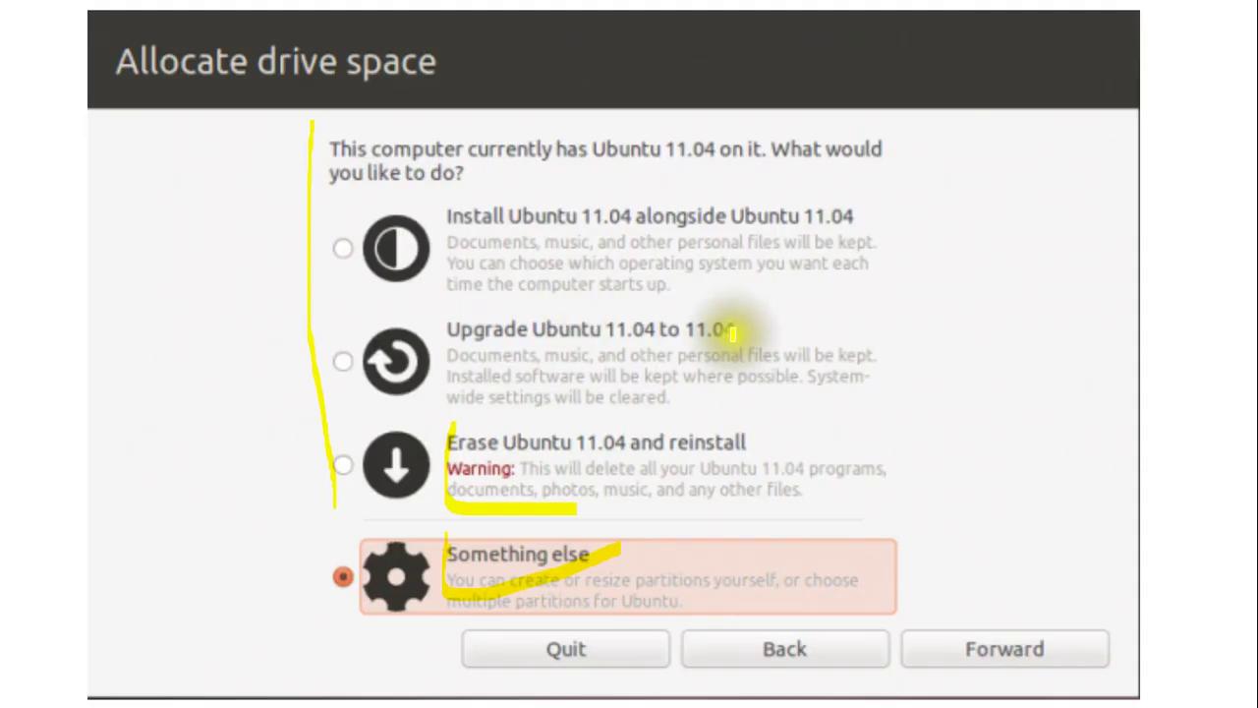
key("Right")
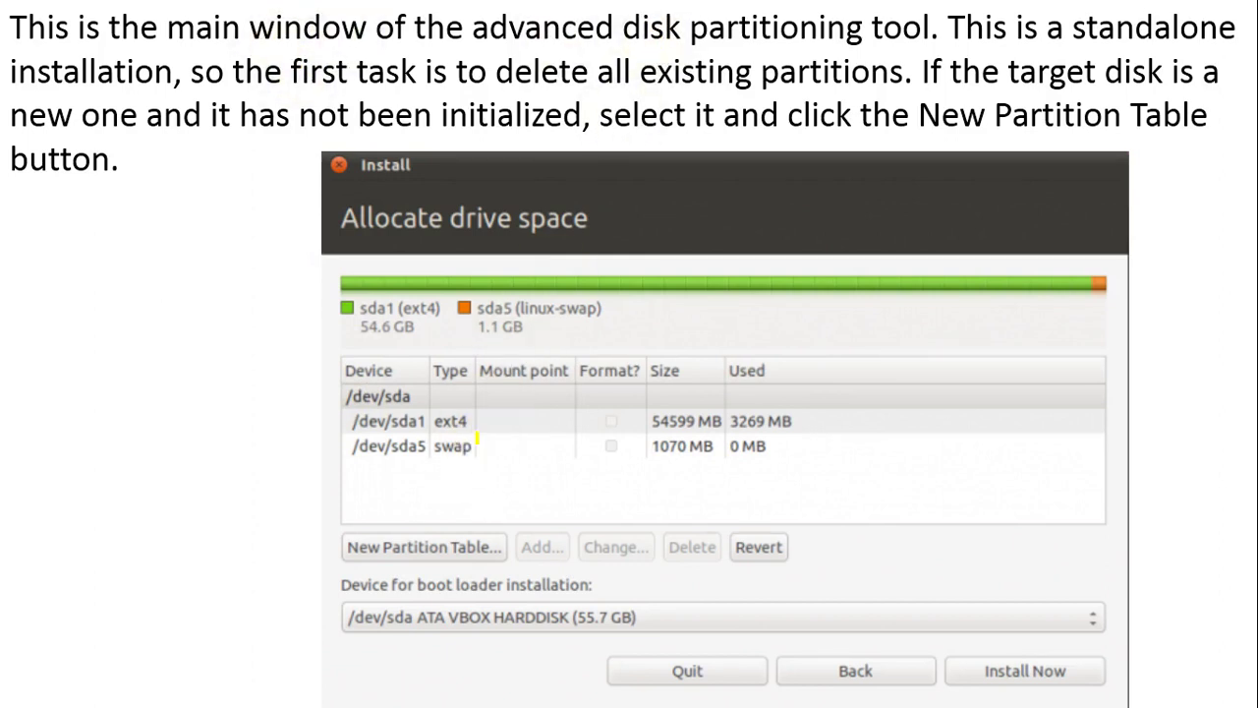
key("super+e")
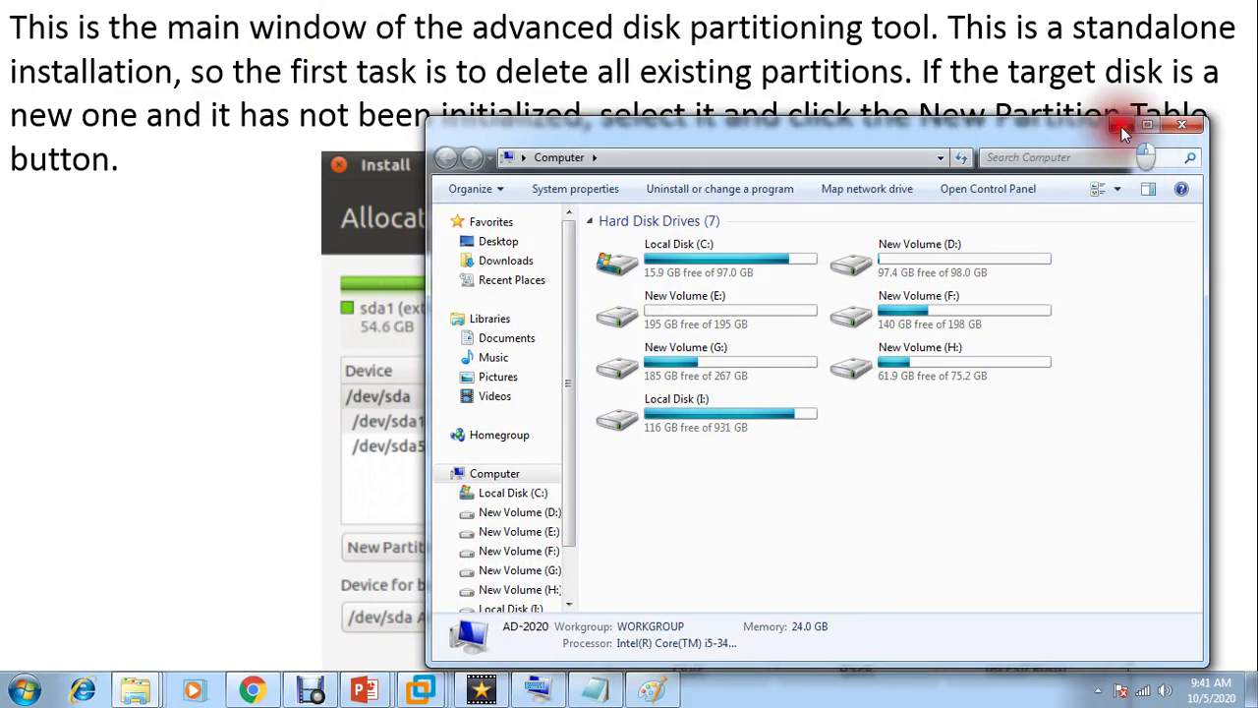
left_click(1181, 125)
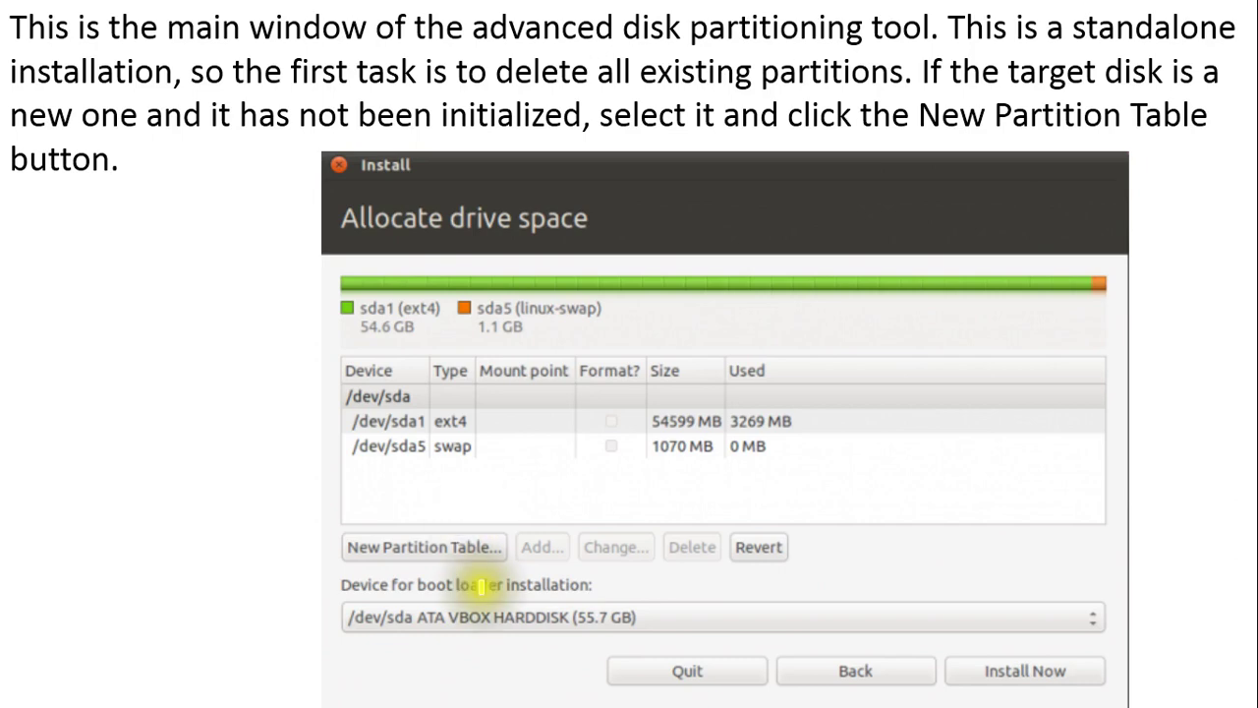
Circle the boot-loader device field on the partition-table slide
key("super")
key("super")
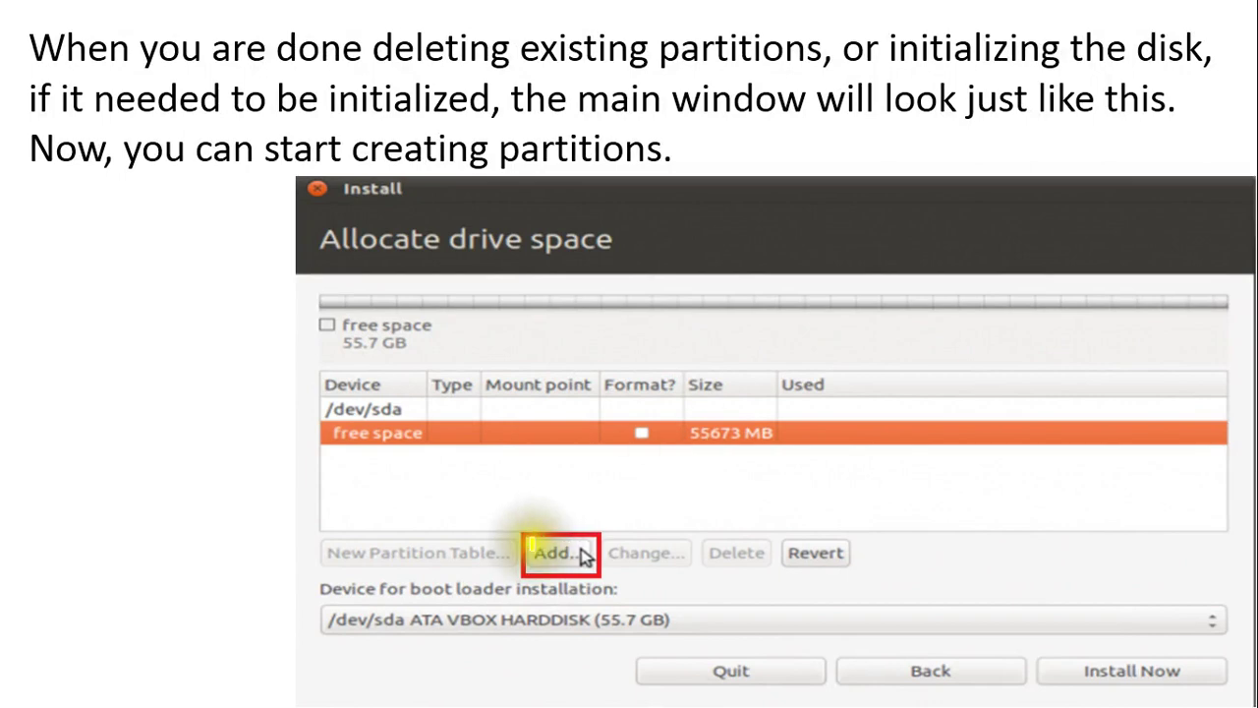
mouse_move(282, 671)
left_mouse_down()
mouse_move(393, 581)
mouse_move(354, 674)
mouse_move(328, 580)
mouse_move(339, 573)
left_mouse_up()
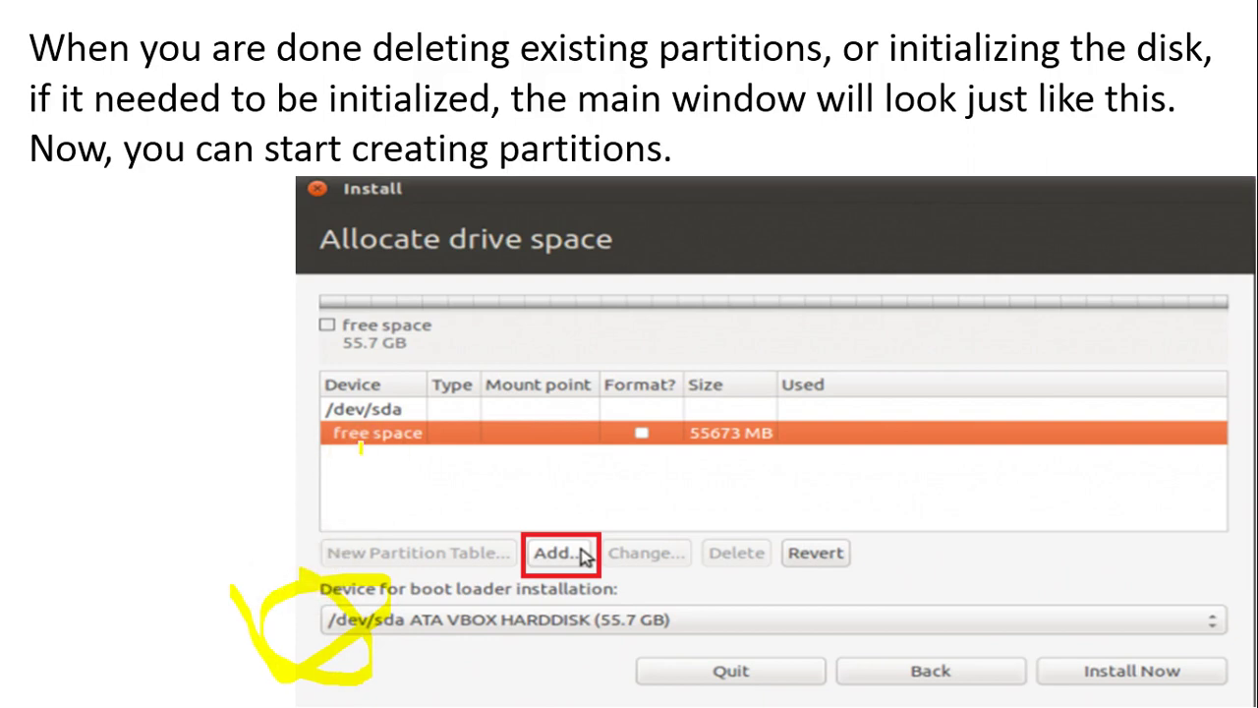
key("super")
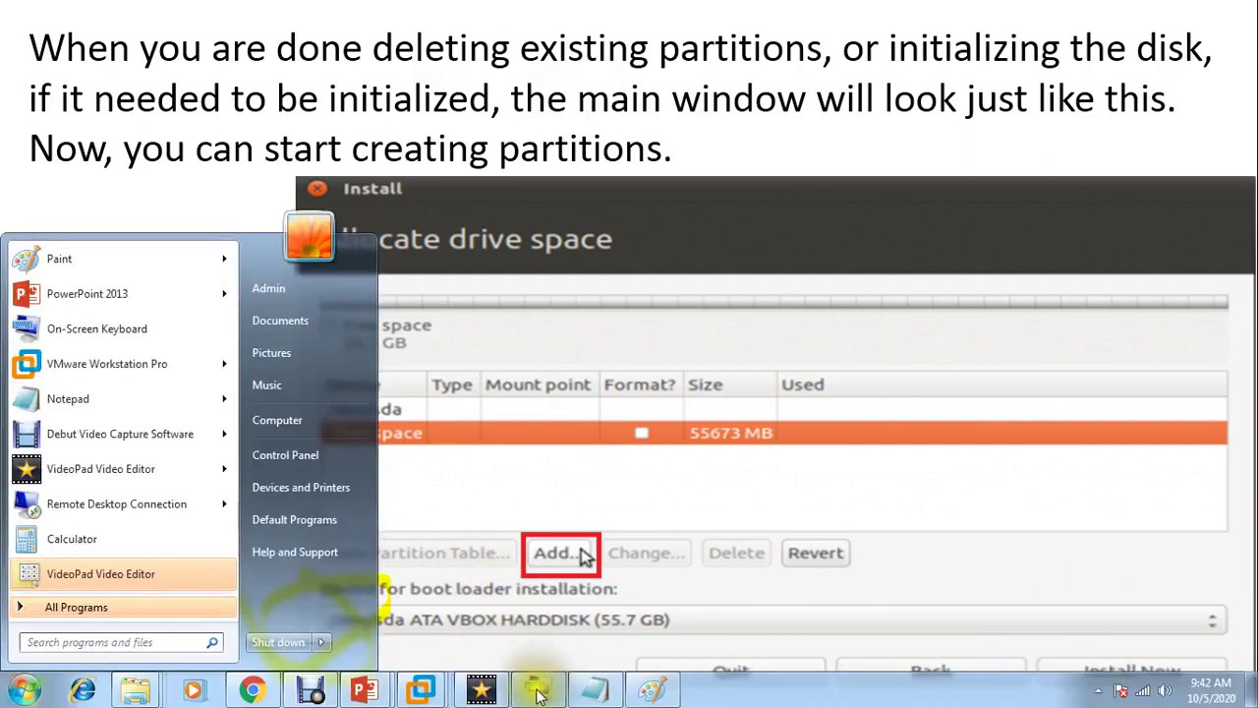
left_click(420, 688)
Create a new empty partition table on /dev/sda in Ubuntu2 and select the 53687 MB free space
left_click(606, 522)
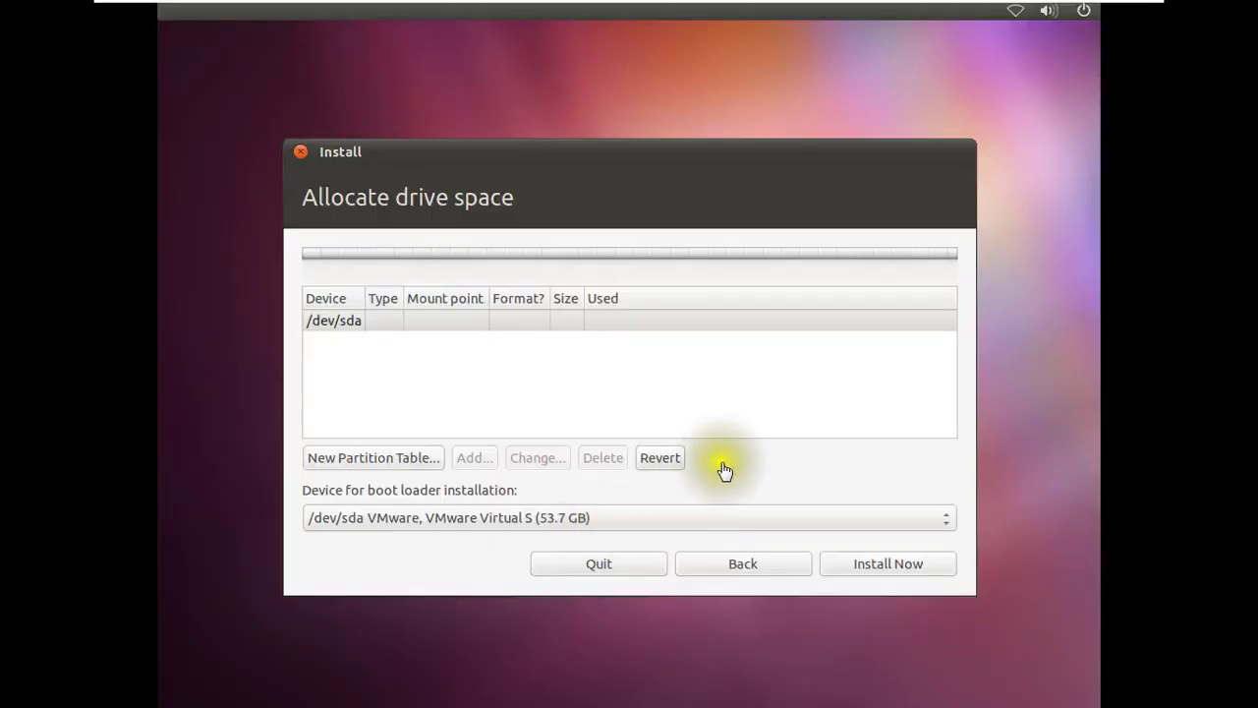
left_click(506, 526)
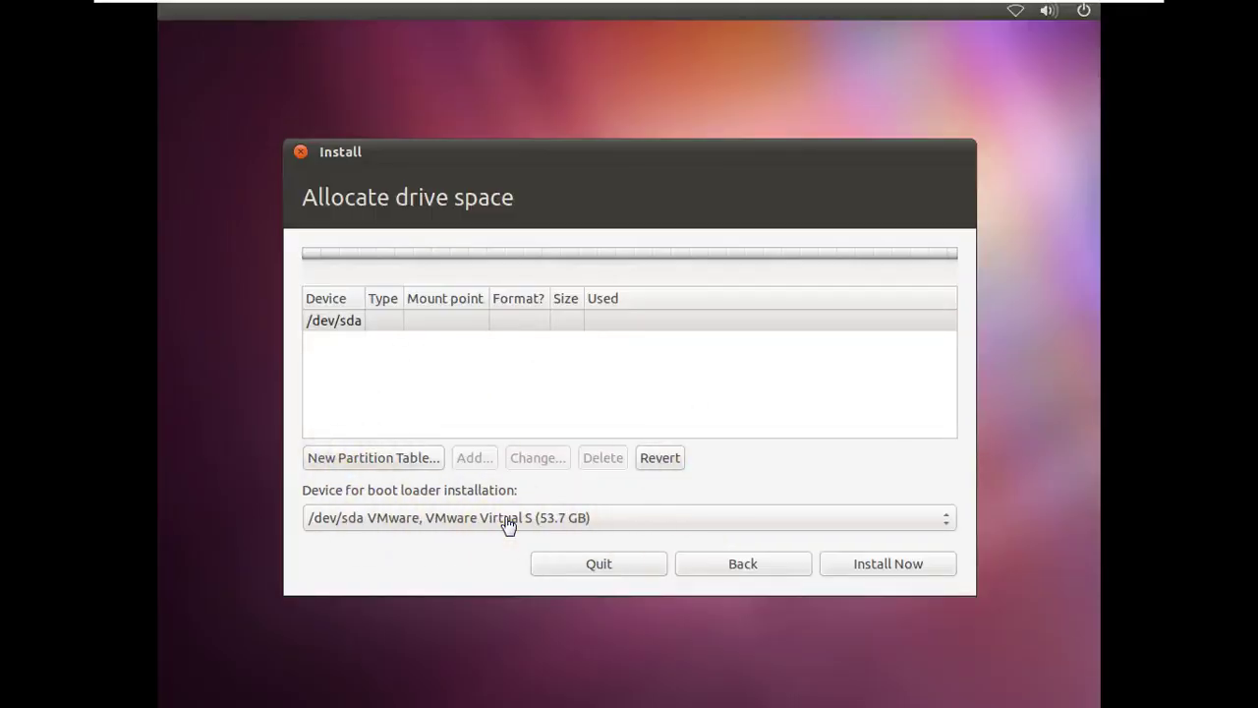
left_click(371, 458)
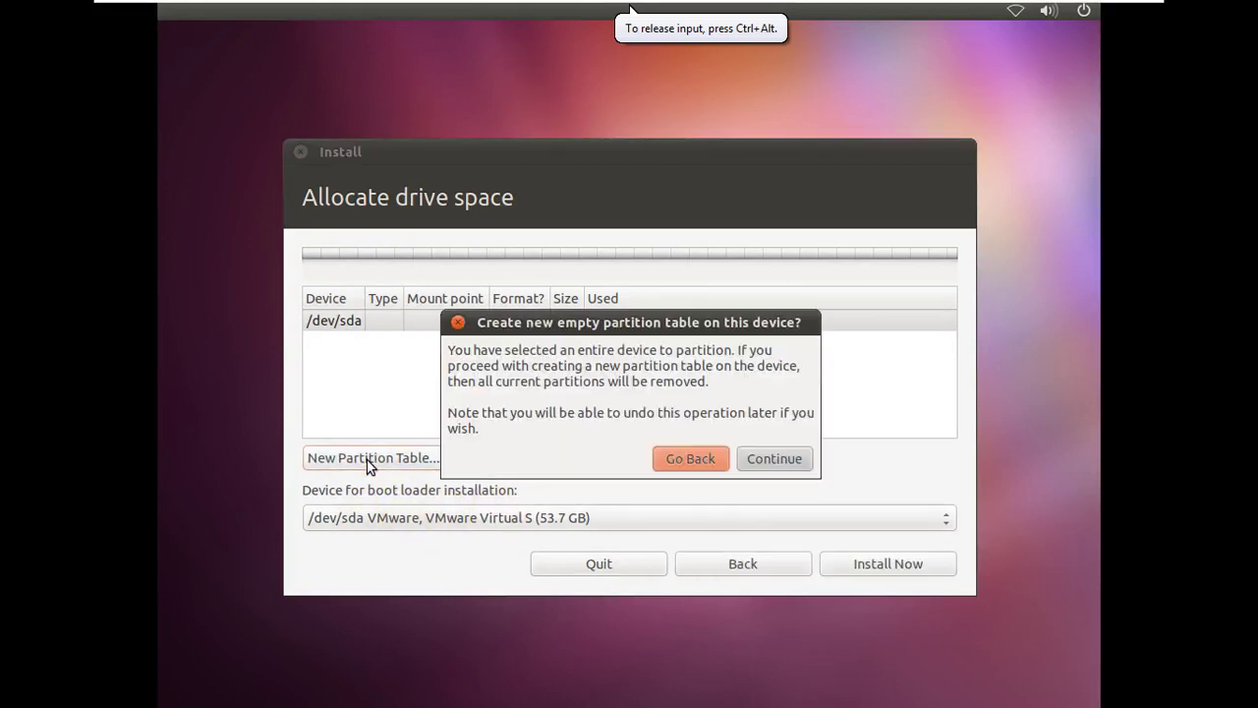
left_click(779, 458)
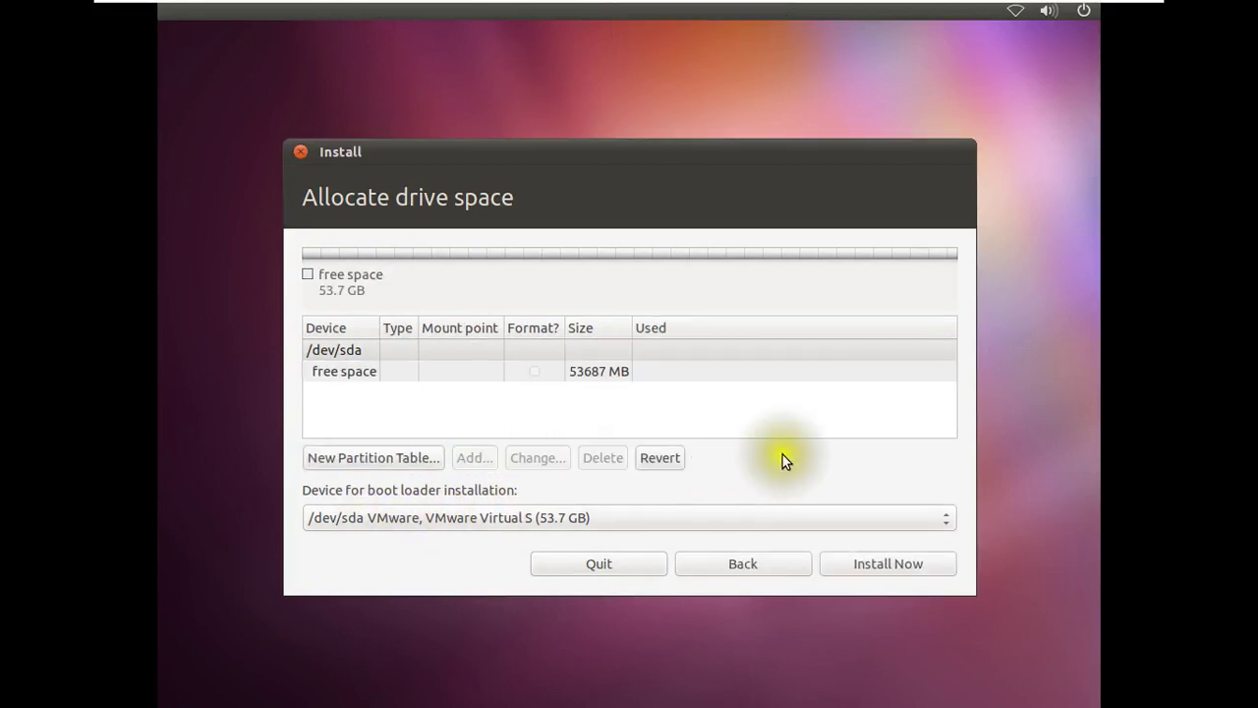
left_click(554, 375)
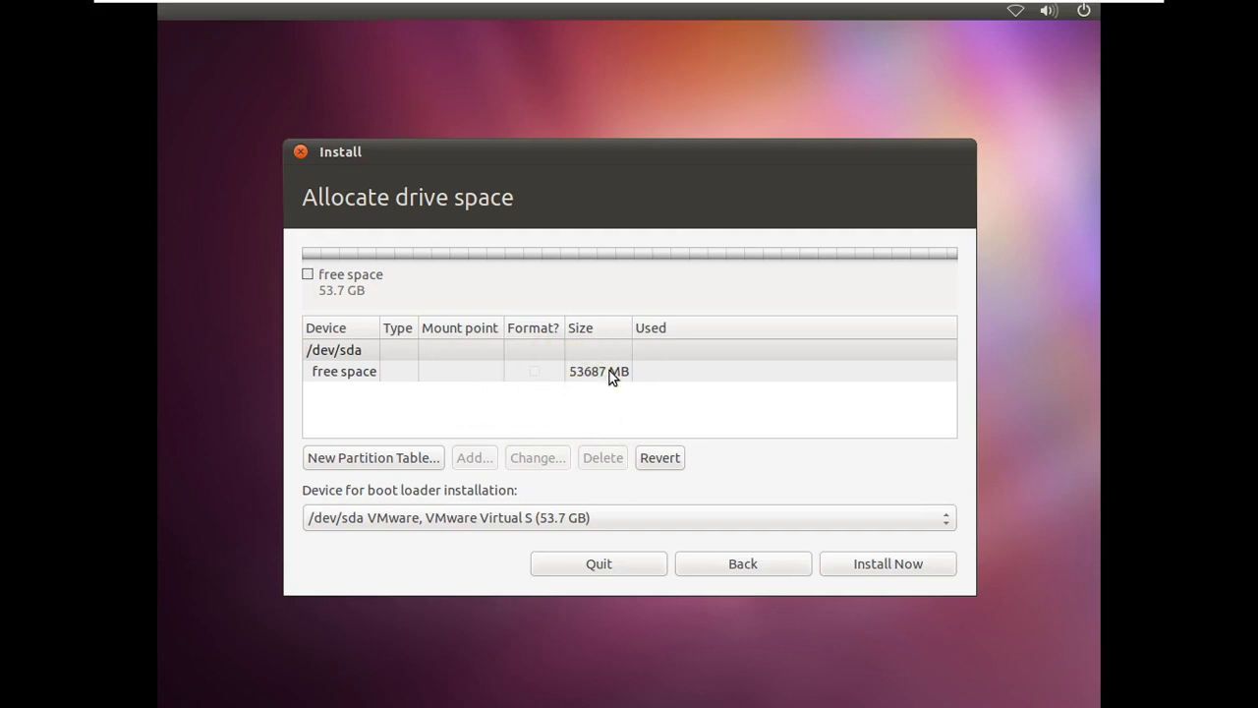
left_click(346, 376)
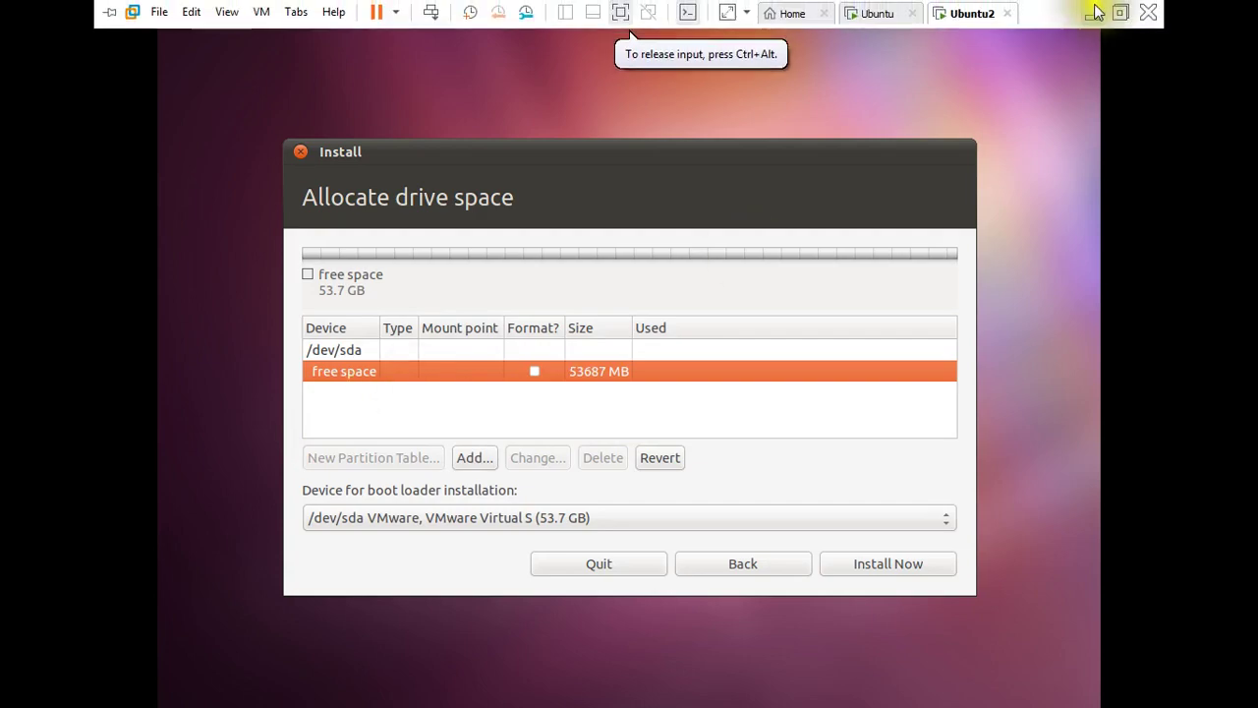
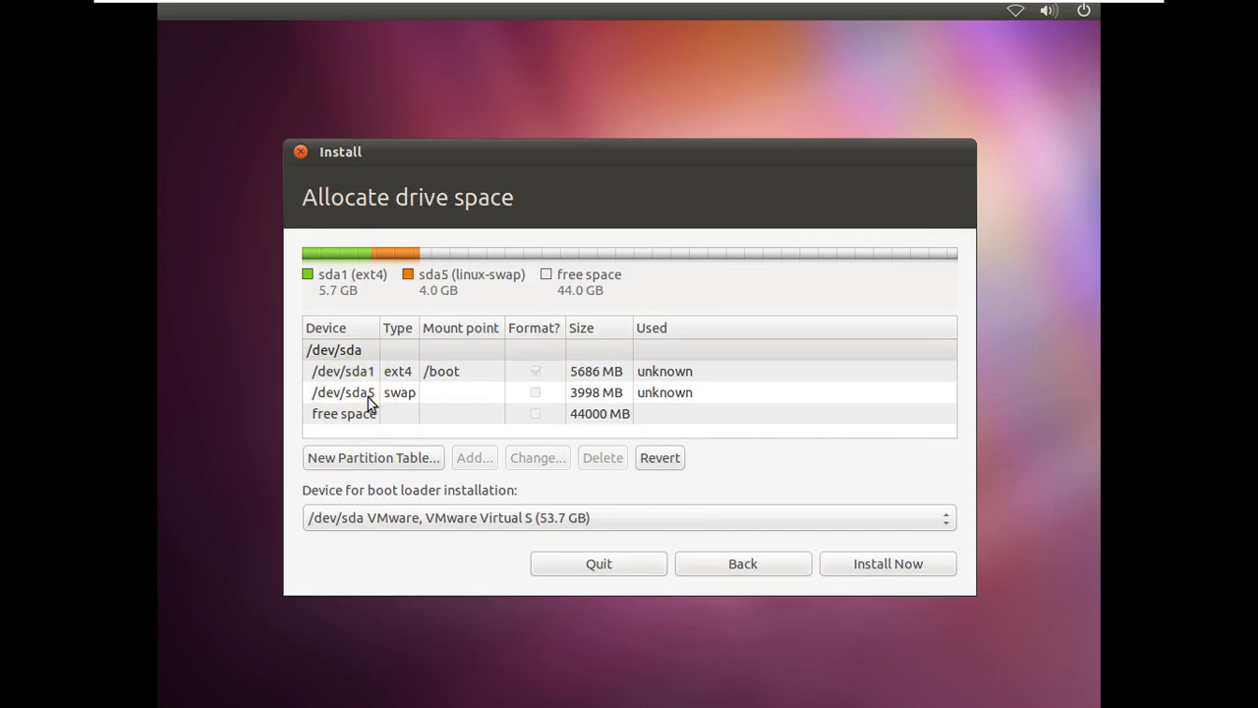
Release the VM to show the swap slide comparing logical /dev/sda5 with primary /dev/sda2
mouse_move(1093, 7)
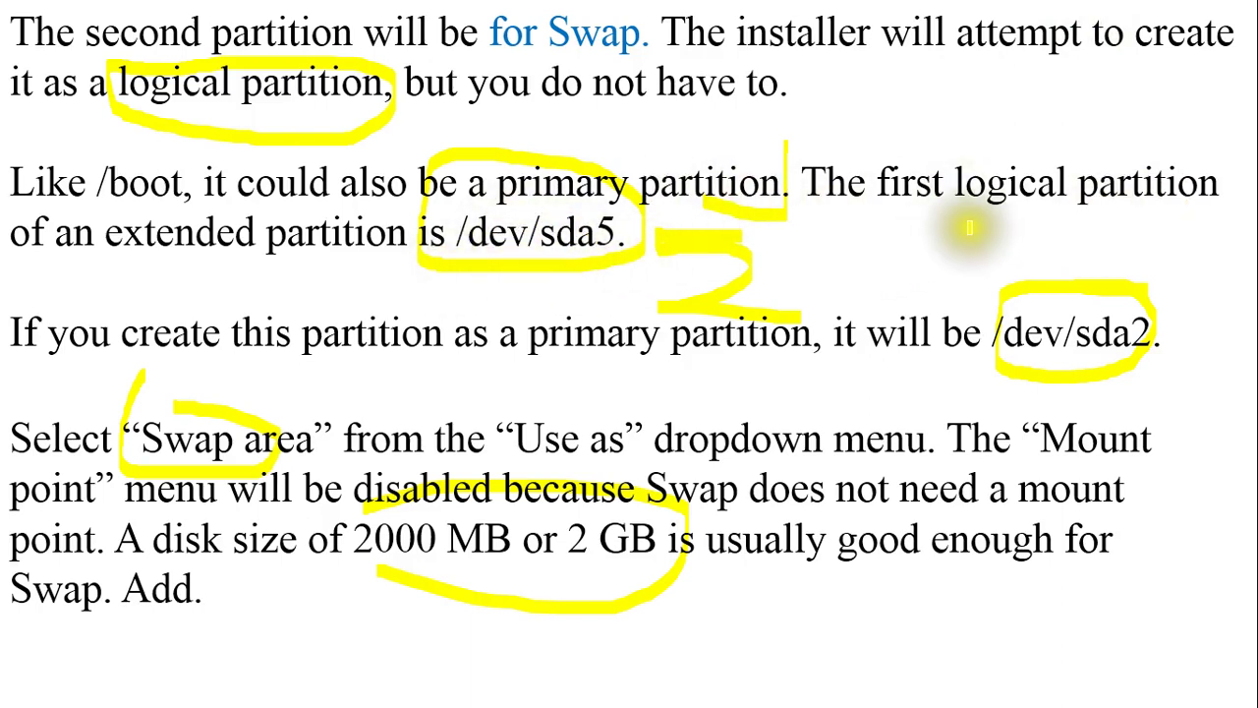
Ink the slides at extended partition, /dev/sda2, 4.4 GB, 2.3 GB, Logical, / and ext4
left_click_drag(152, 268, 327, 273)
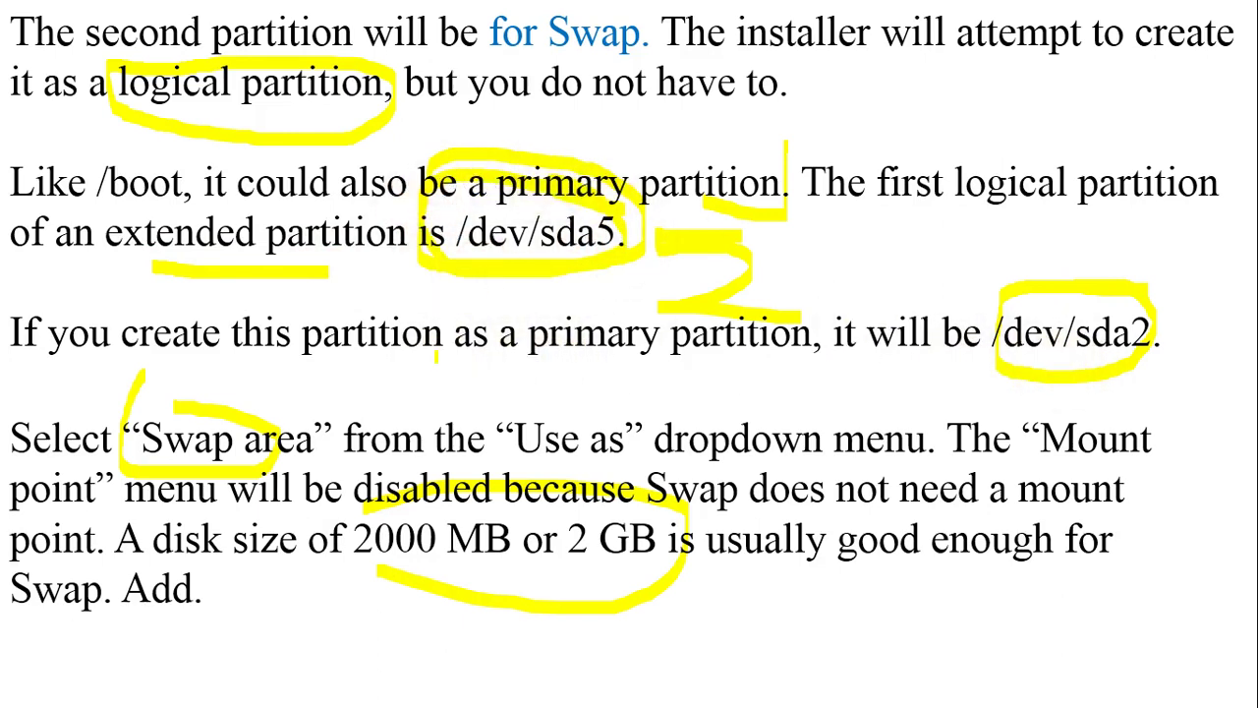
mouse_move(1039, 275)
left_mouse_down()
mouse_move(1149, 369)
mouse_move(968, 270)
mouse_move(1013, 260)
left_mouse_up()
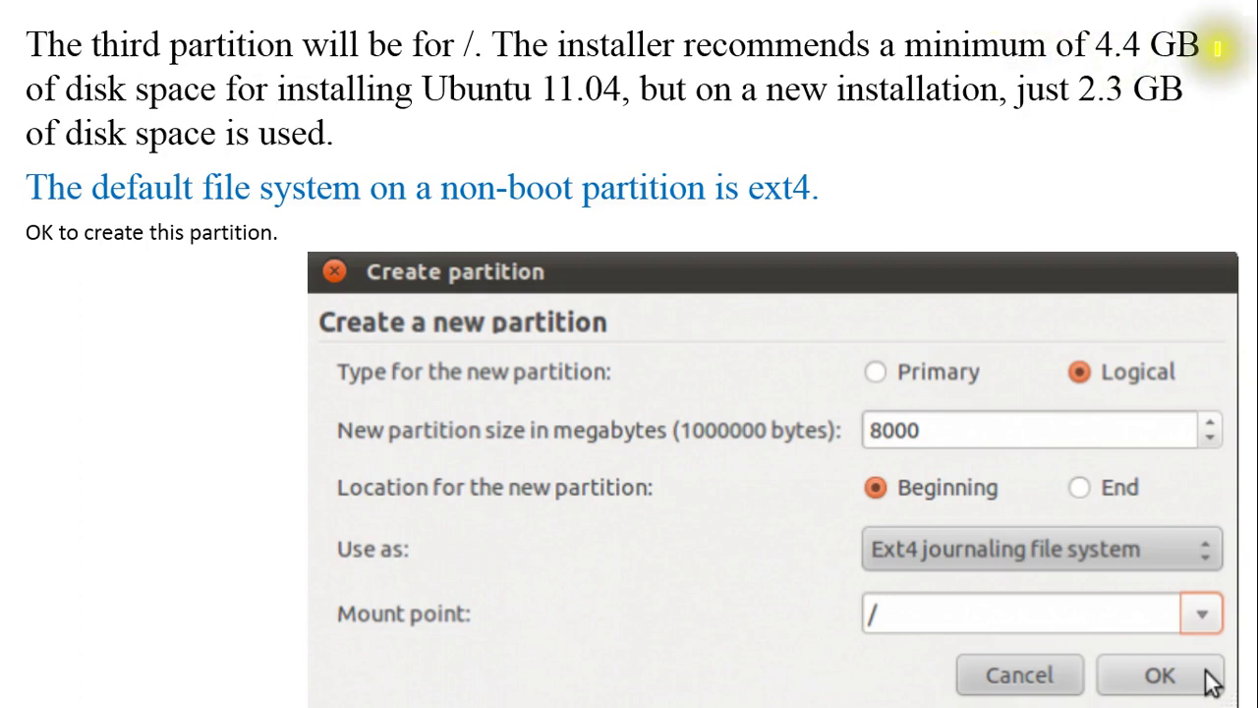
mouse_move(1190, 29)
left_mouse_down()
mouse_move(1090, 56)
mouse_move(1191, 18)
left_mouse_up()
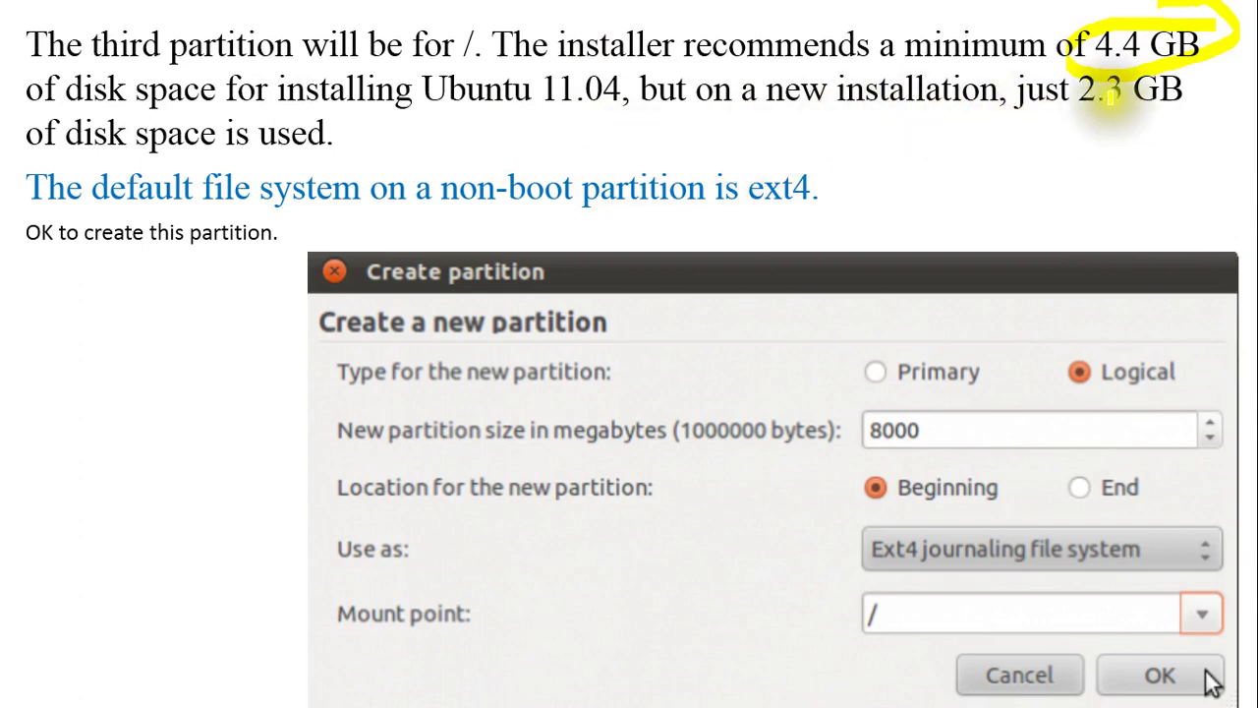
mouse_move(1086, 98)
left_mouse_down()
mouse_move(1202, 113)
mouse_move(1104, 126)
mouse_move(1110, 138)
left_mouse_up()
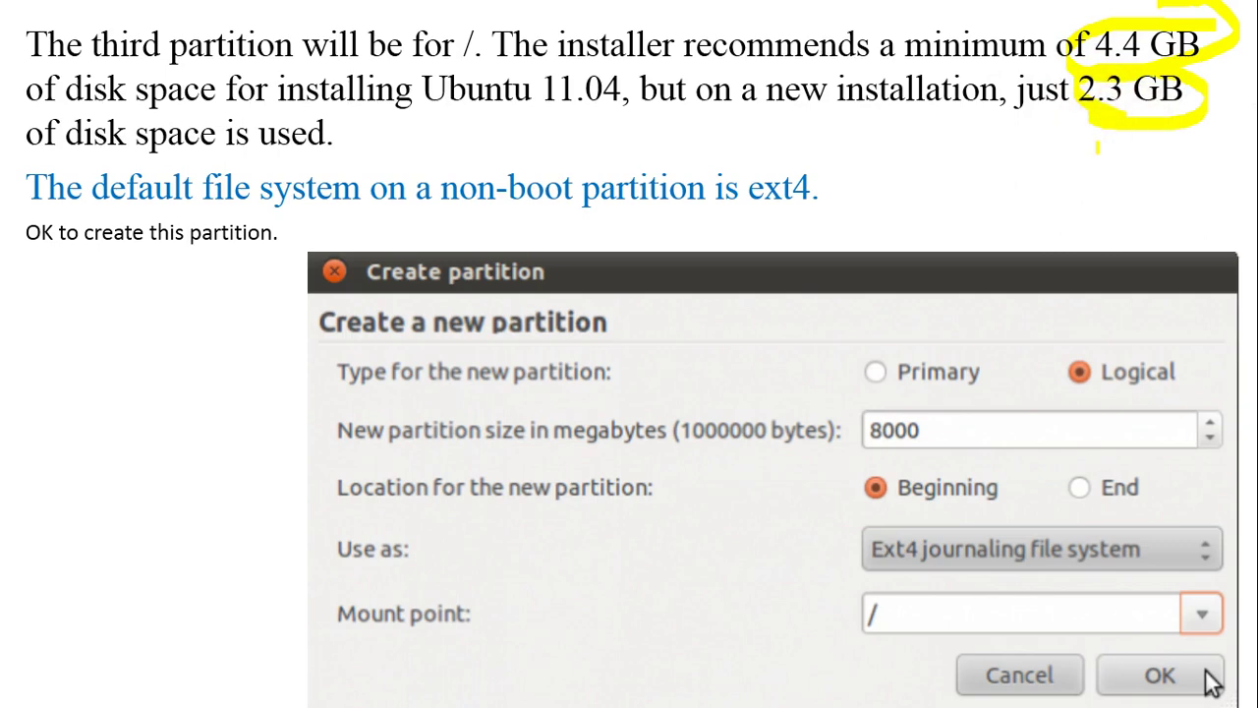
mouse_move(1059, 336)
left_mouse_down()
mouse_move(1059, 369)
mouse_move(1102, 408)
mouse_move(1193, 354)
mouse_move(1075, 331)
mouse_move(1043, 349)
left_mouse_up()
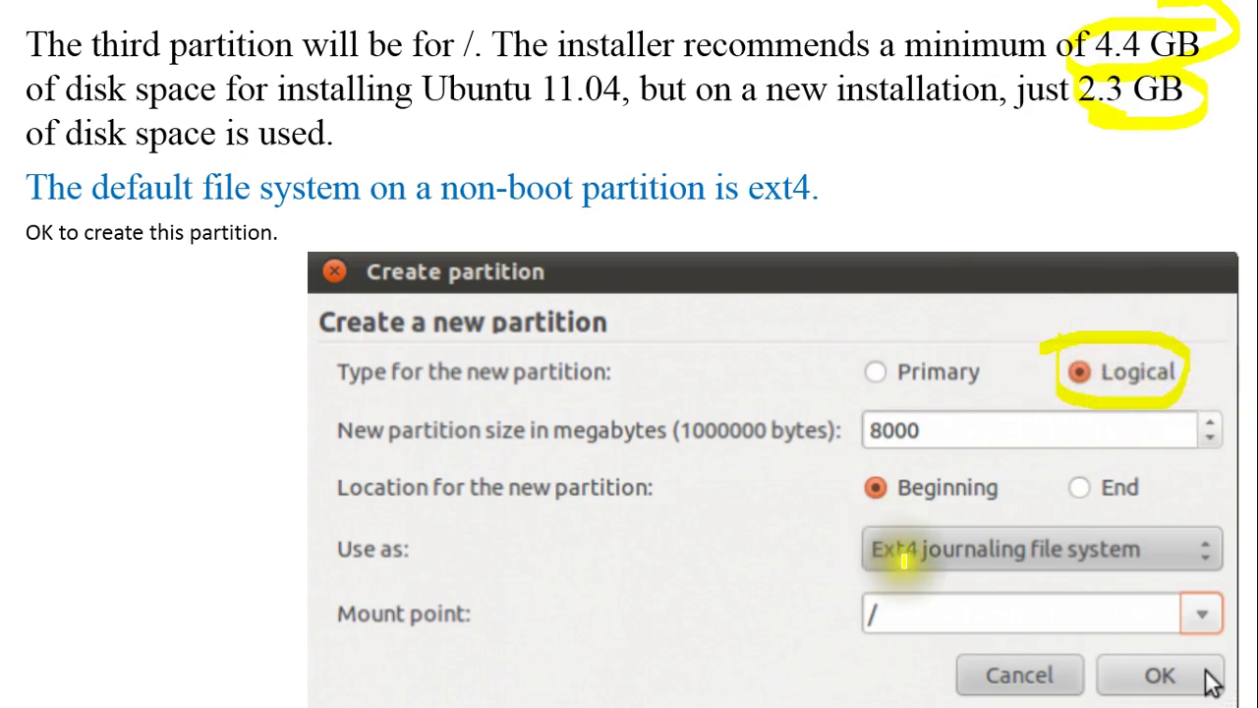
left_click_drag(876, 594, 866, 640)
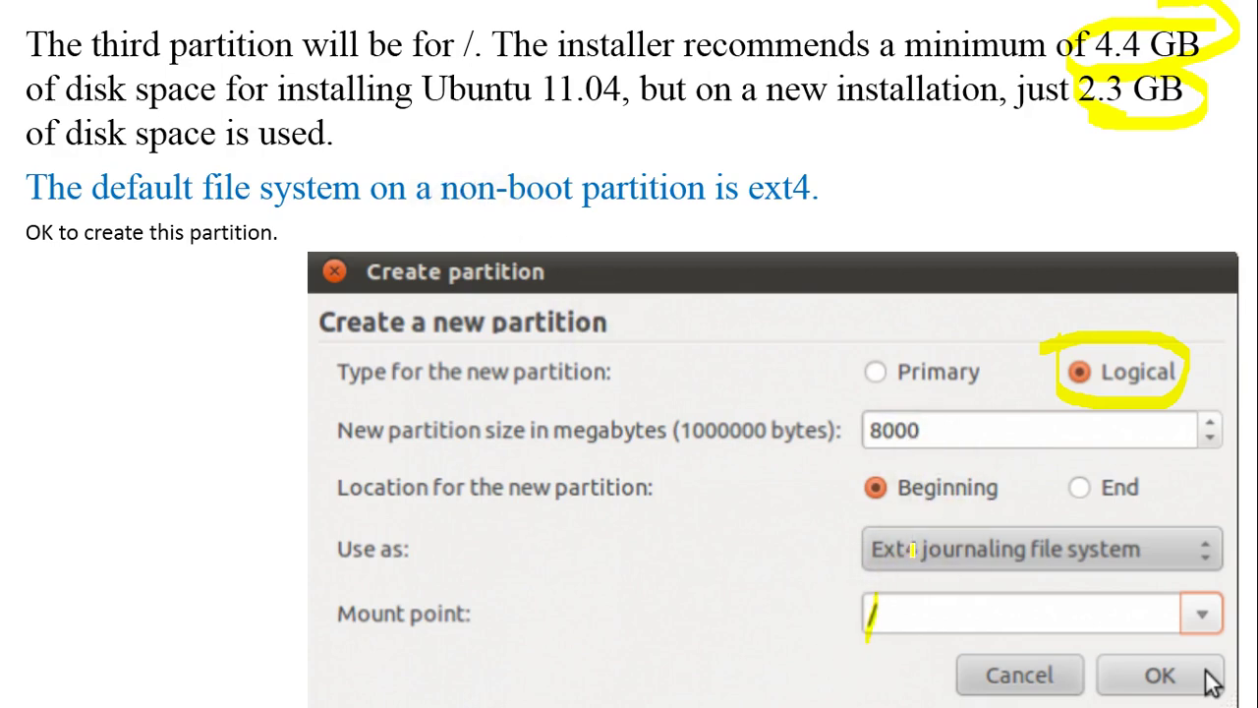
mouse_move(662, 218)
left_mouse_down()
mouse_move(762, 225)
mouse_move(744, 131)
mouse_move(725, 225)
mouse_move(803, 203)
left_mouse_up()
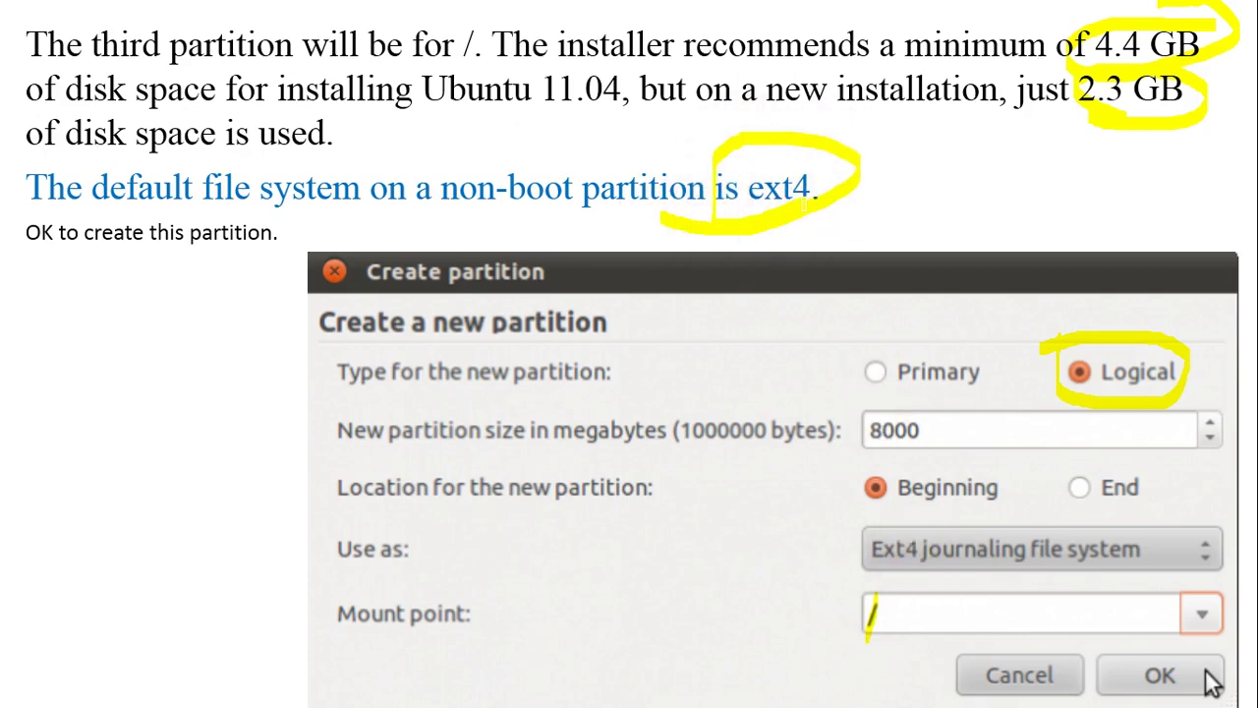
Step to the /home slide and back, then show the VMware window thumbnails
key("Right")
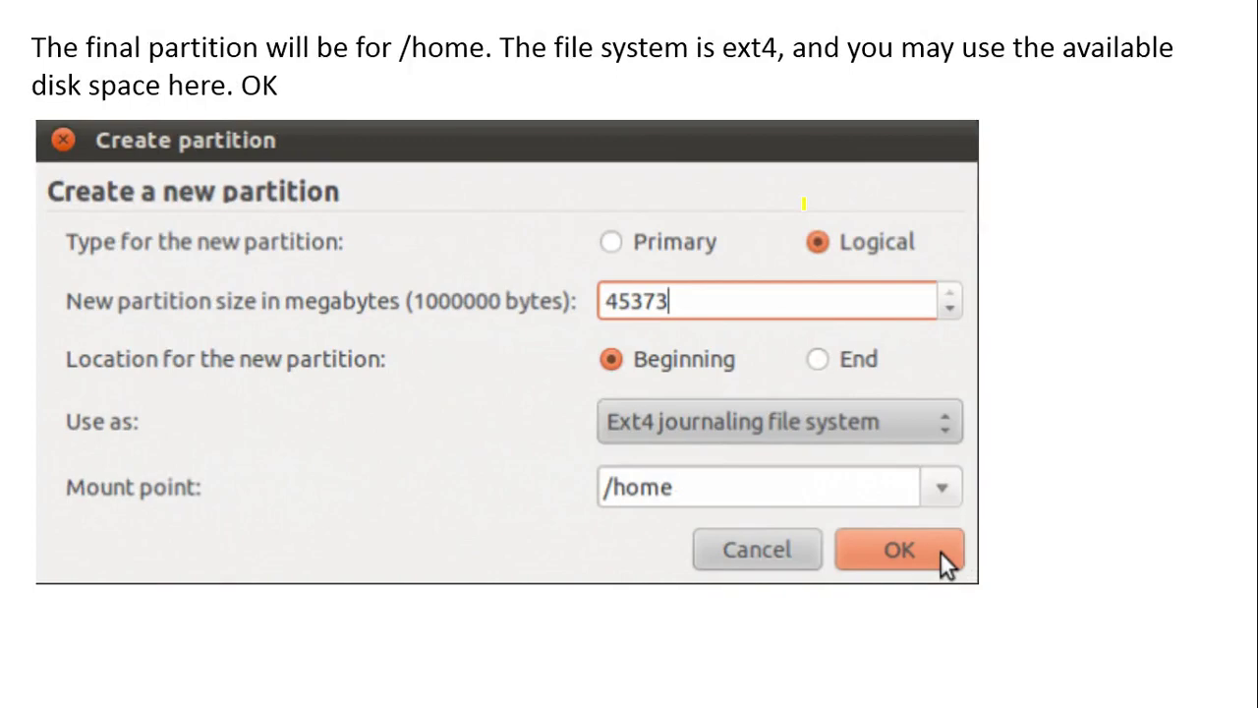
key("Left")
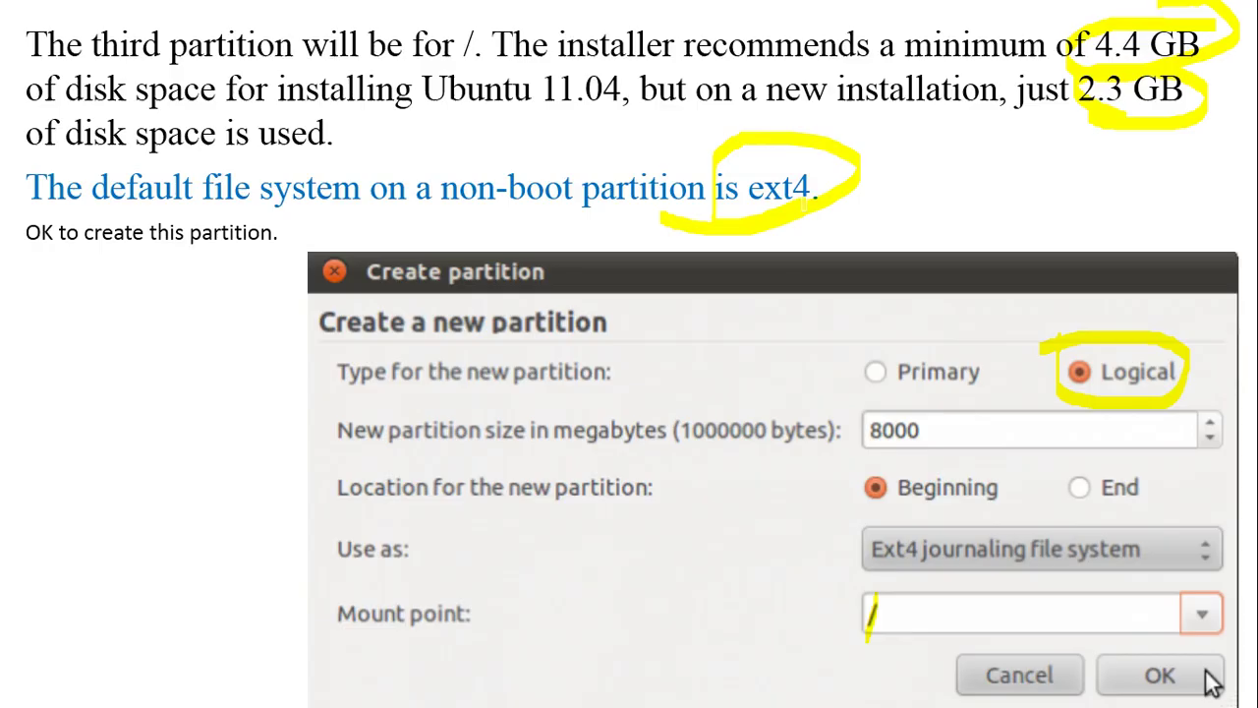
key("super")
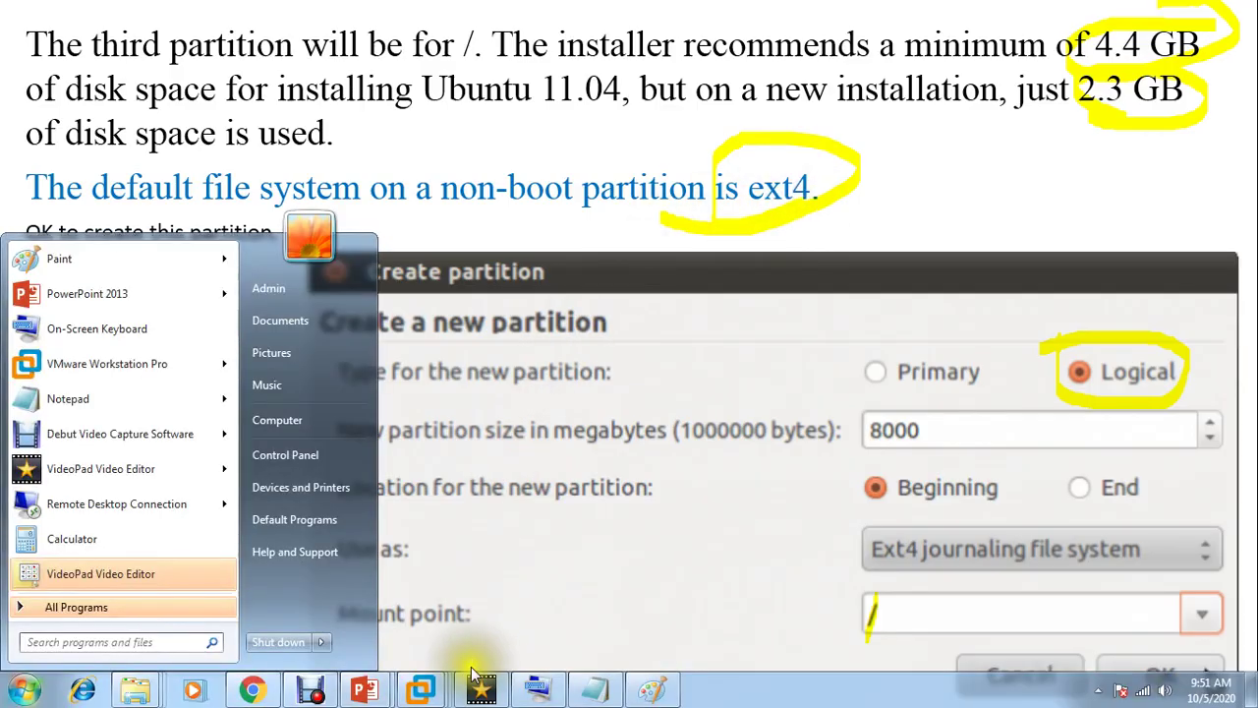
left_click(421, 690)
In the VM, add a 14000 MB logical ext4 partition in the free space, mounted at /
left_click(601, 589)
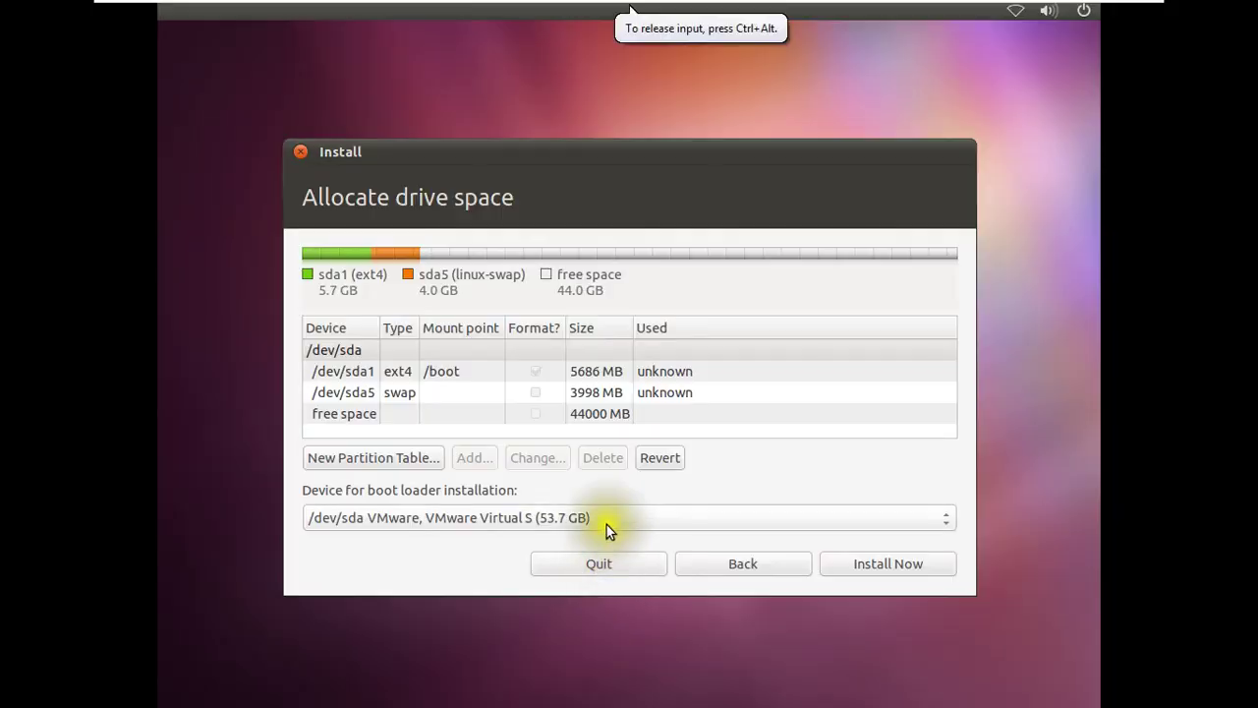
left_click(345, 419)
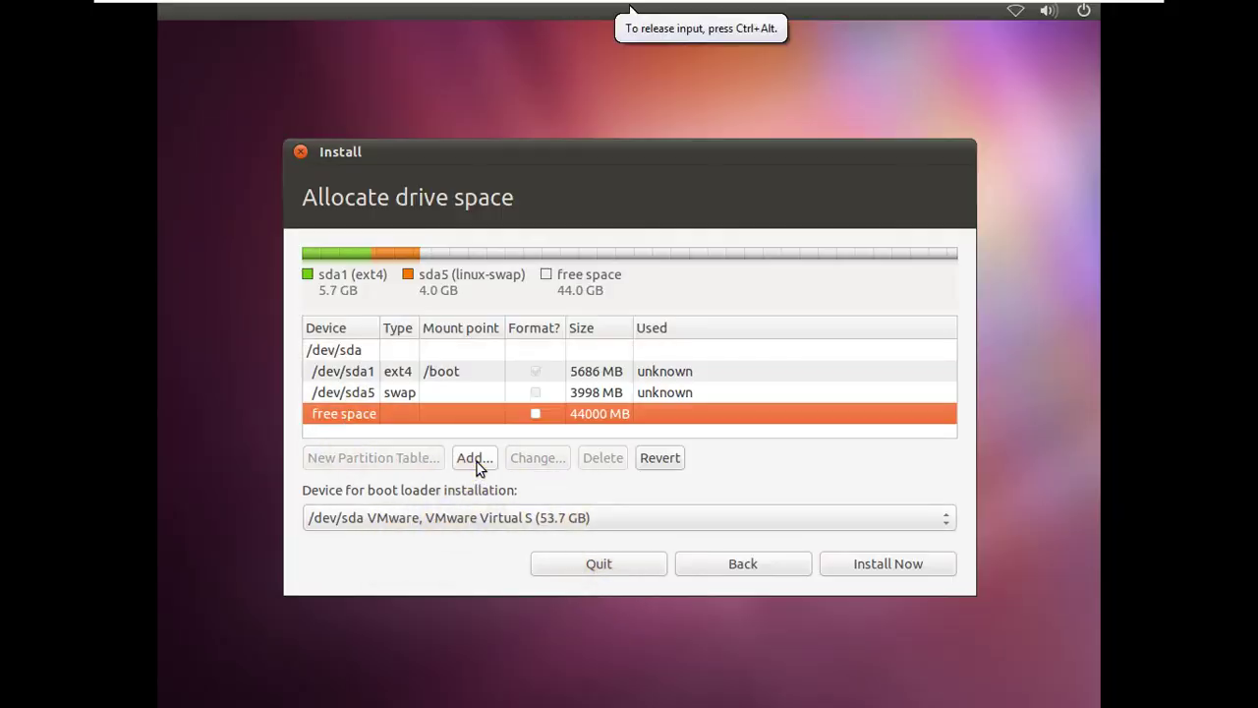
left_click(475, 458)
left_click(692, 310)
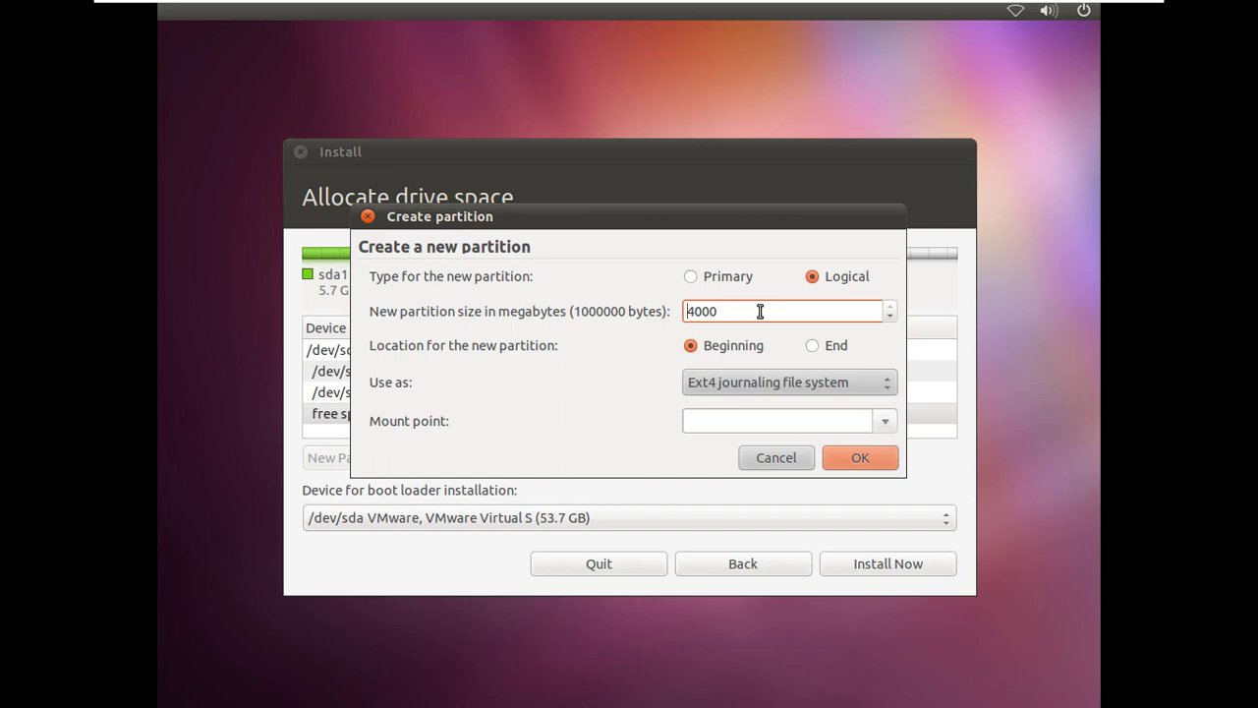
type("1")
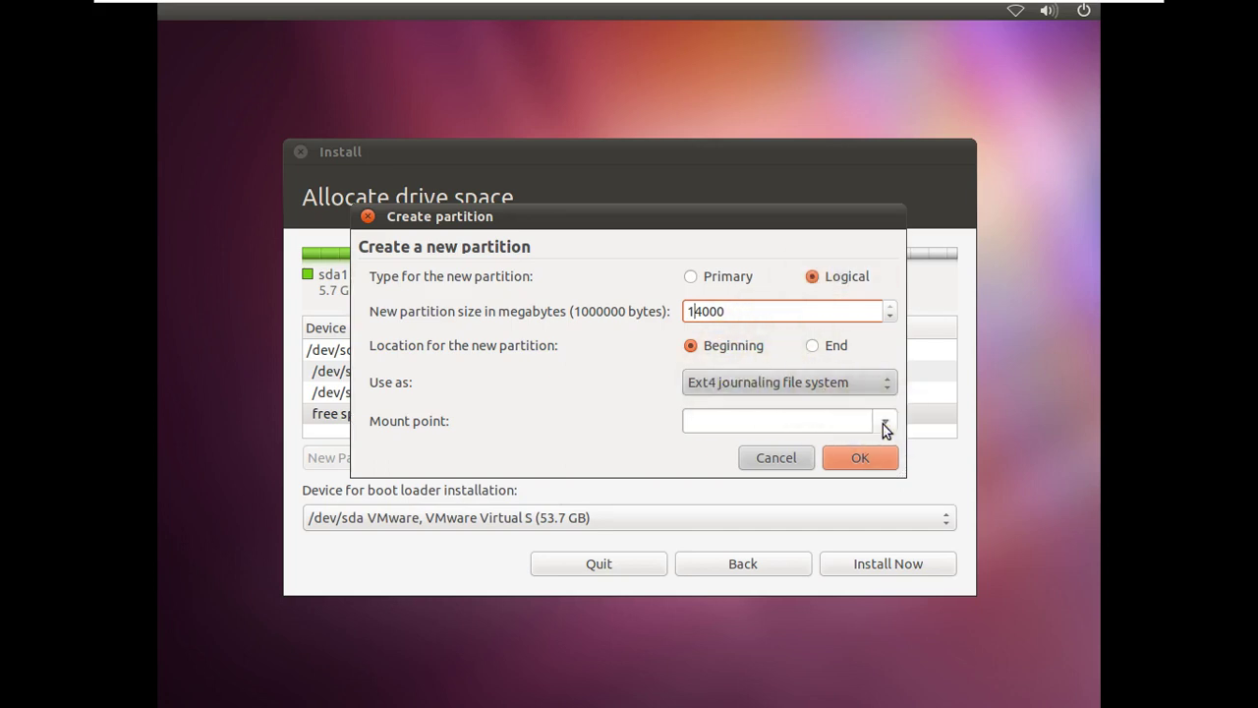
left_click(882, 423)
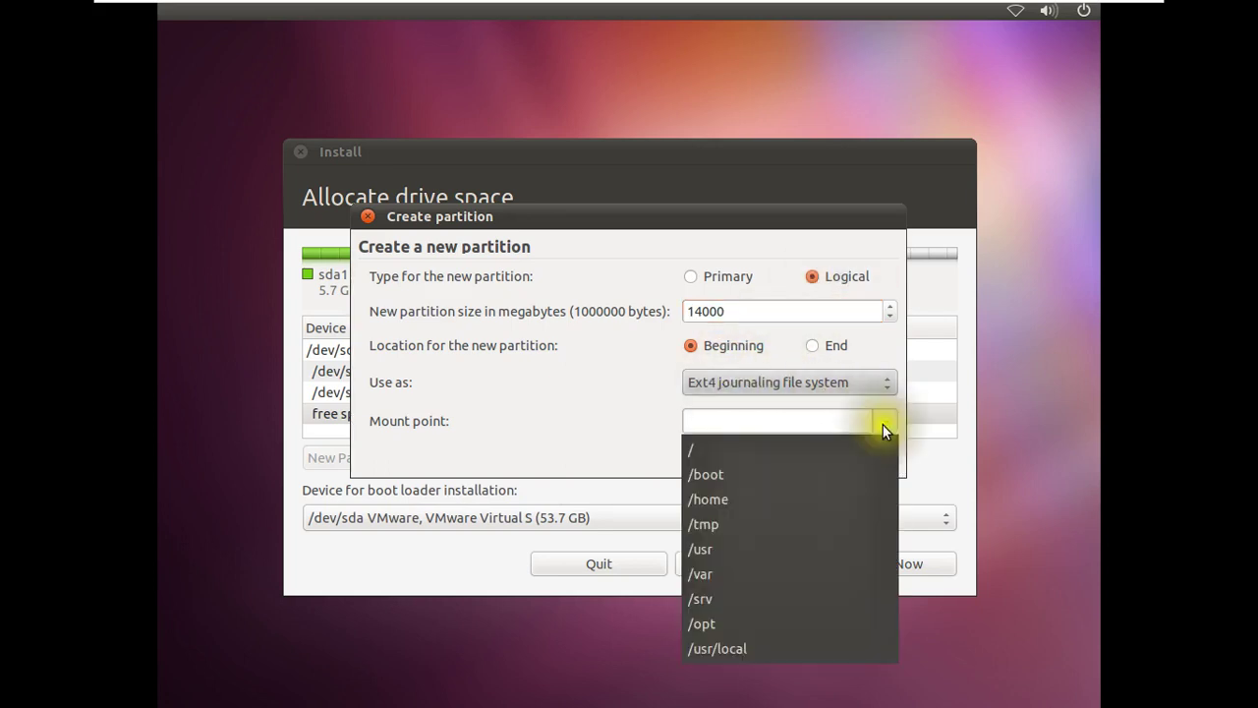
left_click(750, 454)
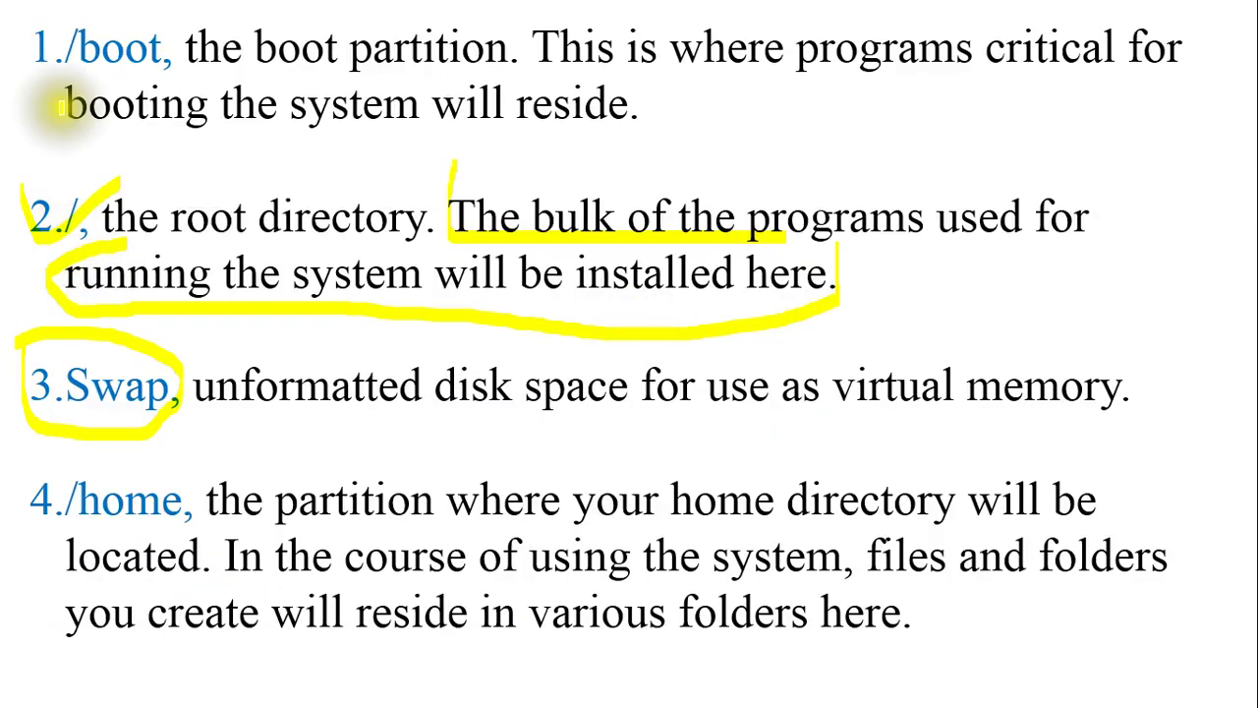
Mark the /boot, Swap and root directory entries on the slide in yellow ink
mouse_move(30, 18)
left_mouse_down()
mouse_move(63, 122)
mouse_move(202, 39)
left_mouse_up()
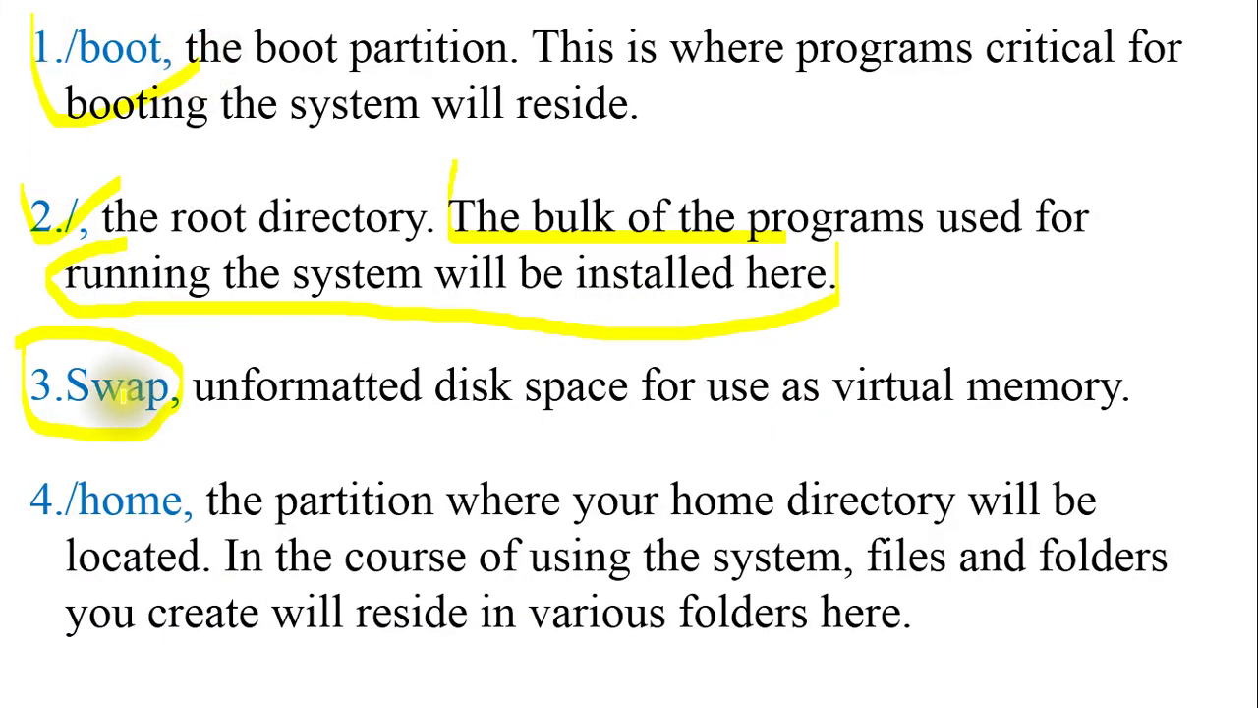
mouse_move(4, 366)
left_mouse_down()
mouse_move(149, 383)
mouse_move(169, 403)
left_mouse_up()
mouse_move(195, 175)
left_mouse_down()
mouse_move(266, 232)
mouse_move(427, 214)
left_mouse_up()
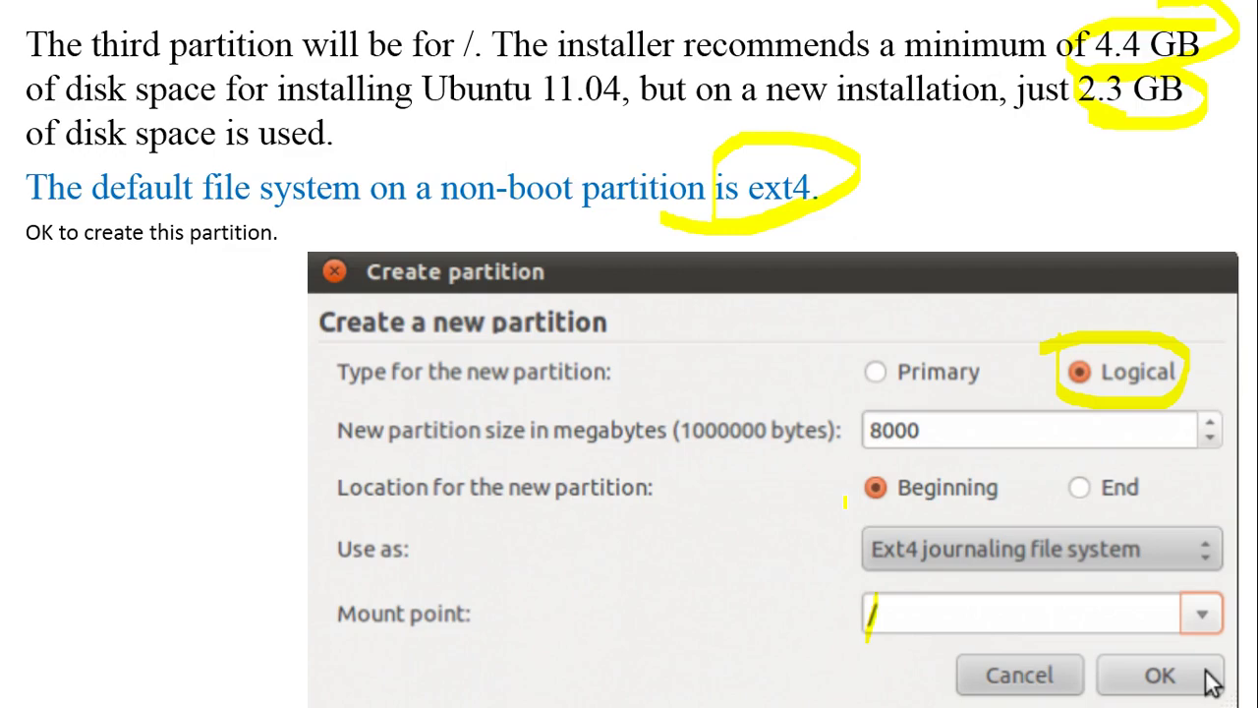
Switch back to the Ubuntu2 virtual machine from the taskbar preview
key("super")
key("Escape")
mouse_move(422, 688)
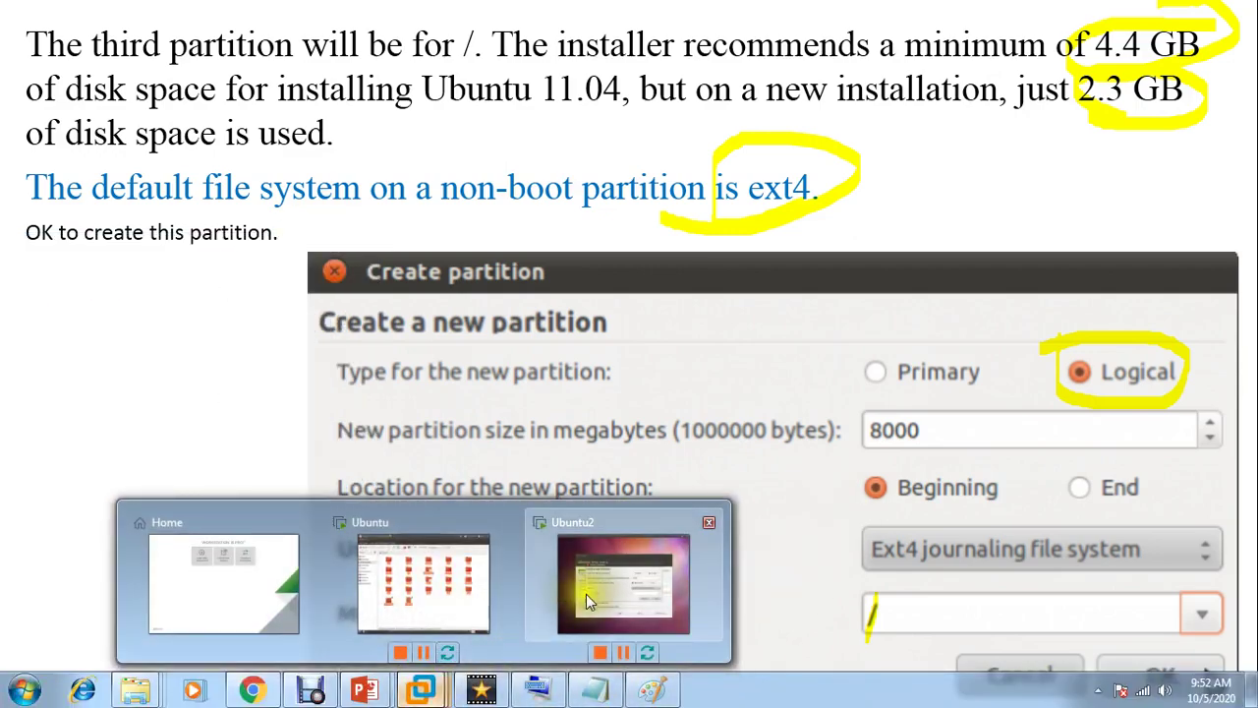
left_click(584, 593)
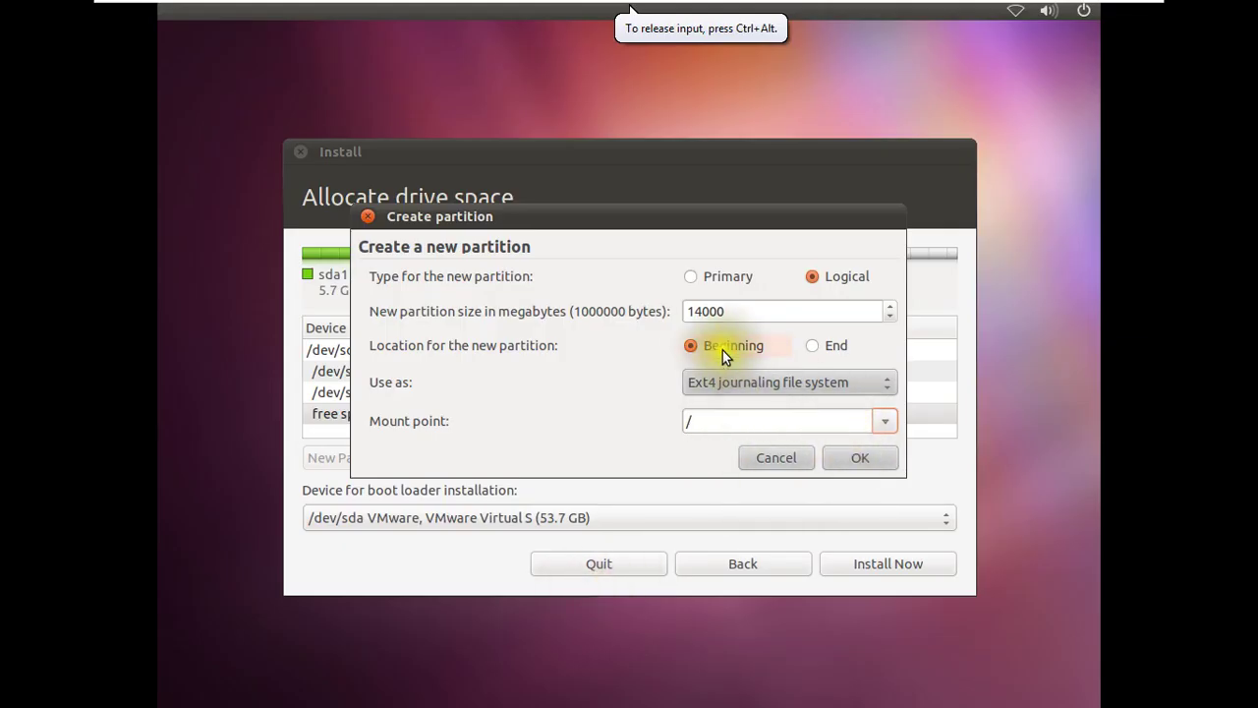
Confirm the root partition as 13998 MB /dev/sda6, then select it and the 30000 MB free space
left_click(859, 458)
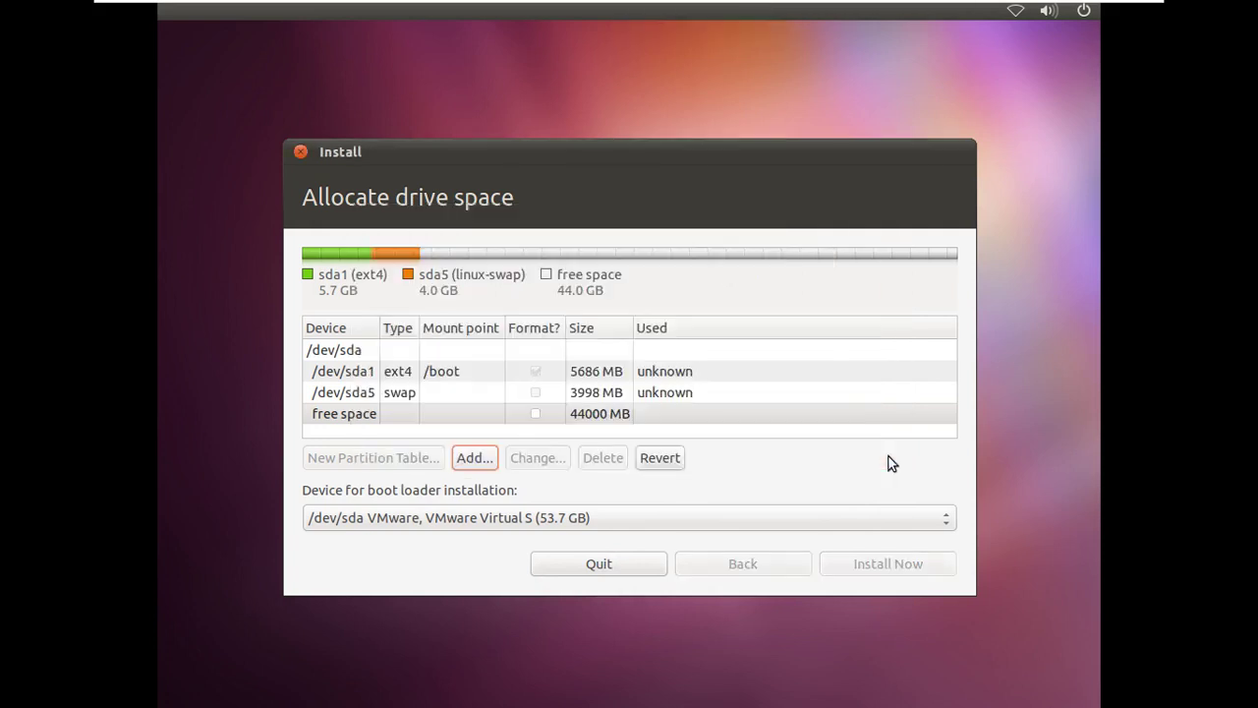
left_click(946, 413)
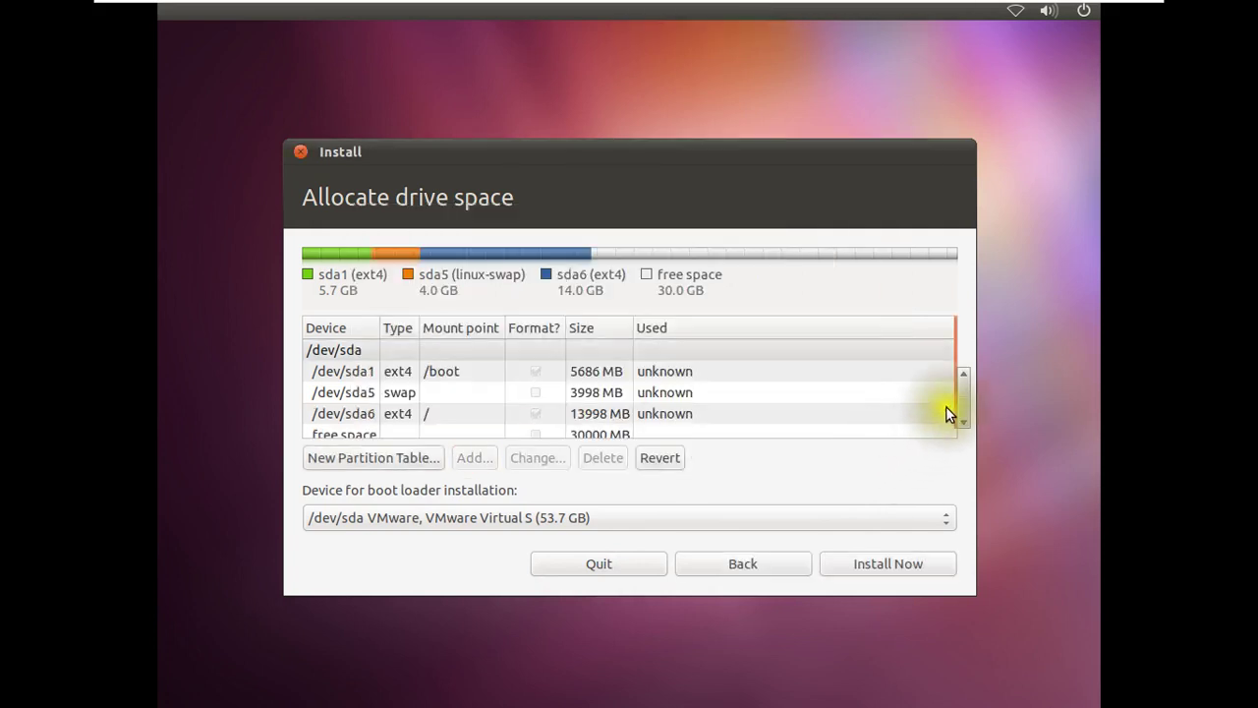
left_click(407, 419)
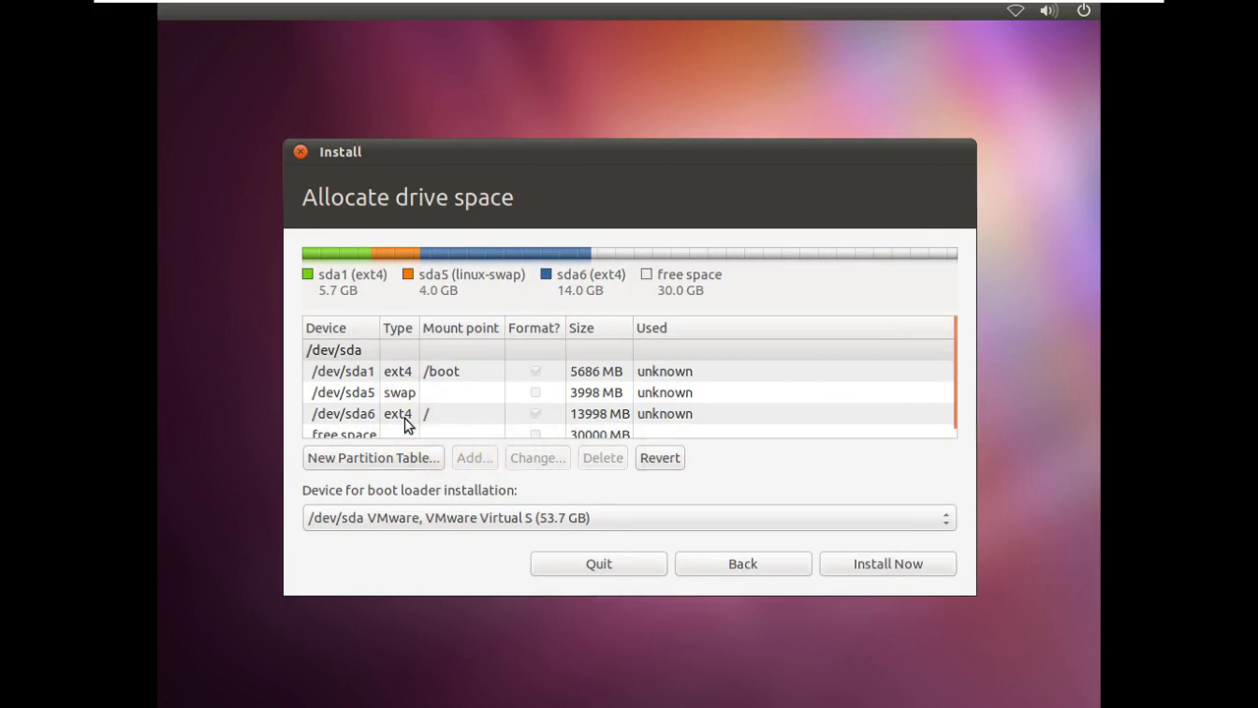
left_click(404, 420)
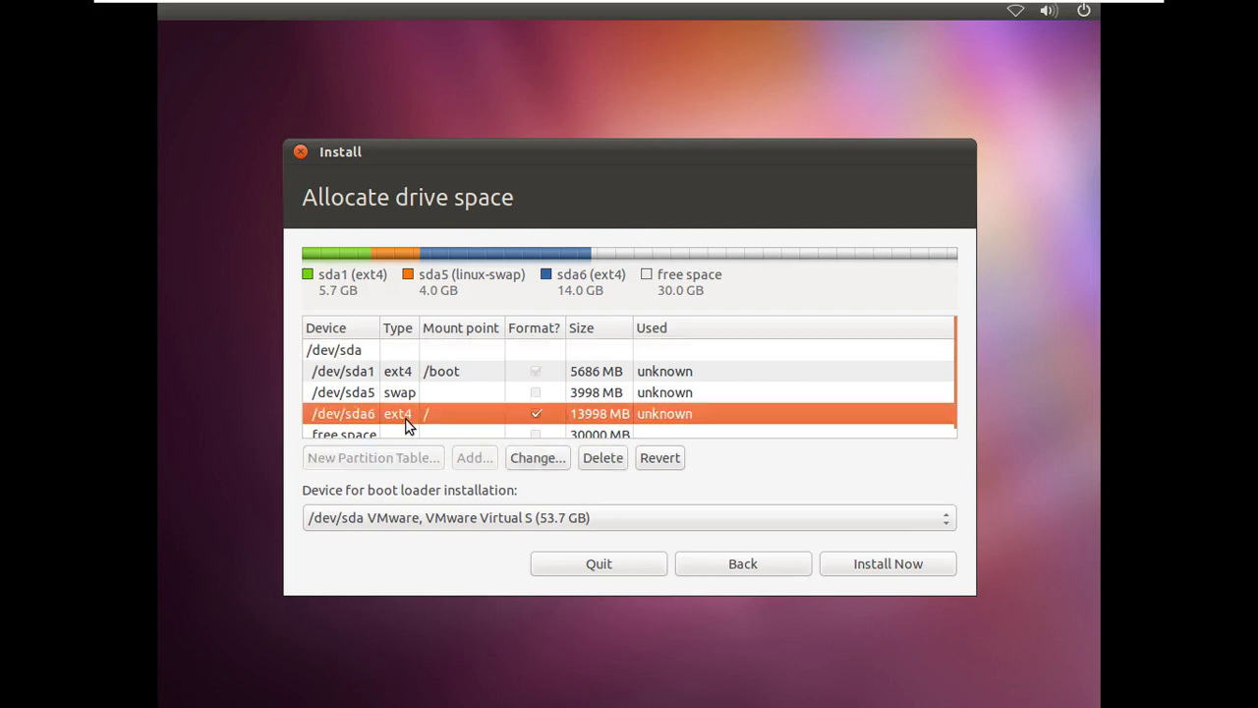
left_click(397, 425)
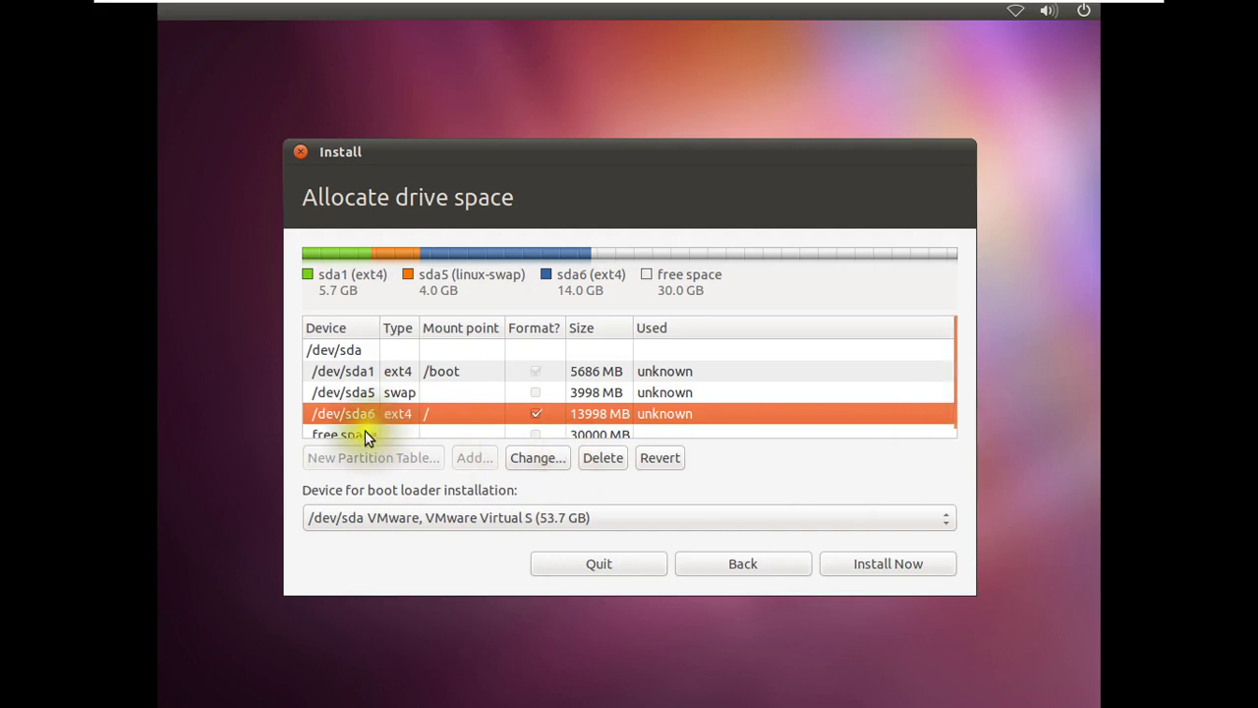
left_click(366, 436)
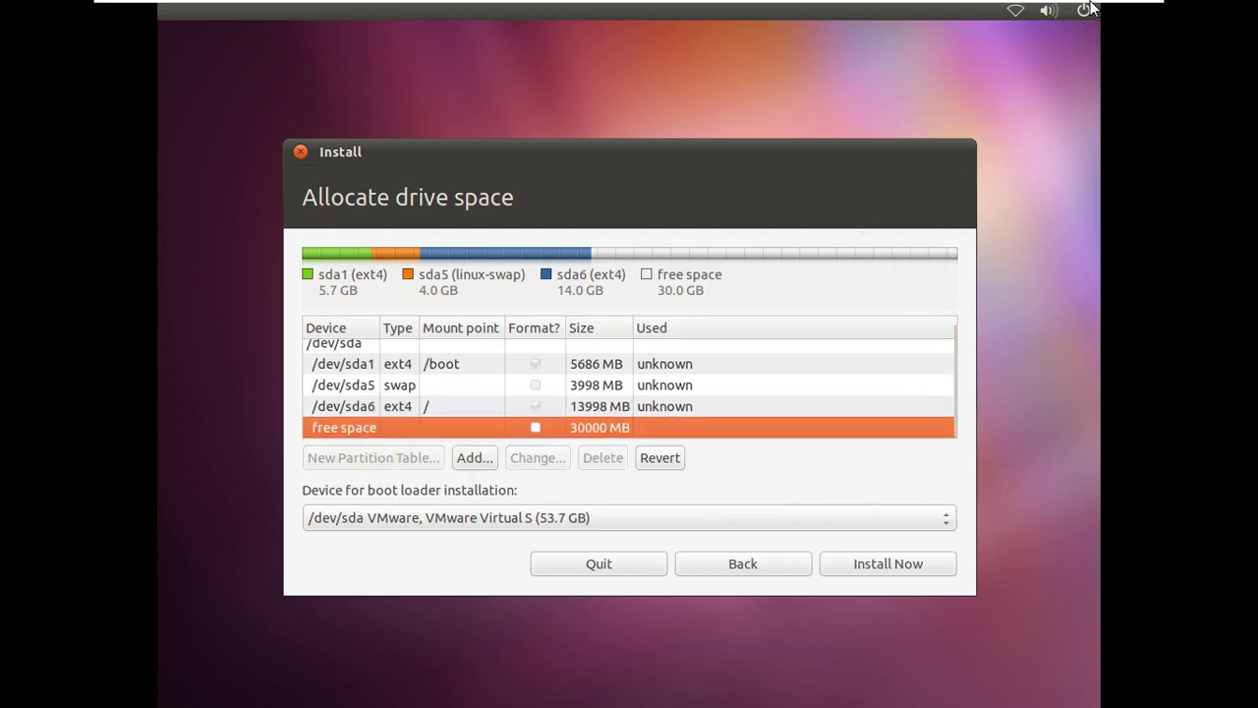
mouse_move(1093, 12)
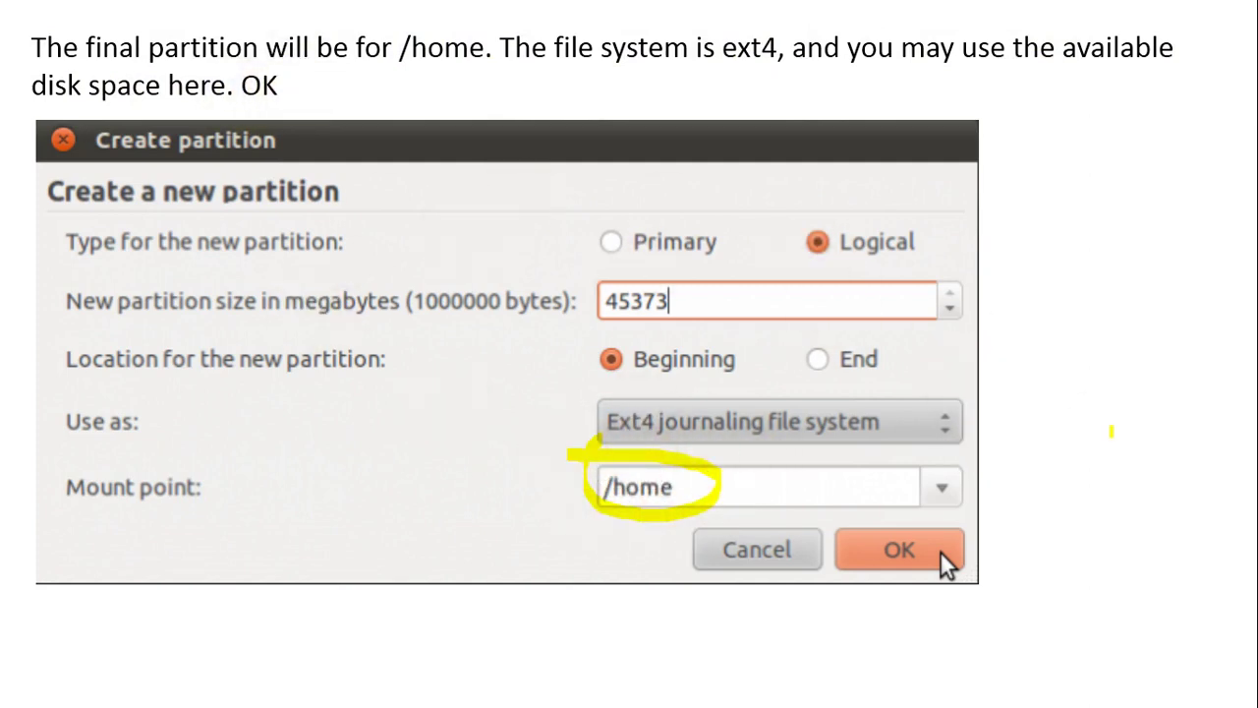
Back in the VM, add an ext4 partition mounted at /home in the remaining free space
key("super")
mouse_move(423, 688)
left_click(423, 521)
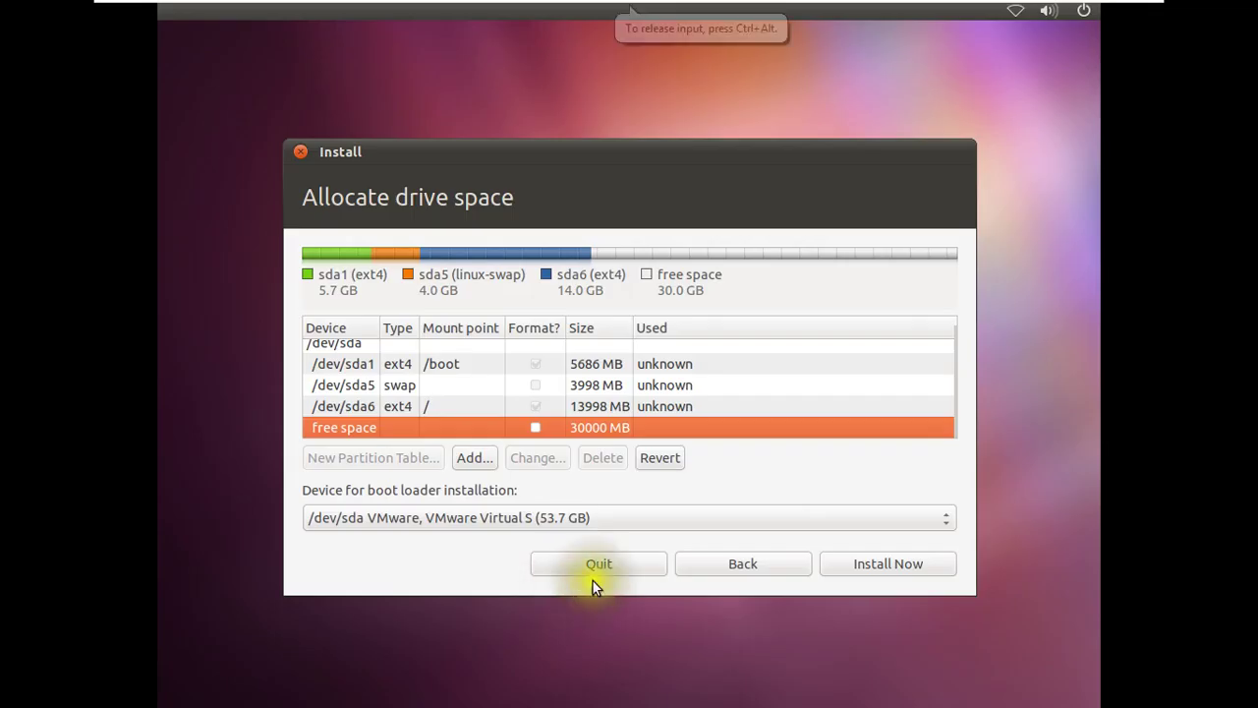
left_click(479, 458)
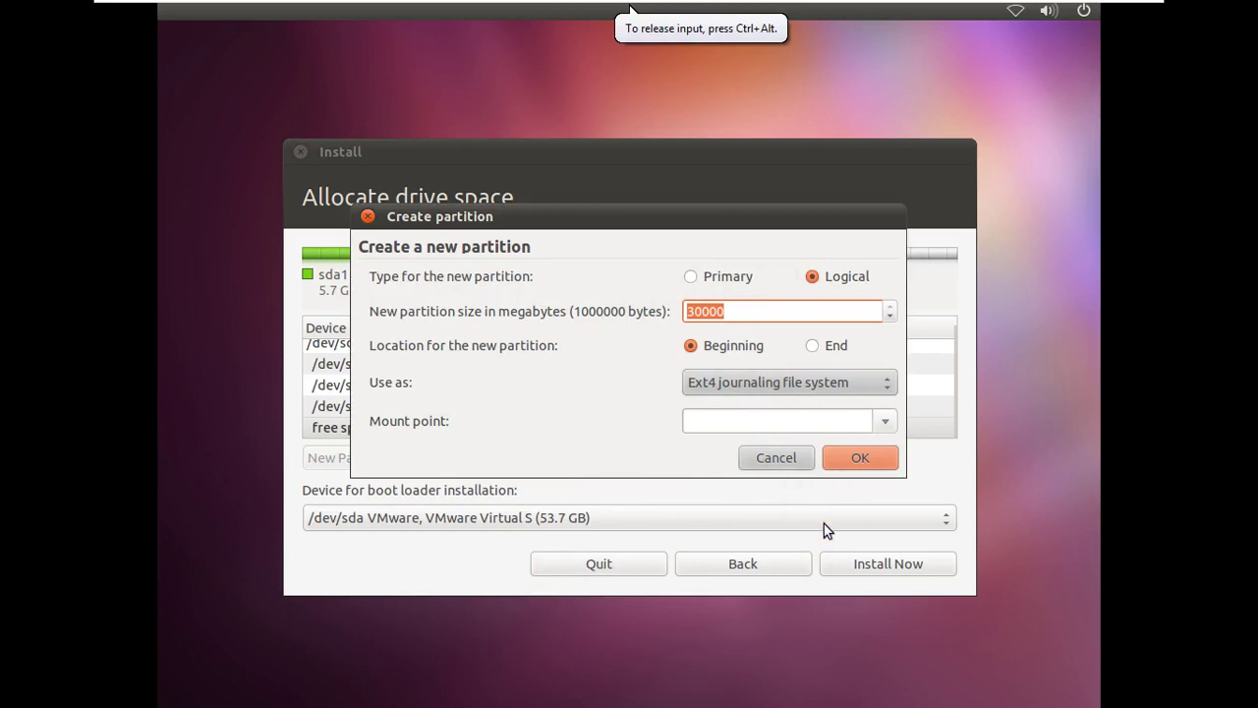
left_click(886, 424)
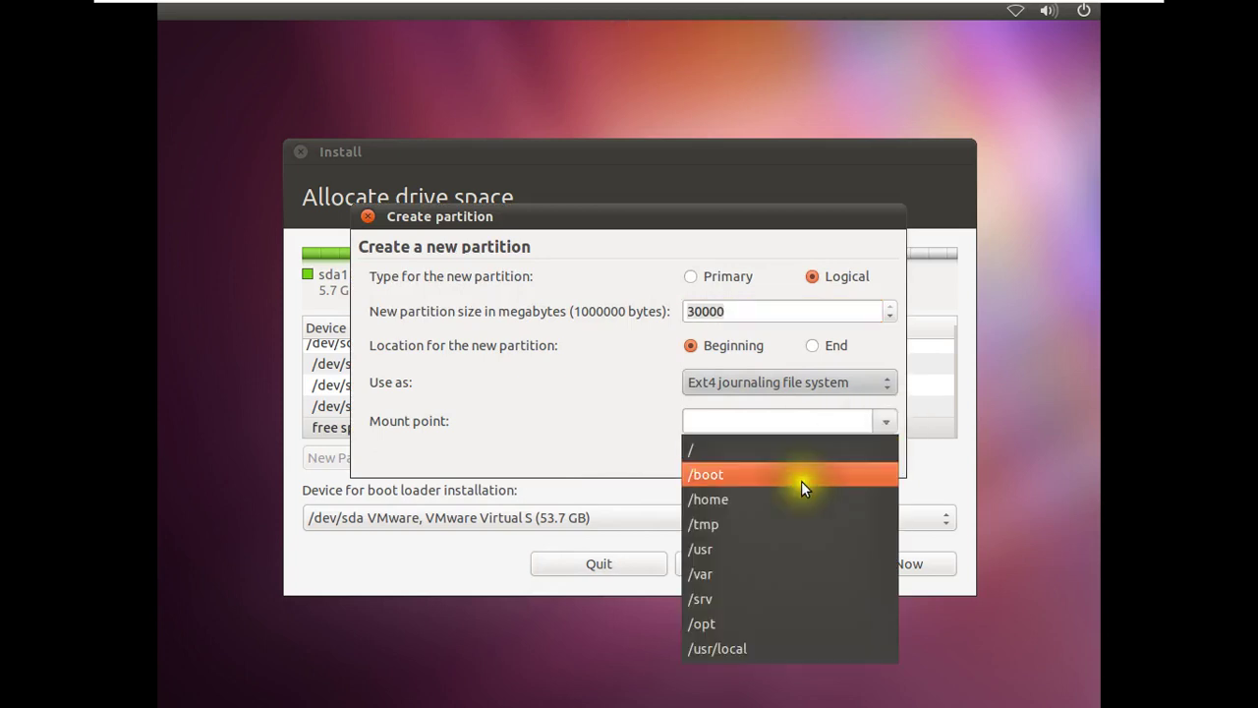
left_click(745, 505)
left_click(862, 460)
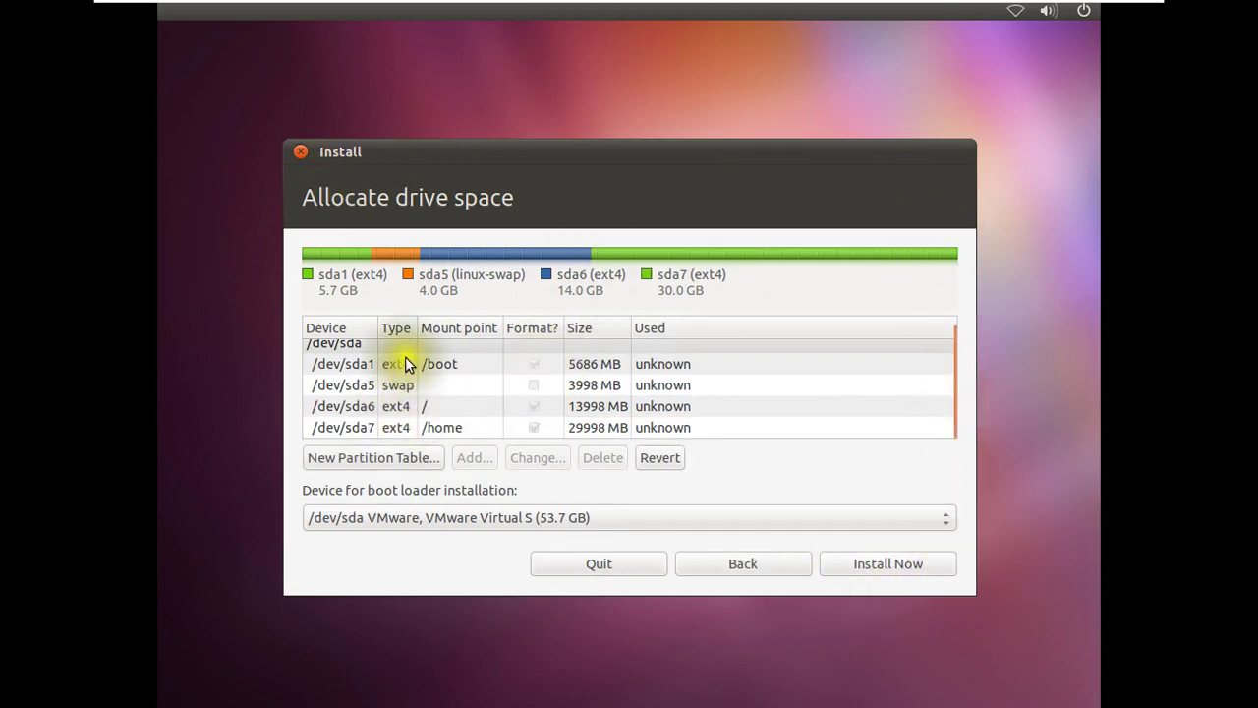
Review each partition row: /dev/sda7 /home, /dev/sda6 /, /dev/sda5 swap, /dev/sda1 /boot
left_click(436, 426)
left_click(437, 403)
left_click(437, 386)
left_click(441, 368)
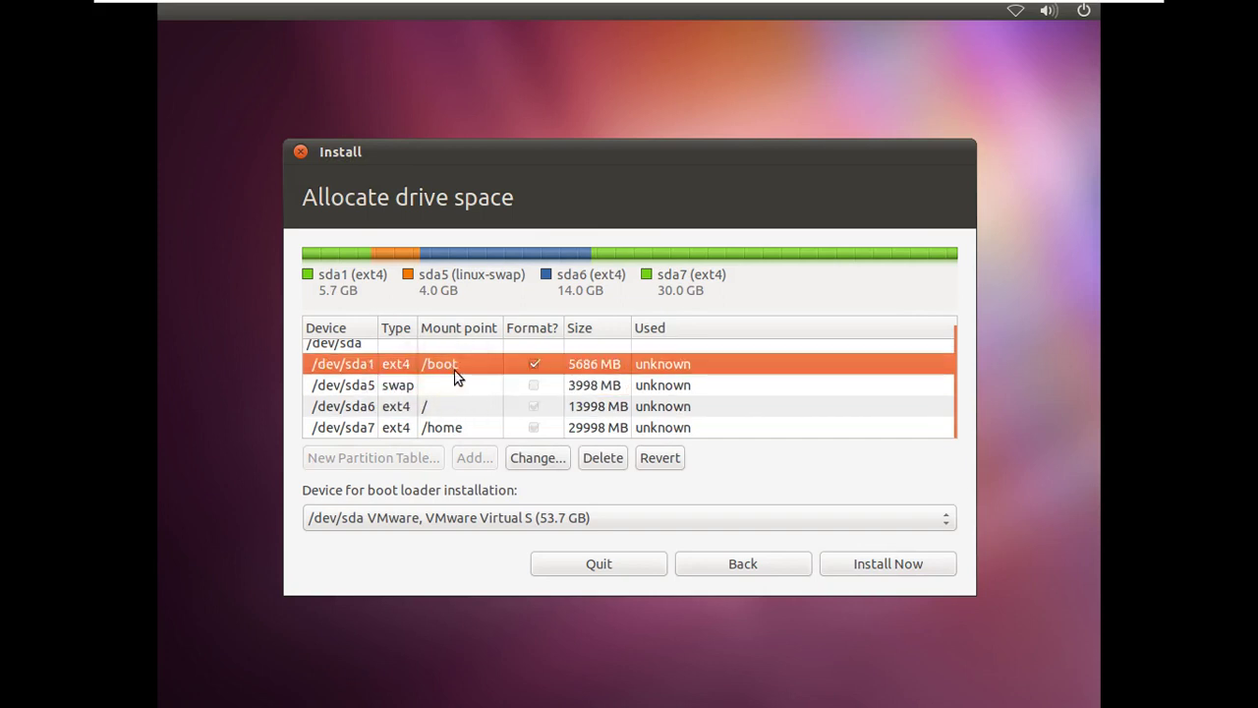
left_click(455, 386)
left_click(466, 406)
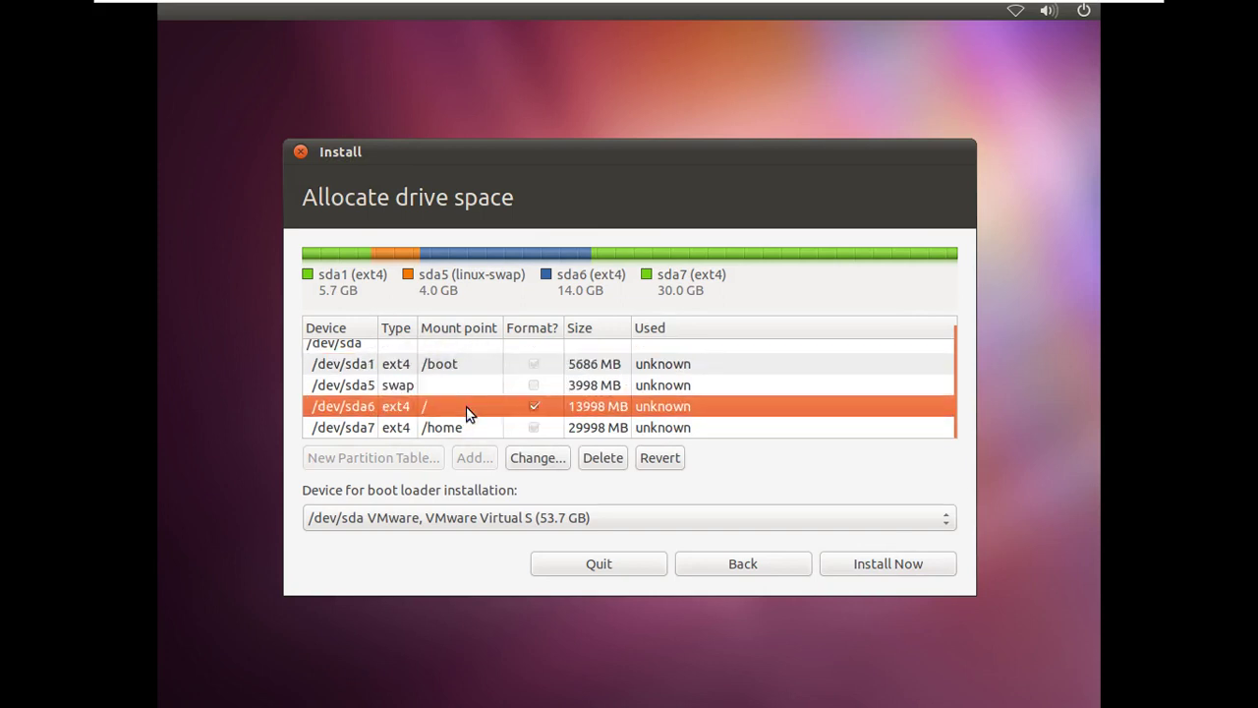
left_click(464, 428)
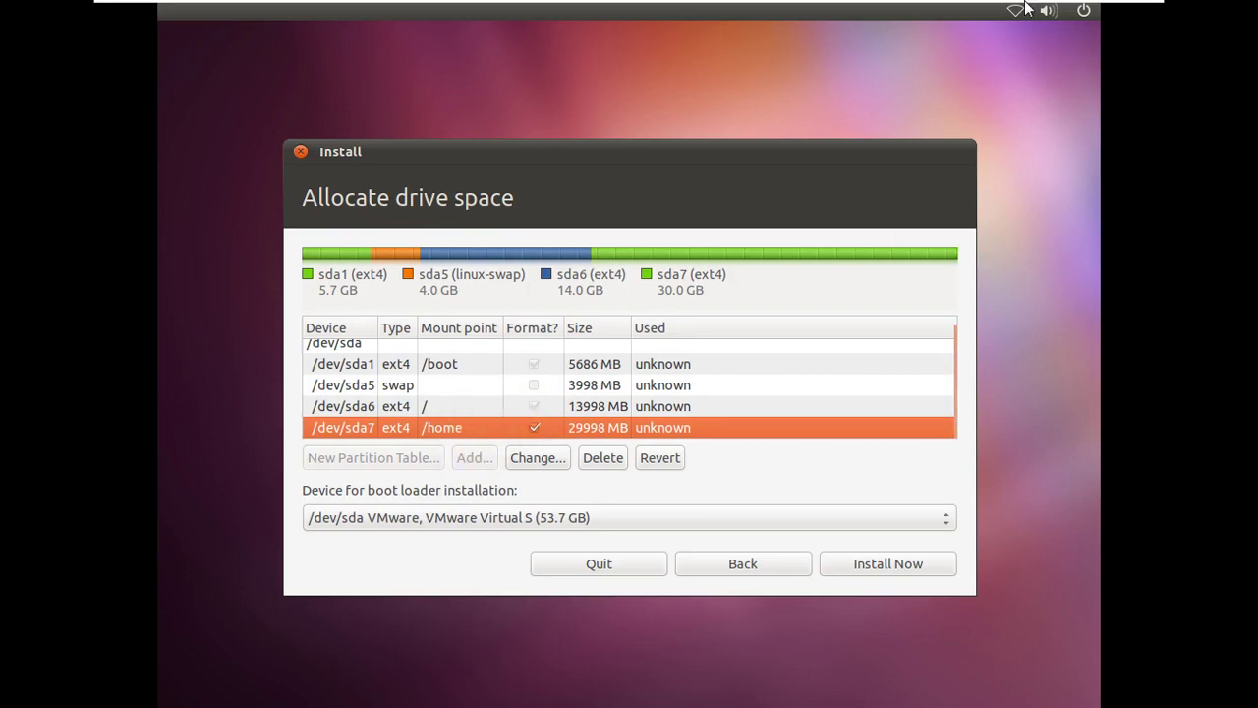
mouse_move(1089, 14)
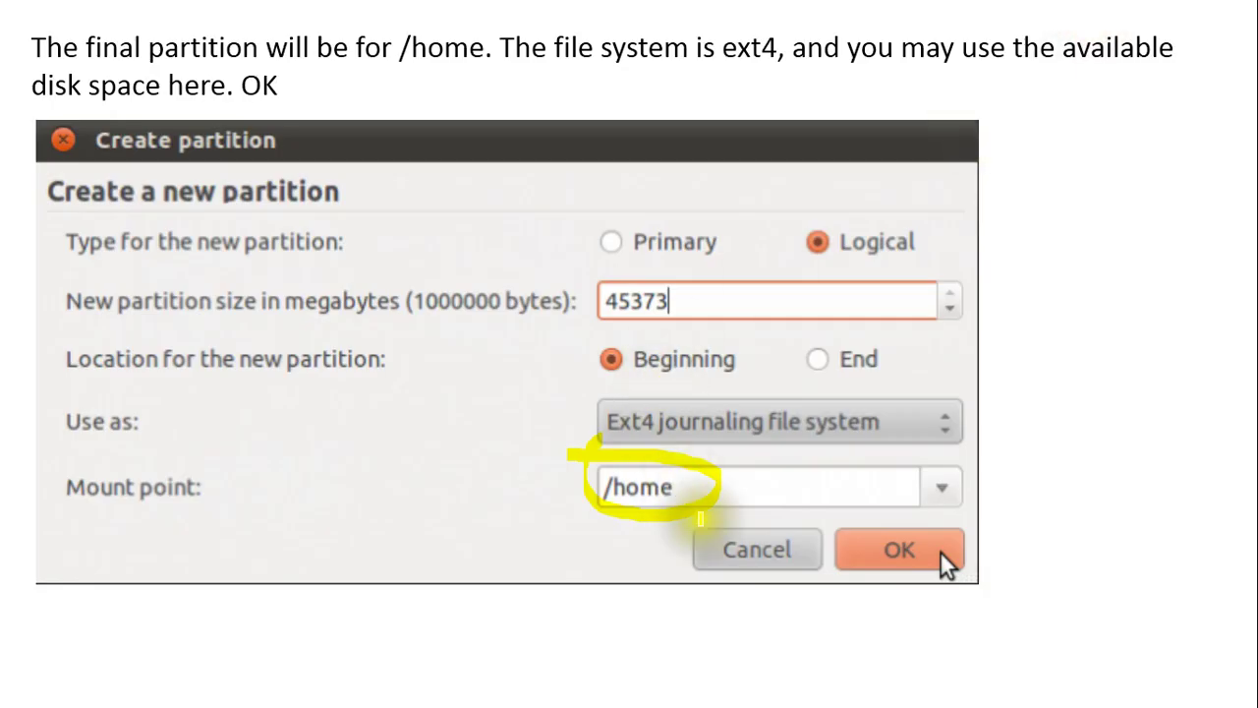
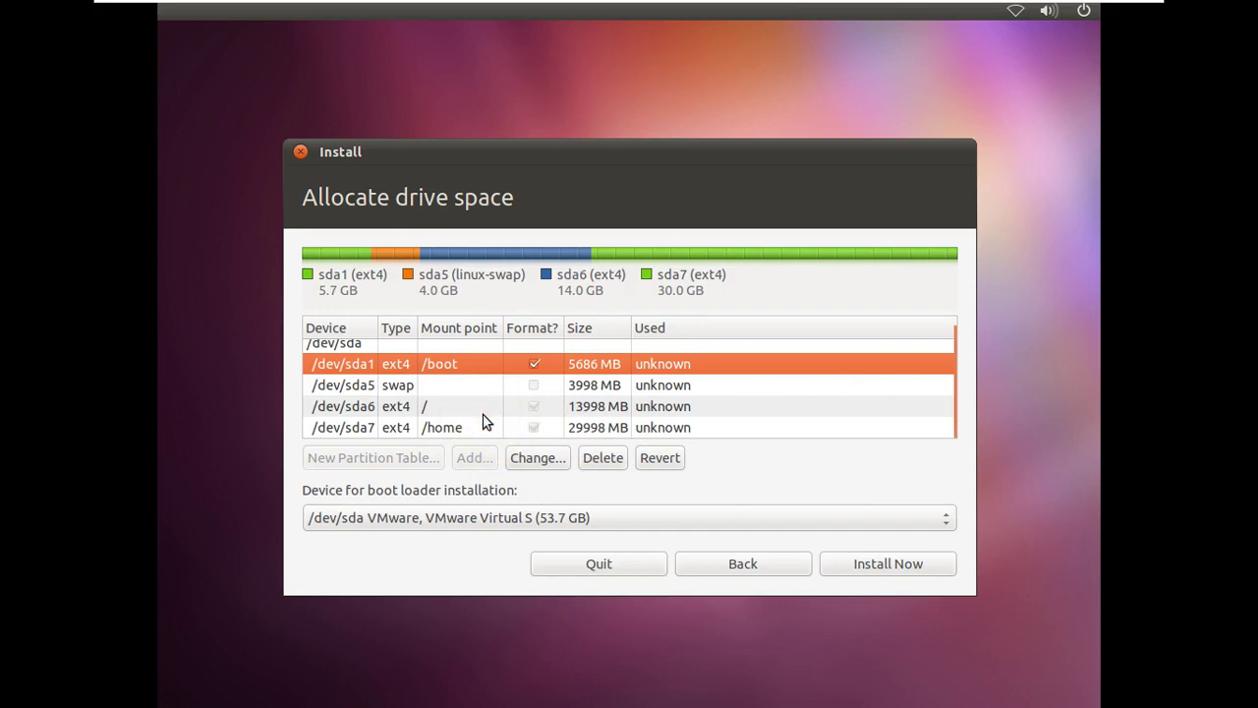
Review the /boot and / partition rows, then start installing with this partition layout
left_click(466, 406)
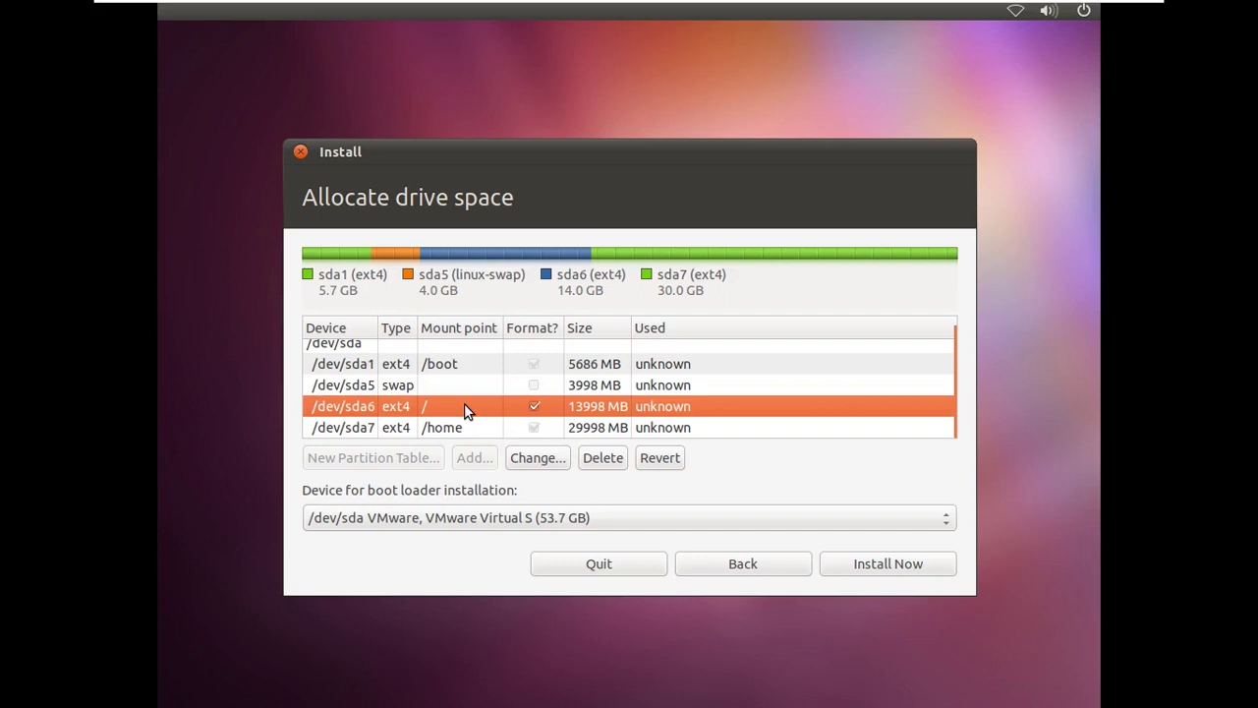
left_click(469, 447)
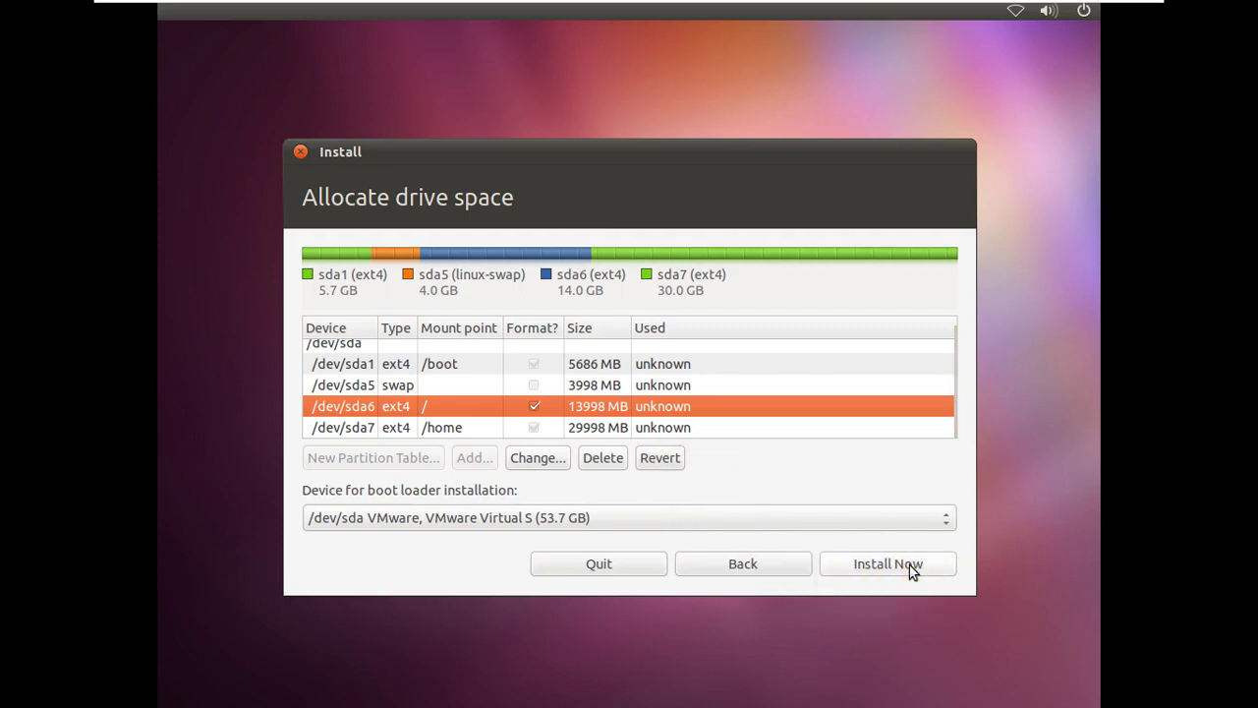
left_click(463, 370)
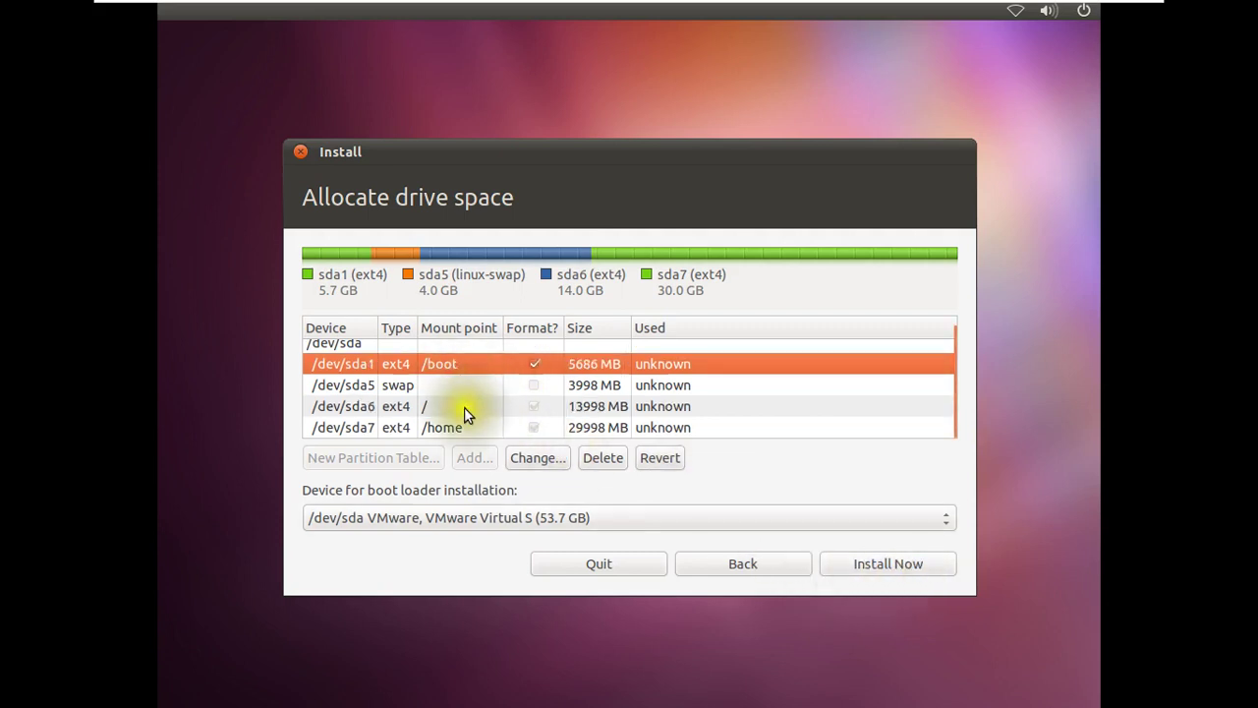
left_click(466, 412)
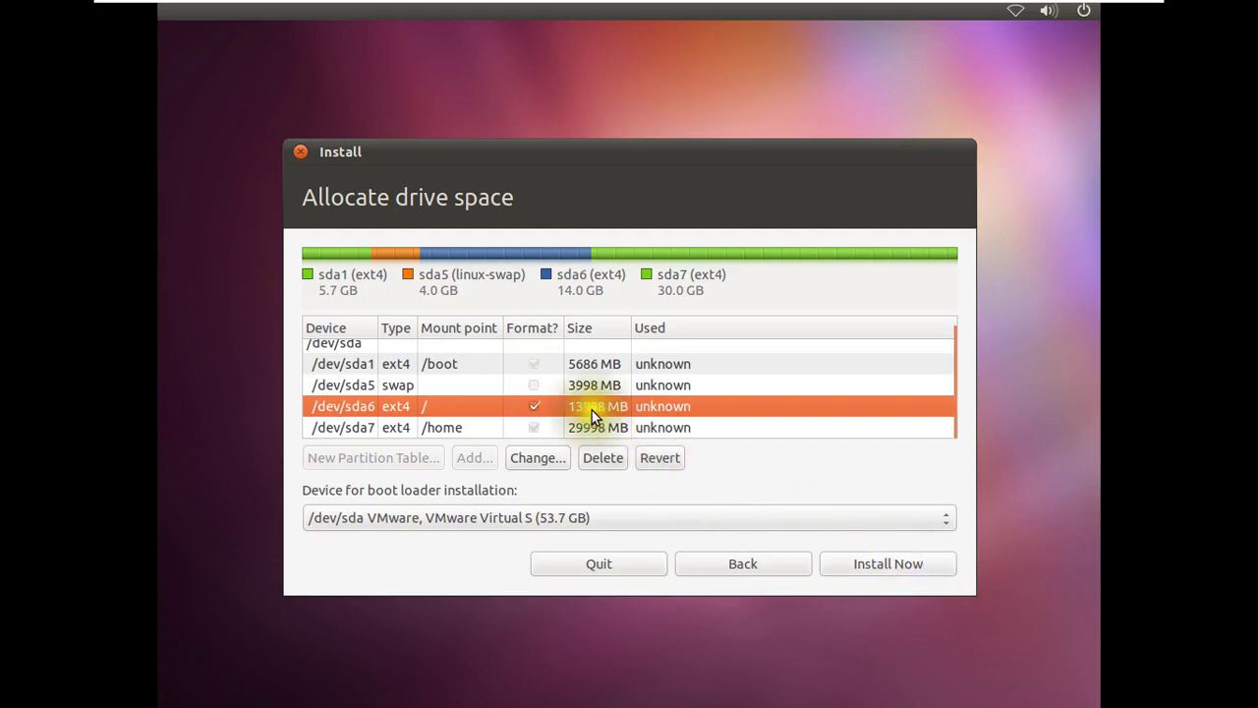
left_click(875, 564)
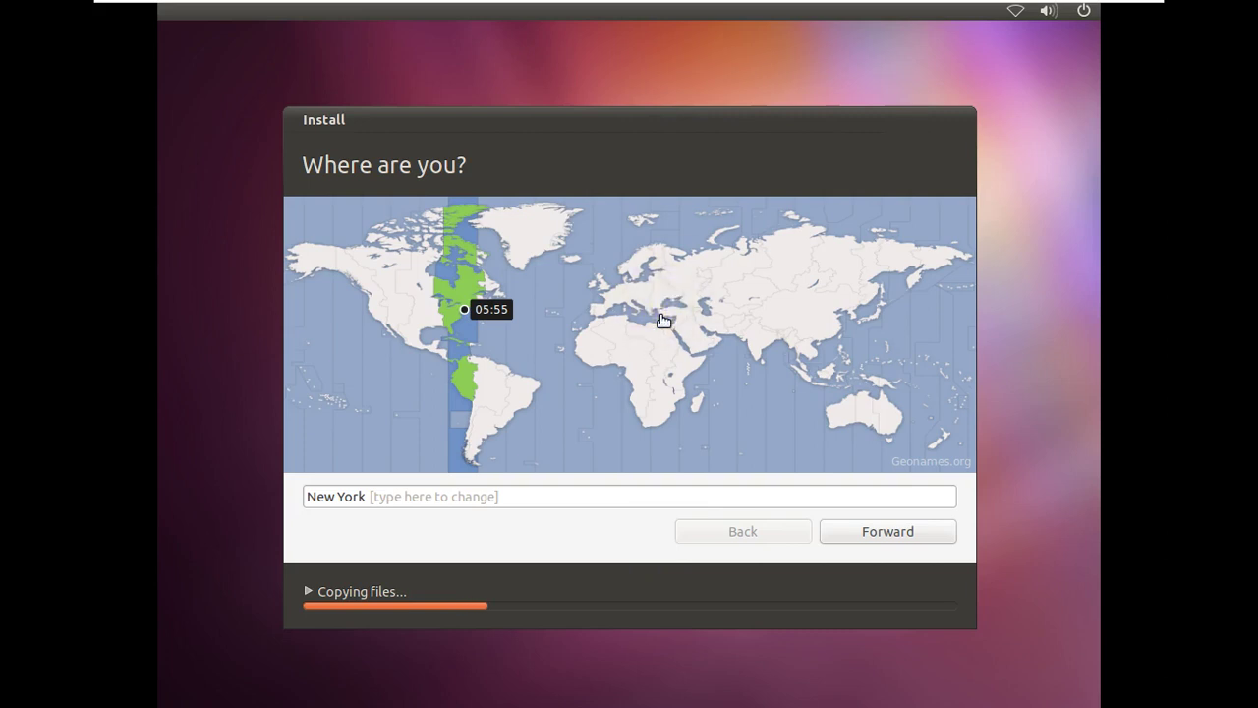
Change the time zone from New York to Kolkata (India Time) and keep the USA keyboard layout
left_click(479, 496)
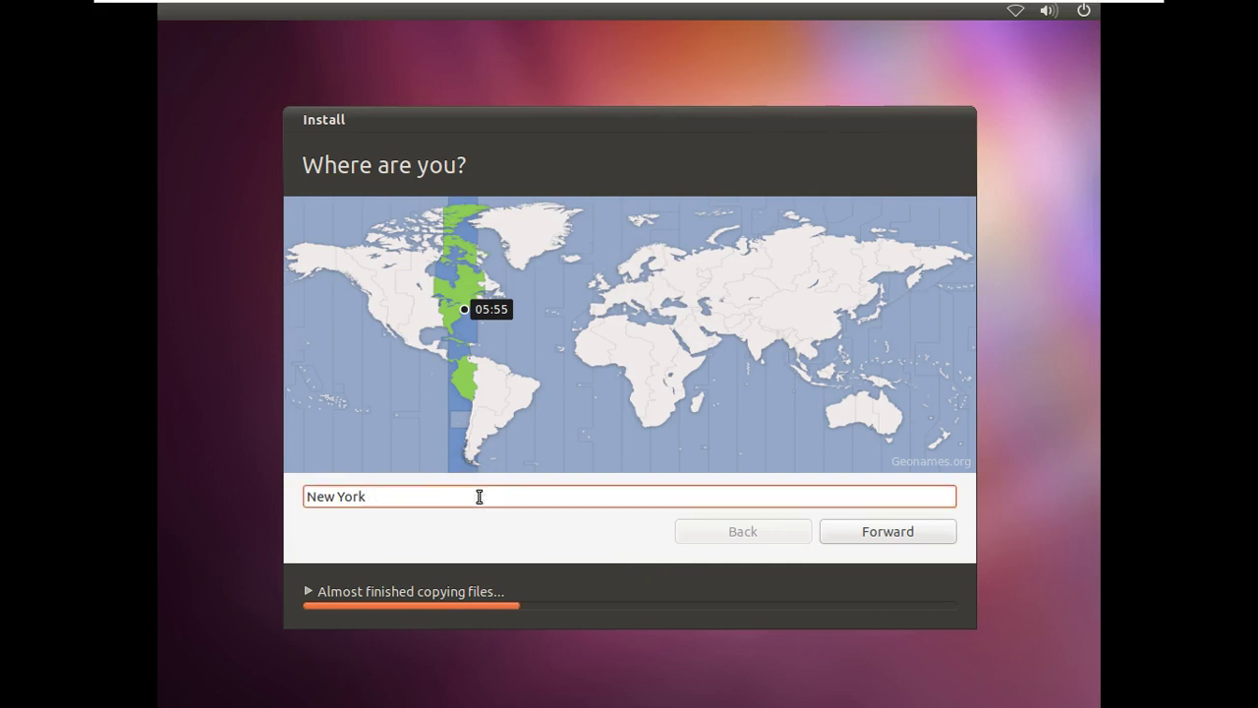
key("BackSpace")
key("BackSpace")
key("BackSpace")
key("BackSpace")
key("BackSpace")
key("BackSpace")
key("BackSpace")
type("ind")
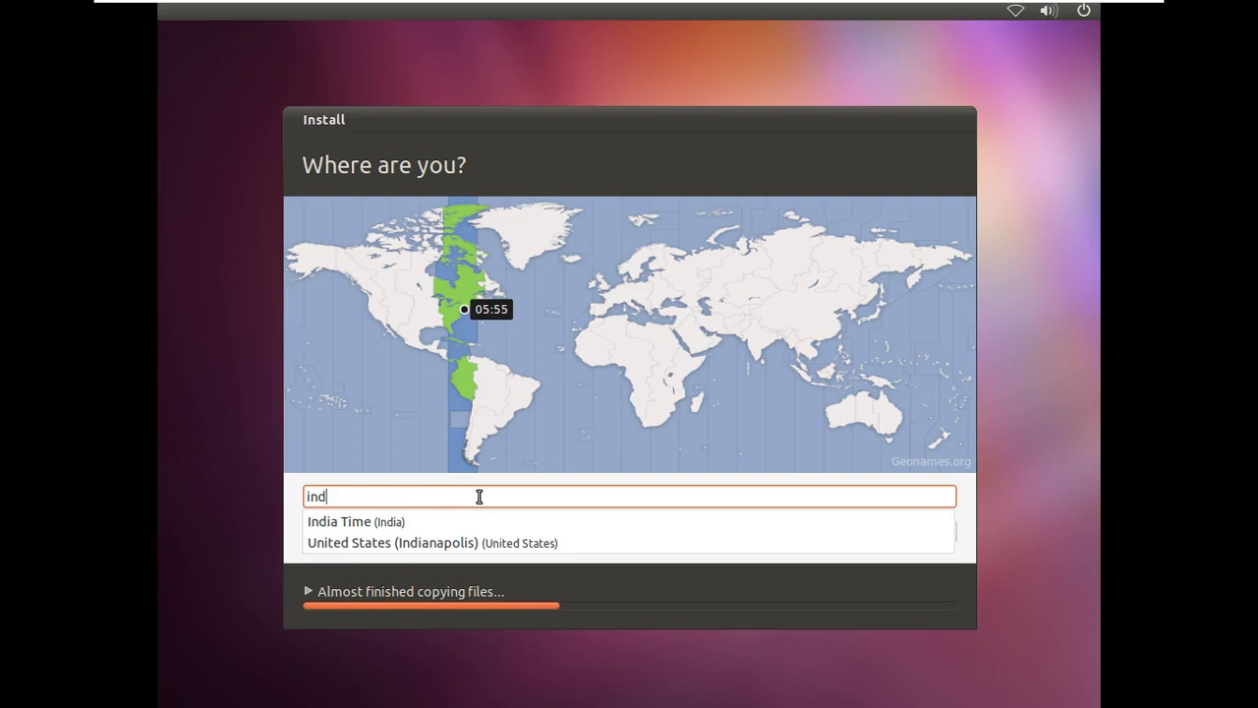
left_click(438, 521)
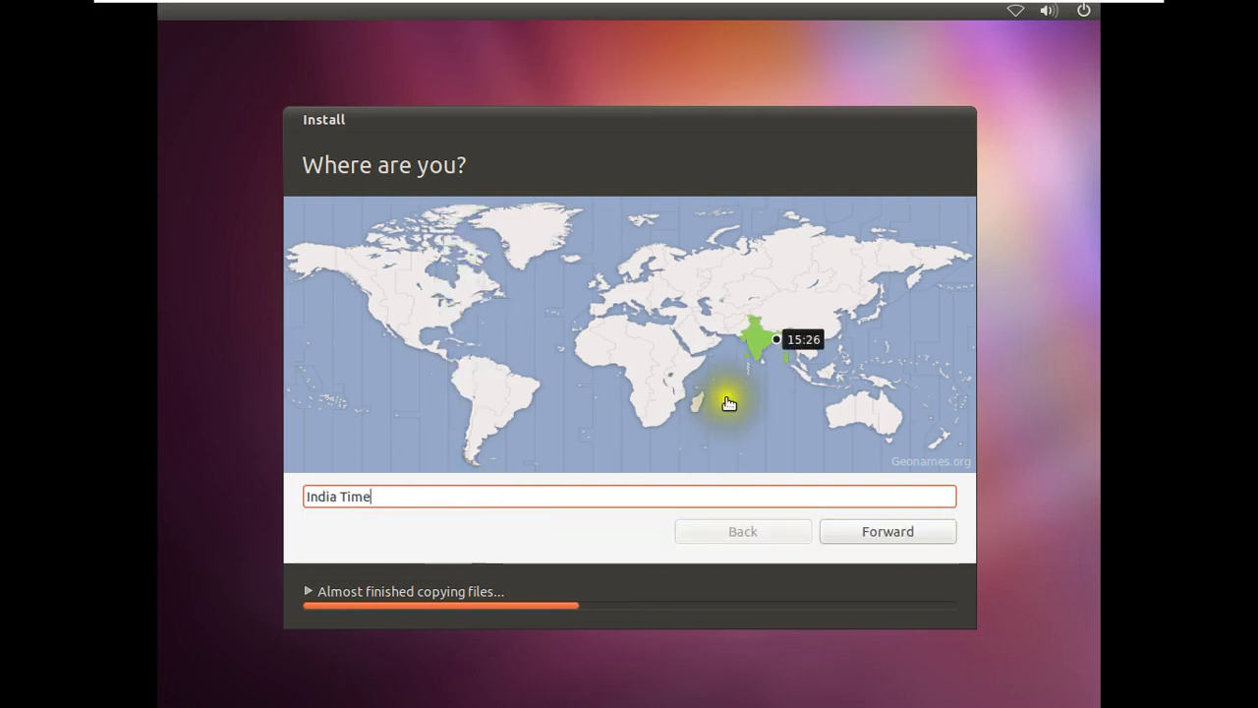
left_click(768, 338)
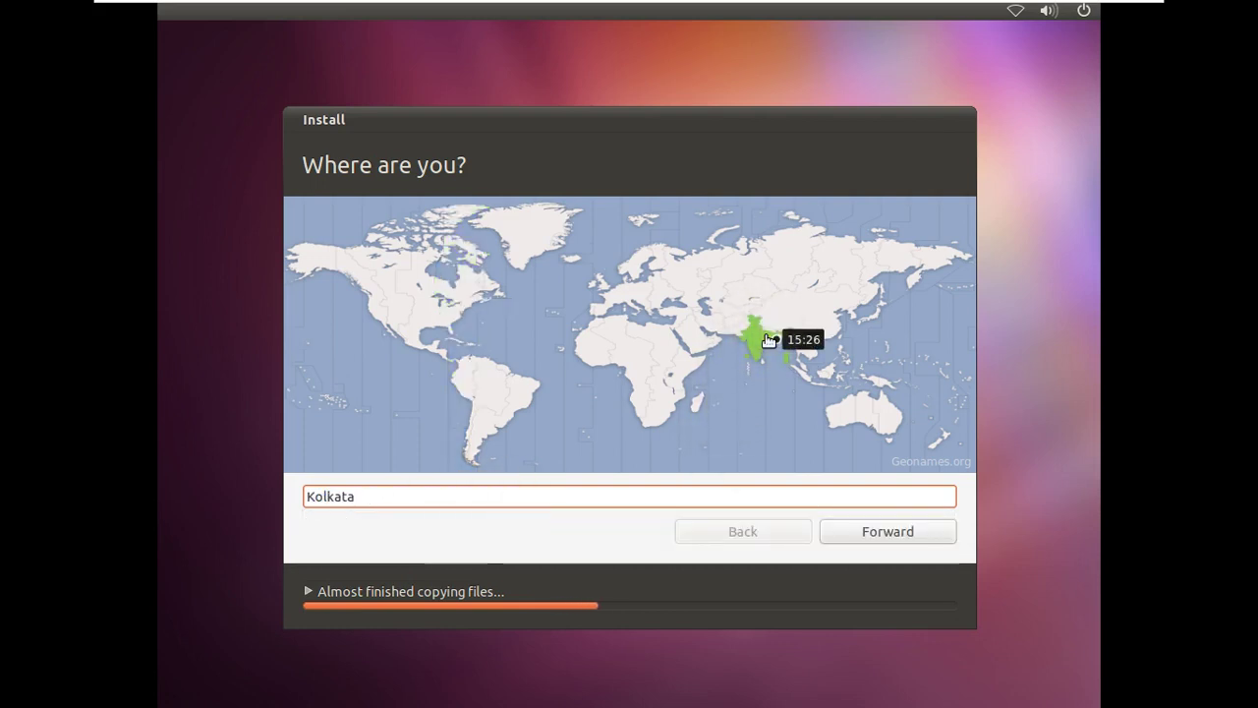
left_click(904, 536)
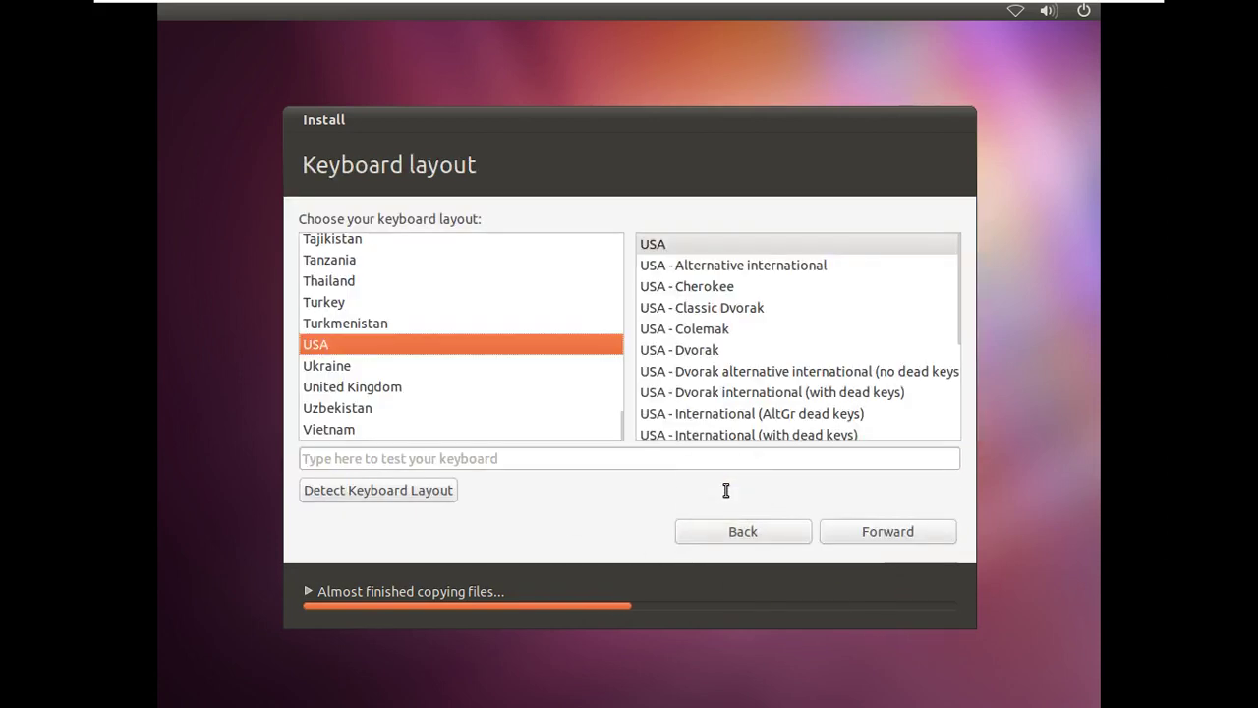
left_click(893, 539)
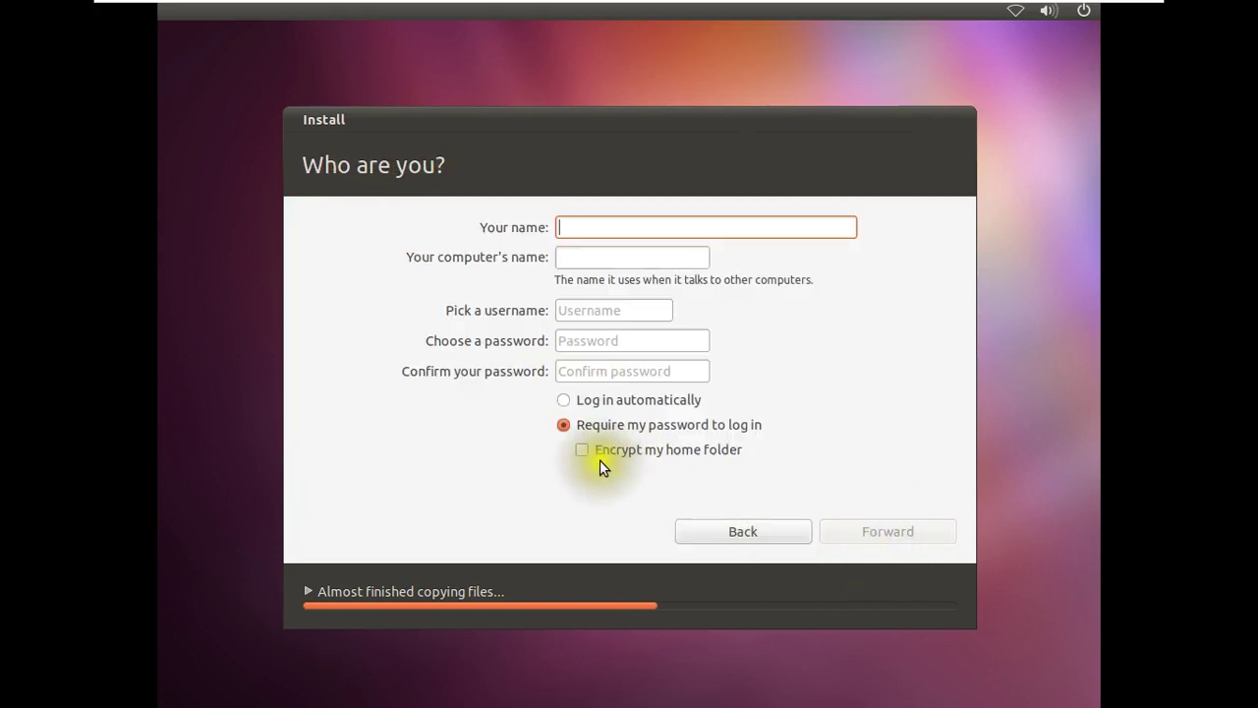
Enter the user's full name and edit the suggested computer name
left_click(599, 228)
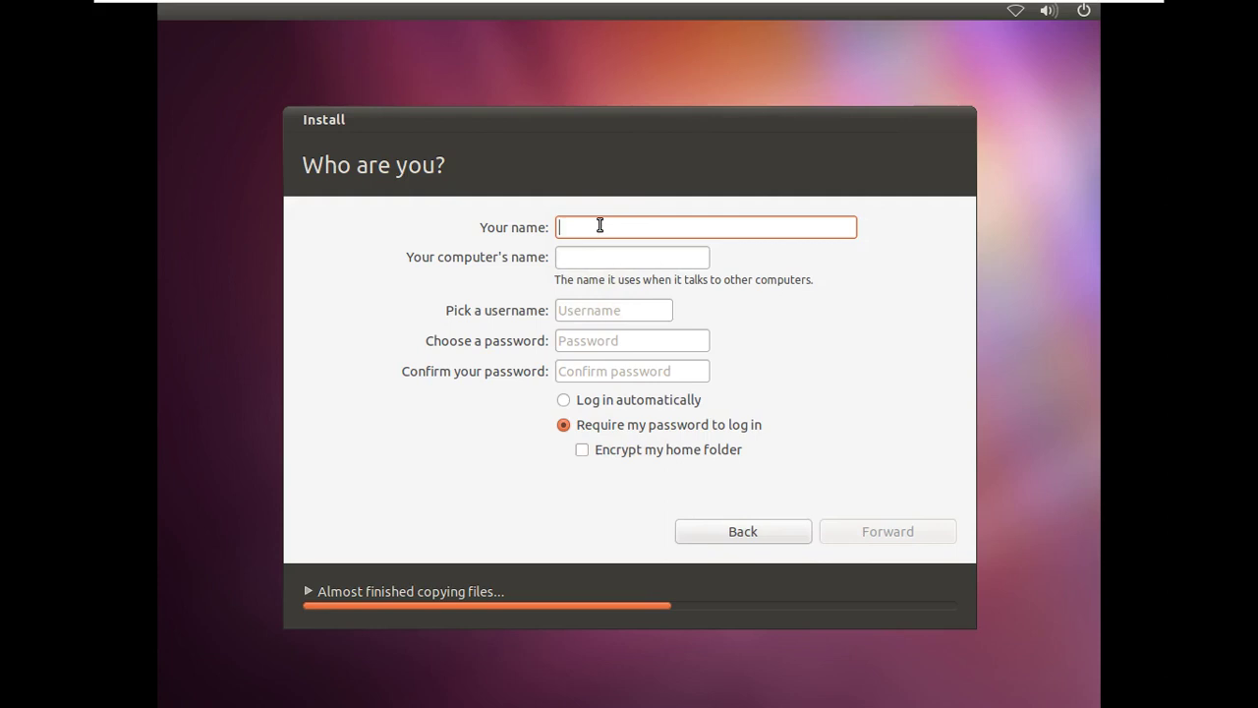
type("Narayan")
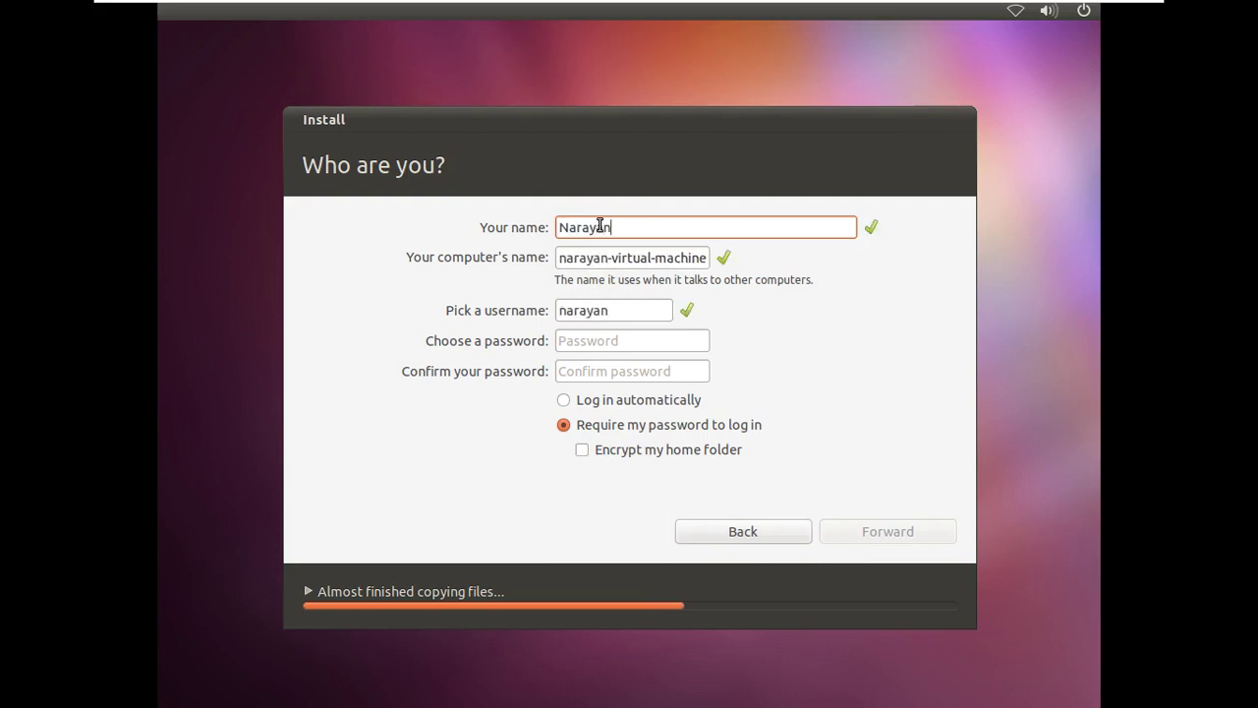
left_click_drag(701, 259, 613, 264)
type("p")
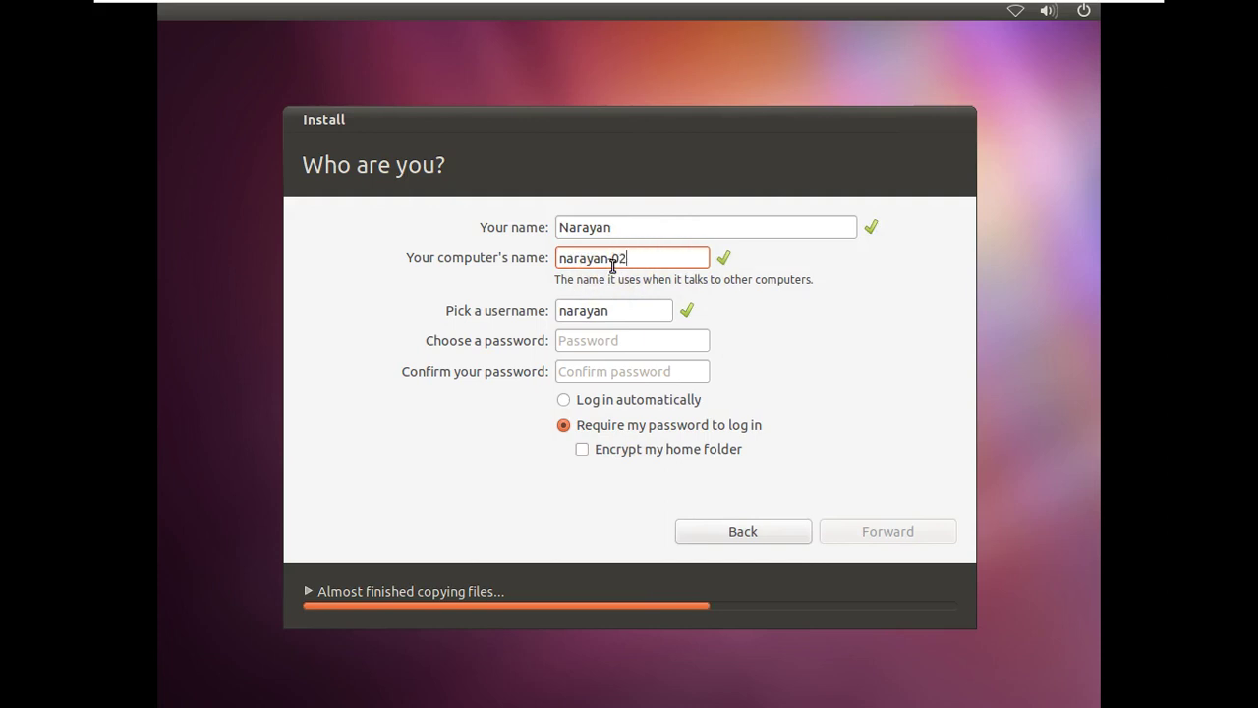
Enter and confirm the account password, submit the details, and advance the installation slideshow
left_click(592, 344)
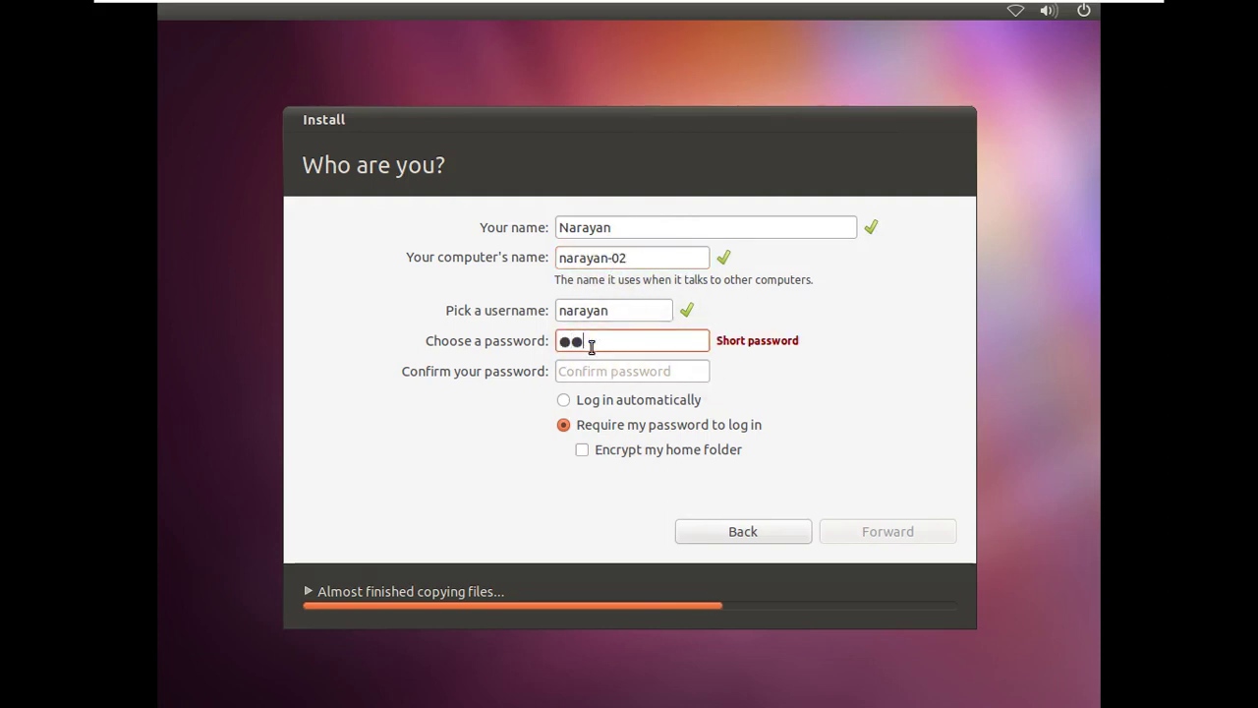
key("Tab")
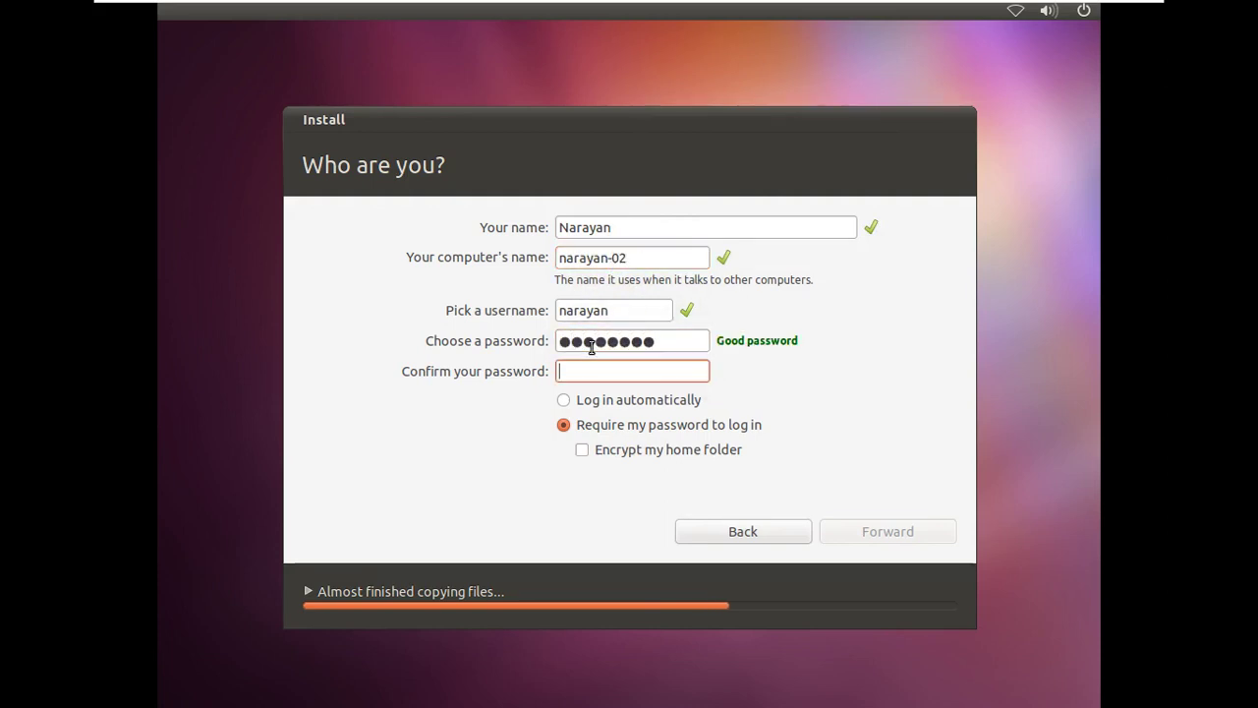
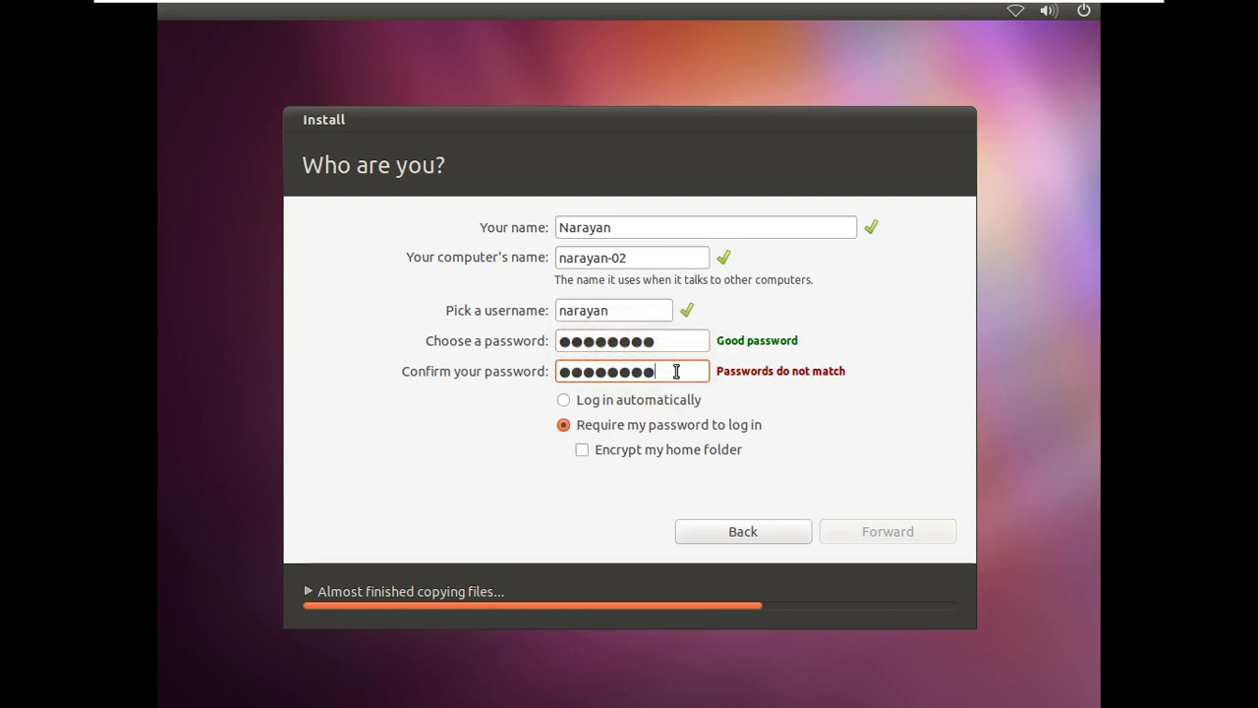
key("BackSpace")
key("BackSpace")
key("BackSpace")
key("BackSpace")
key("BackSpace")
key("BackSpace")
key("BackSpace")
key("BackSpace")
key("BackSpace")
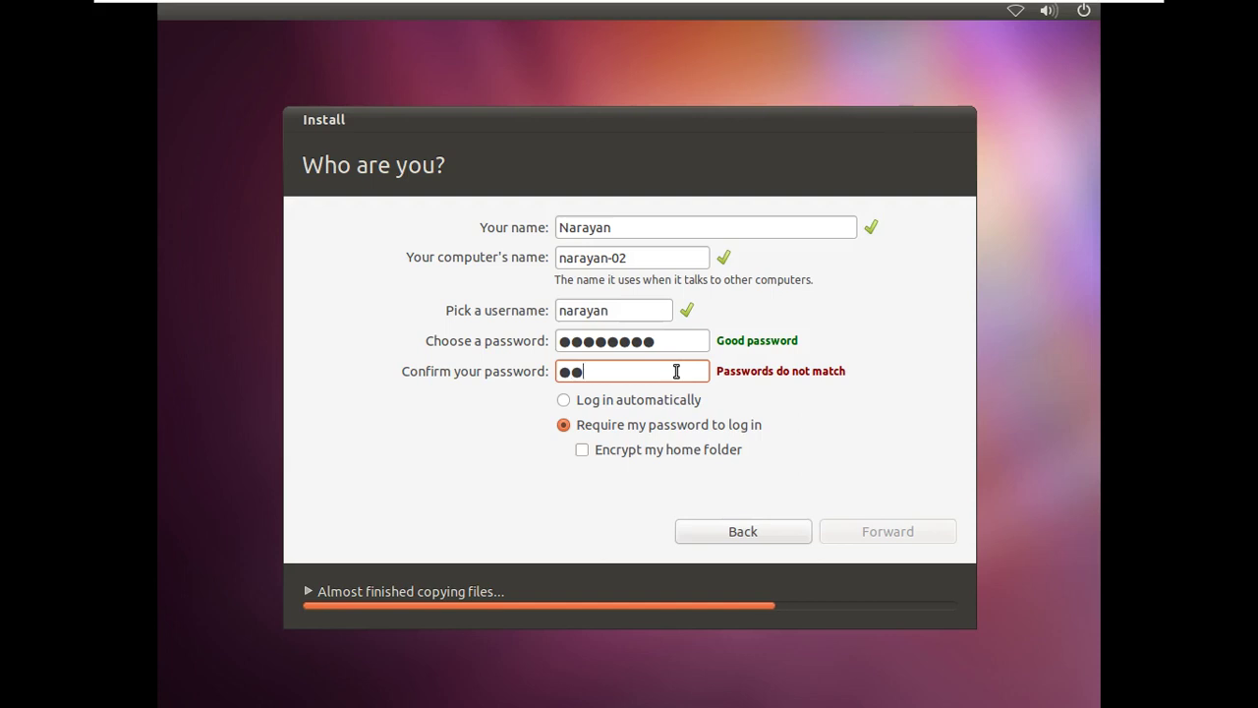
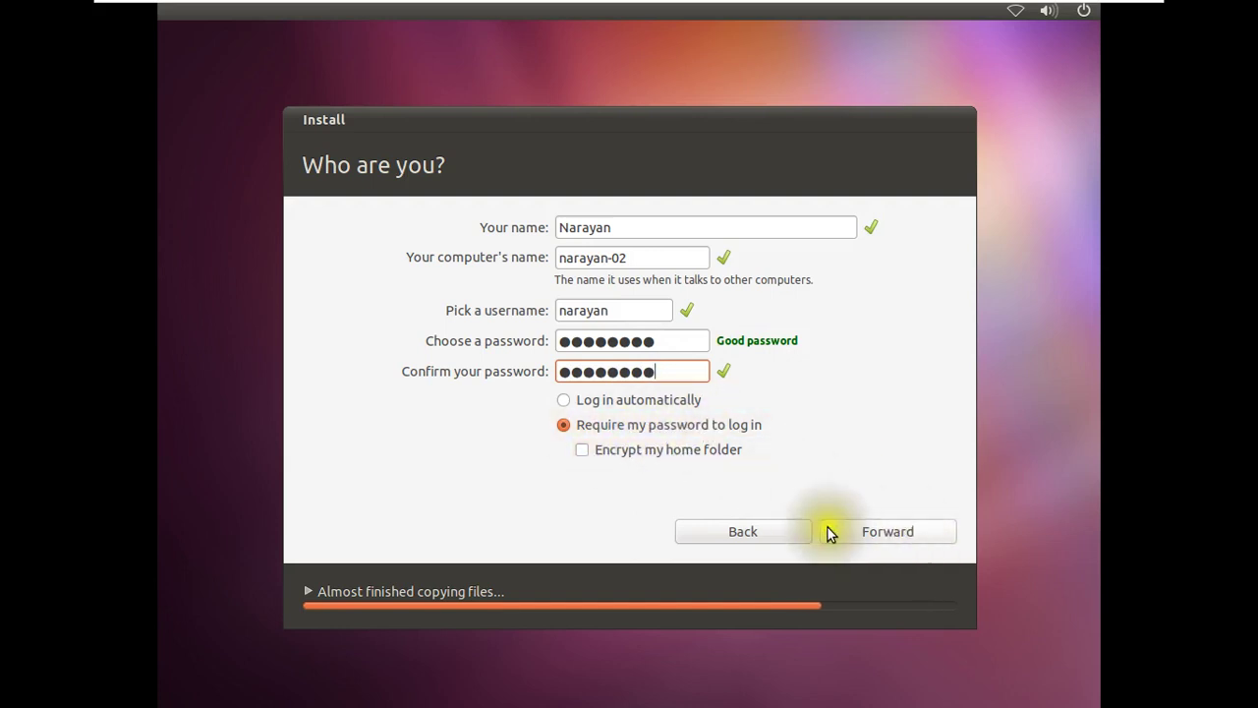
left_click(906, 535)
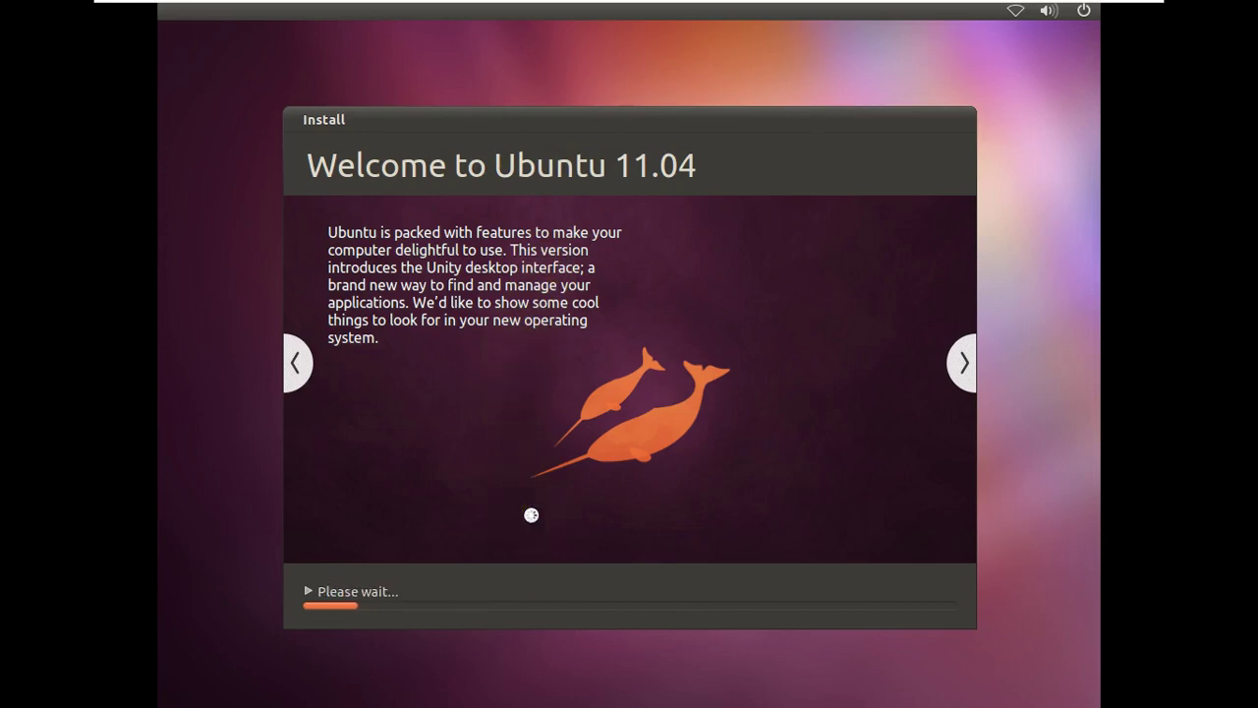
left_click(963, 366)
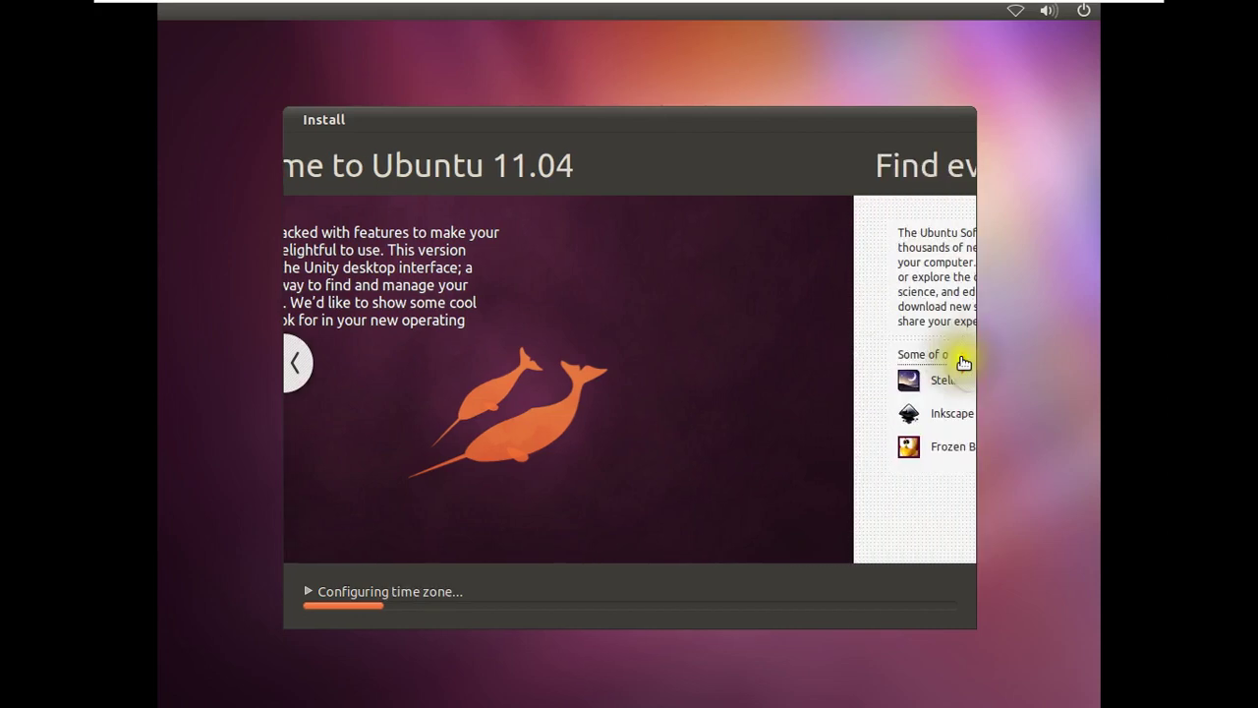
left_click(875, 13)
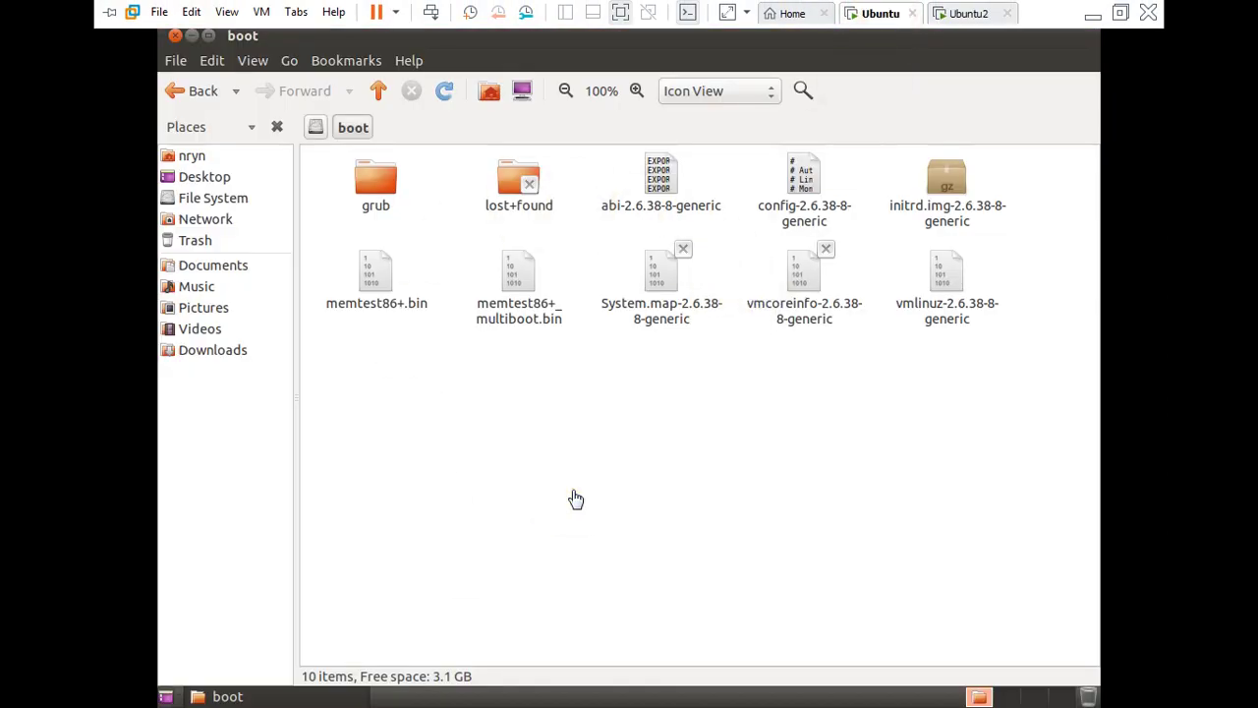
Go up from boot to the root File System, then back to the home folder
left_click(378, 91)
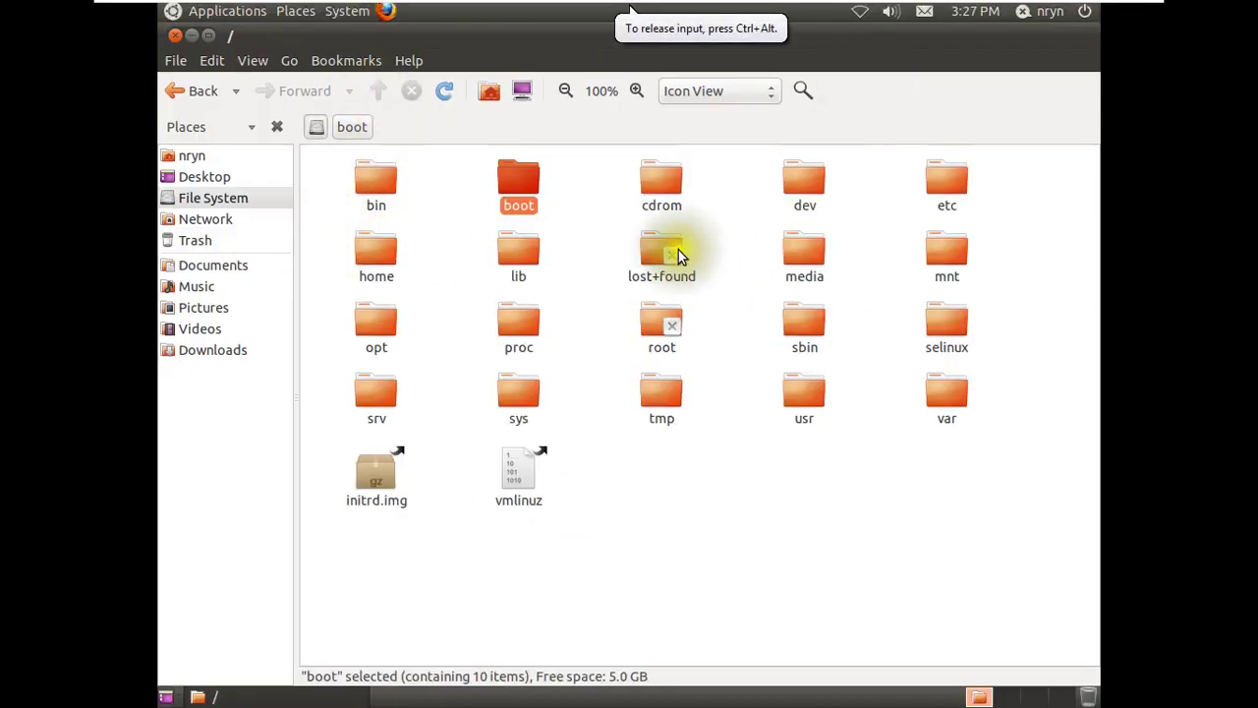
left_click(207, 200)
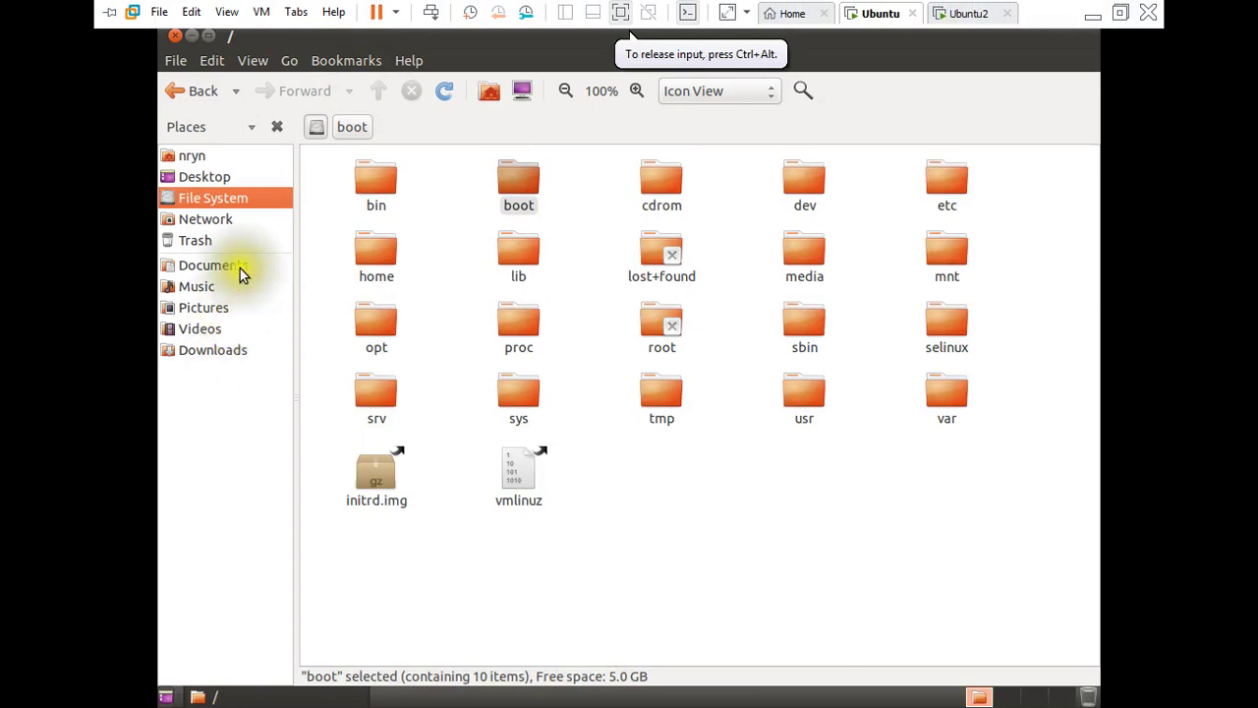
left_click(173, 94)
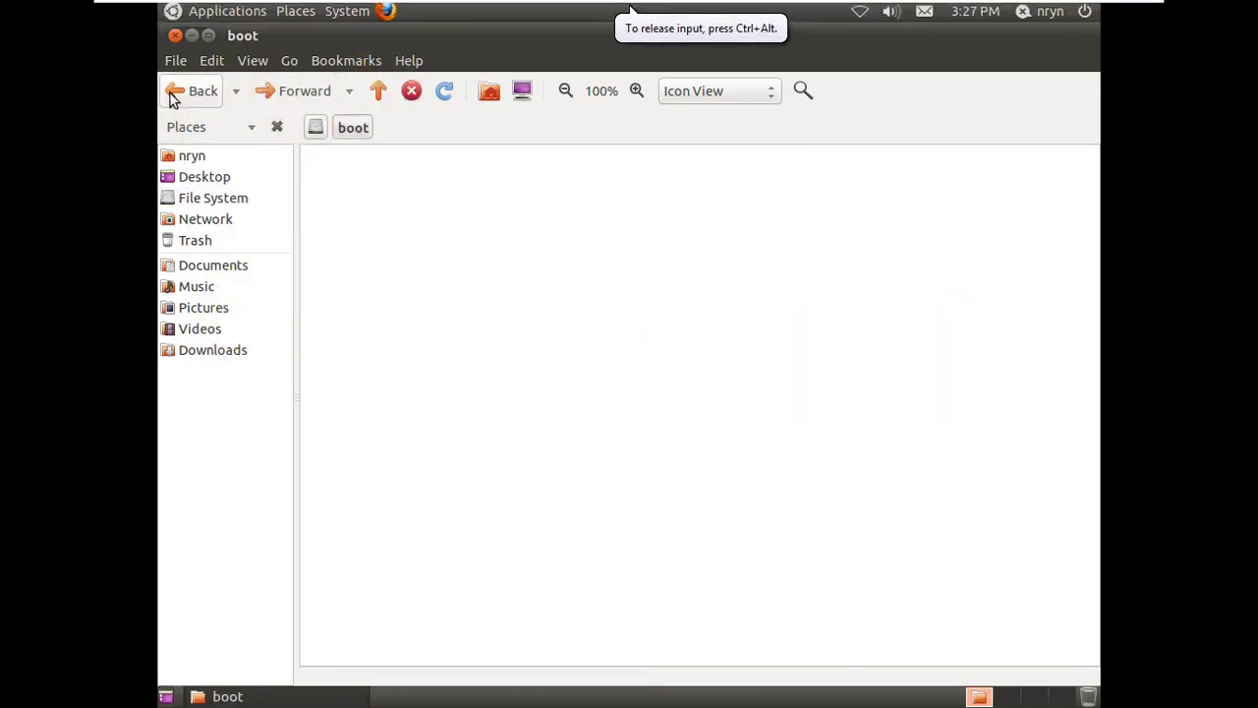
left_click(173, 94)
left_click(173, 94)
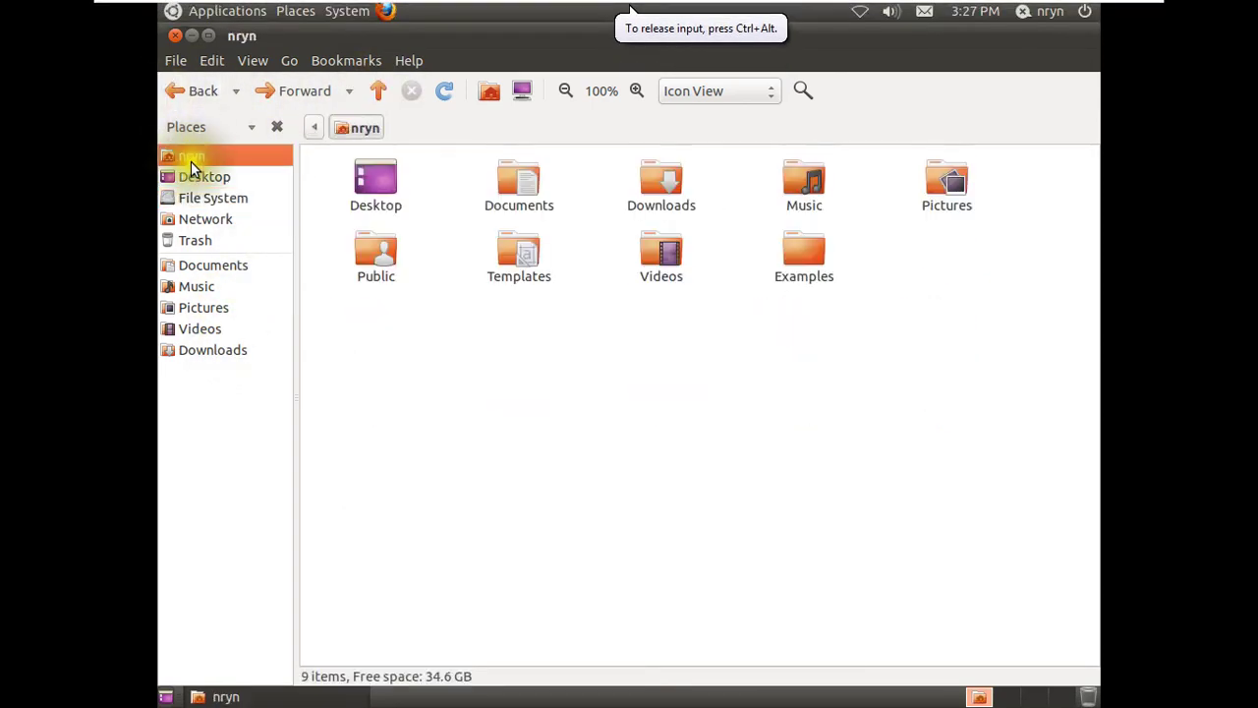
Close the home folder window and bring up the host Windows start menu
left_click(173, 35)
left_click(300, 14)
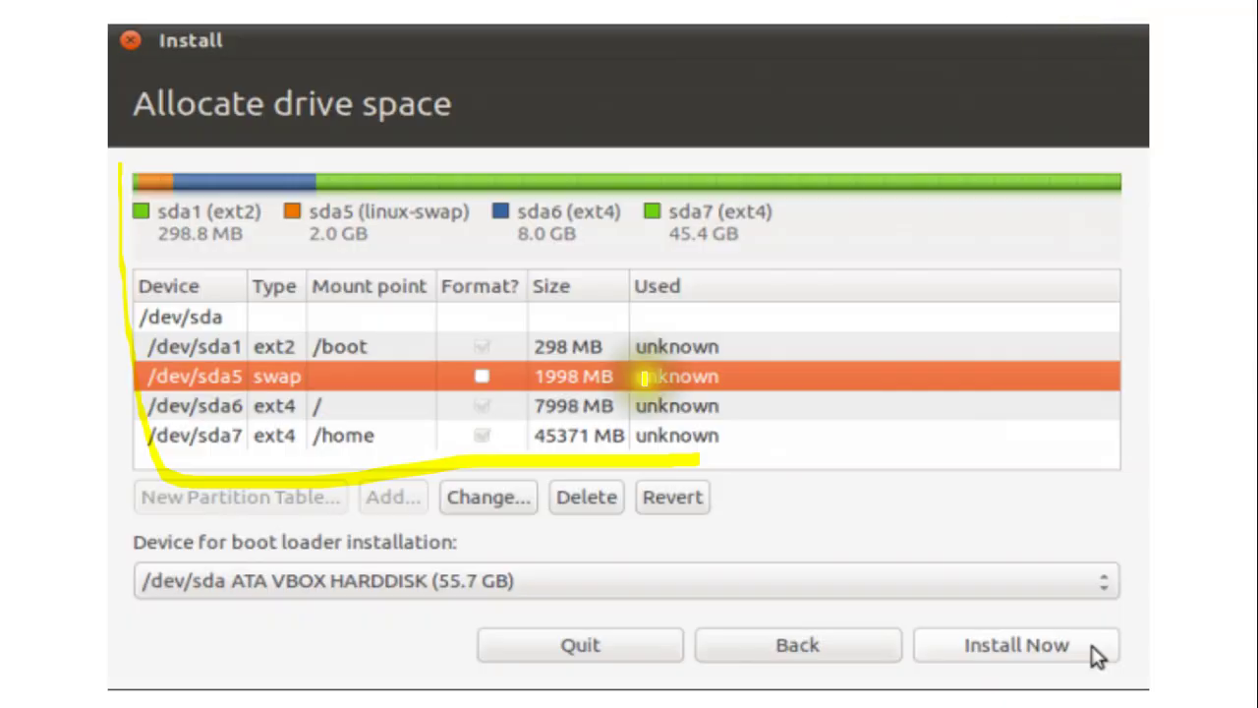
key("super")
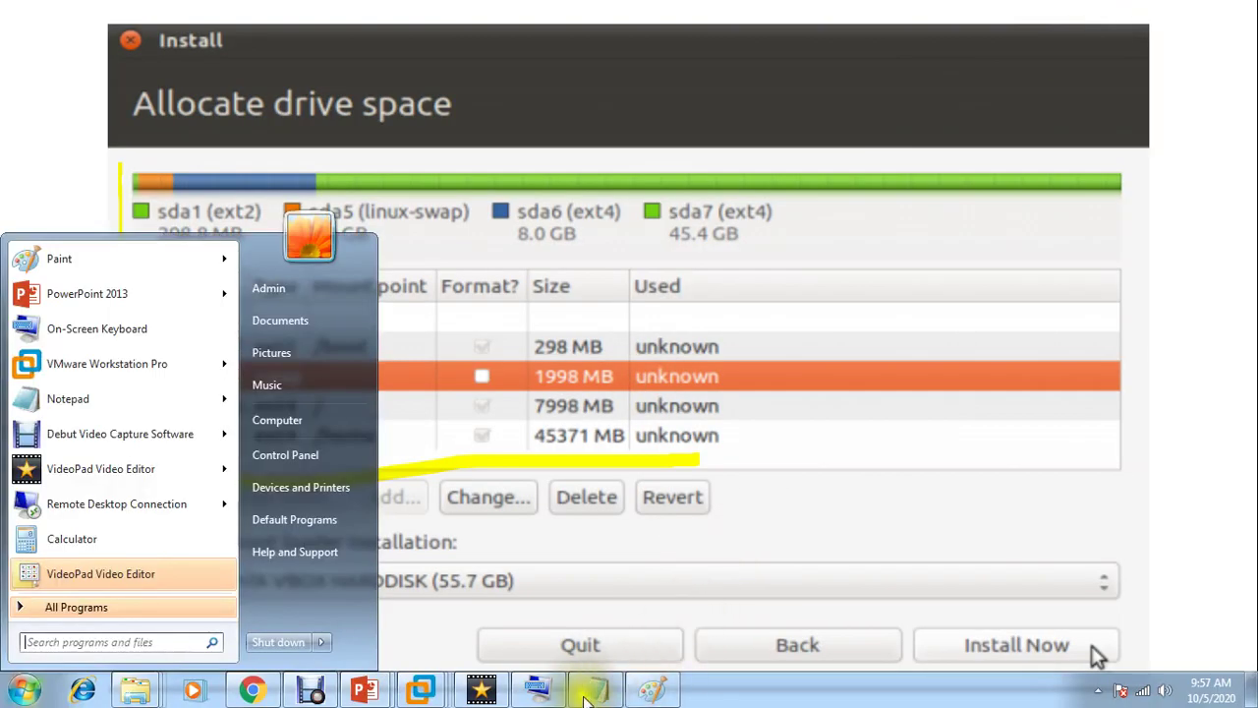
Switch to the Ubuntu2 VM and let the slideshow run until installation completes
left_click(421, 691)
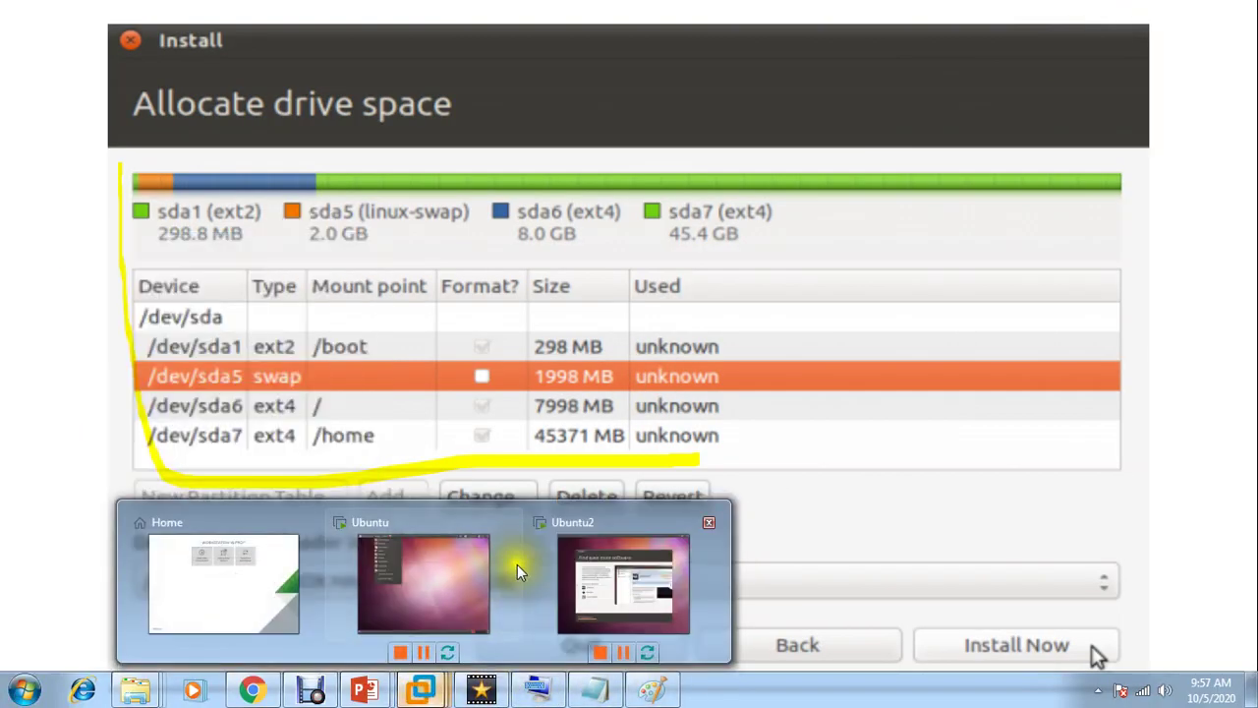
left_click(589, 575)
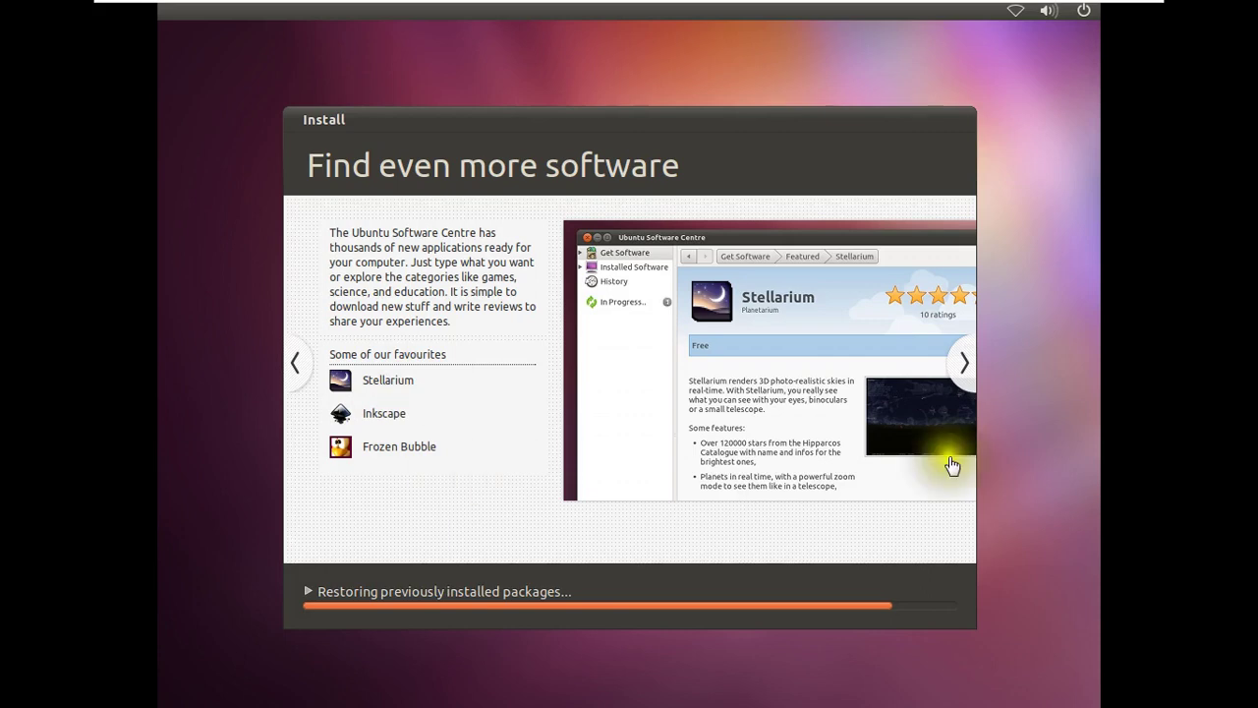
left_click(962, 363)
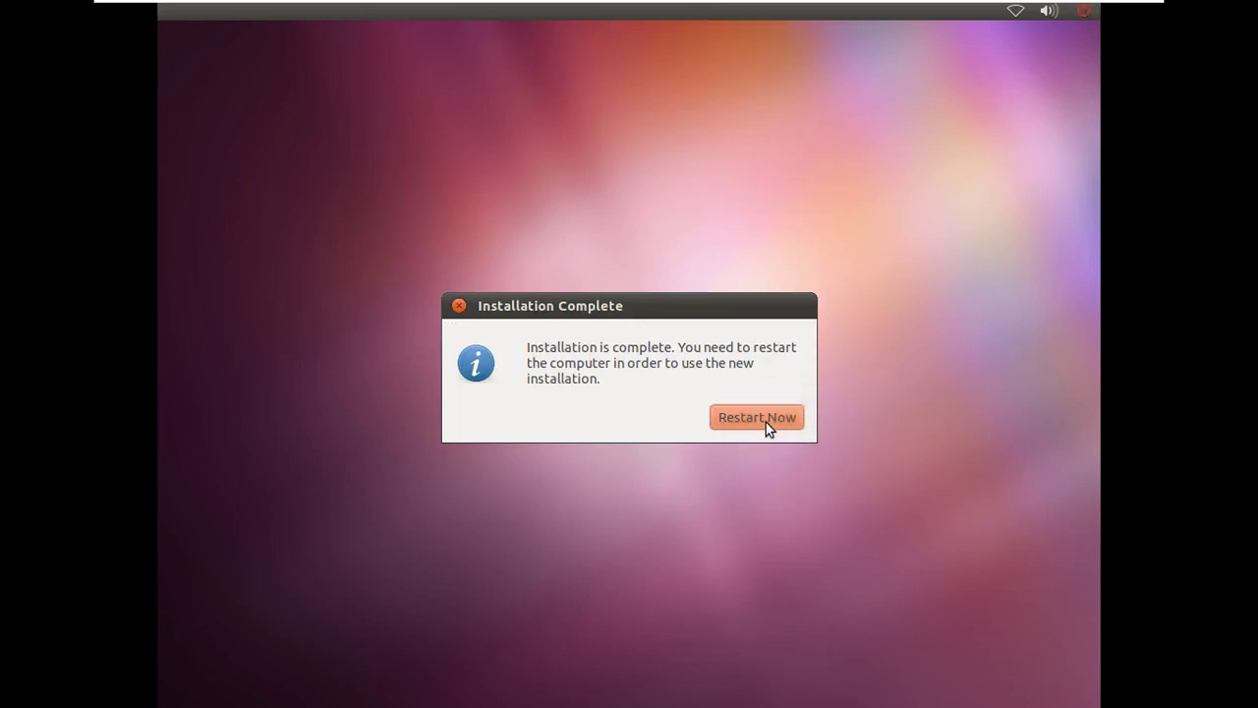
Restart the Ubuntu2 VM to finish installation, then switch to the first Ubuntu VM
left_click(766, 422)
mouse_move(820, 9)
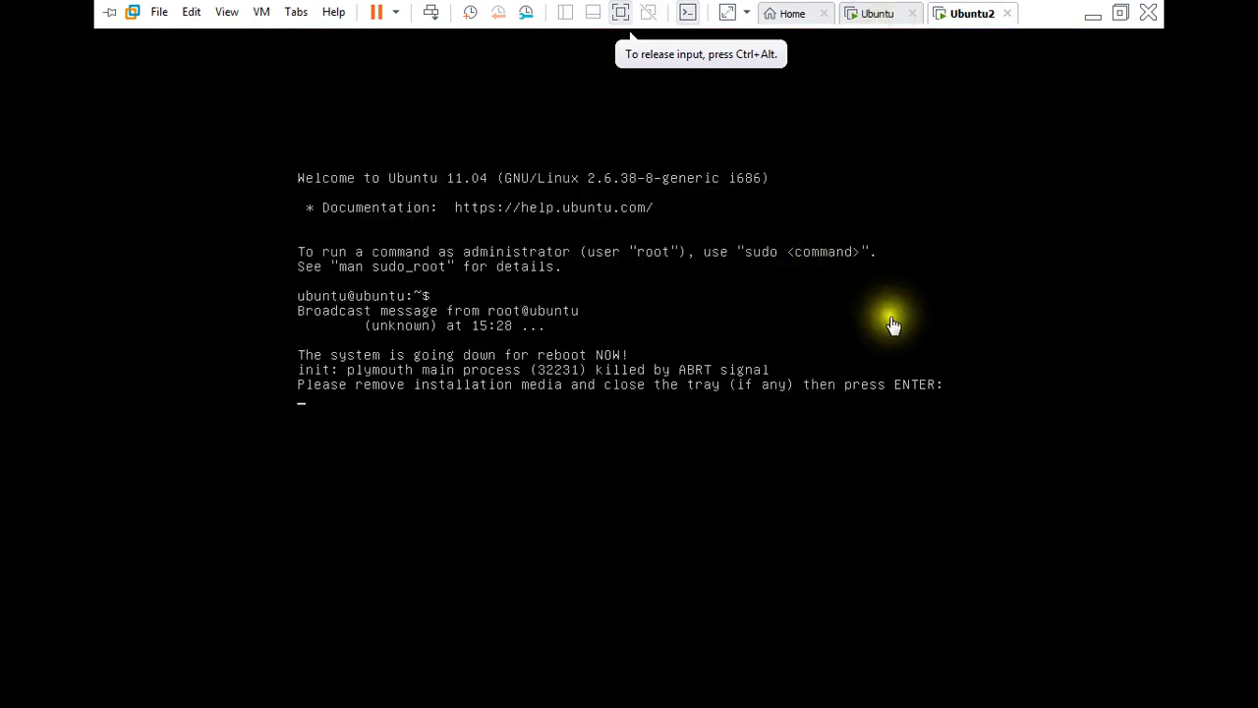
mouse_move(918, 2)
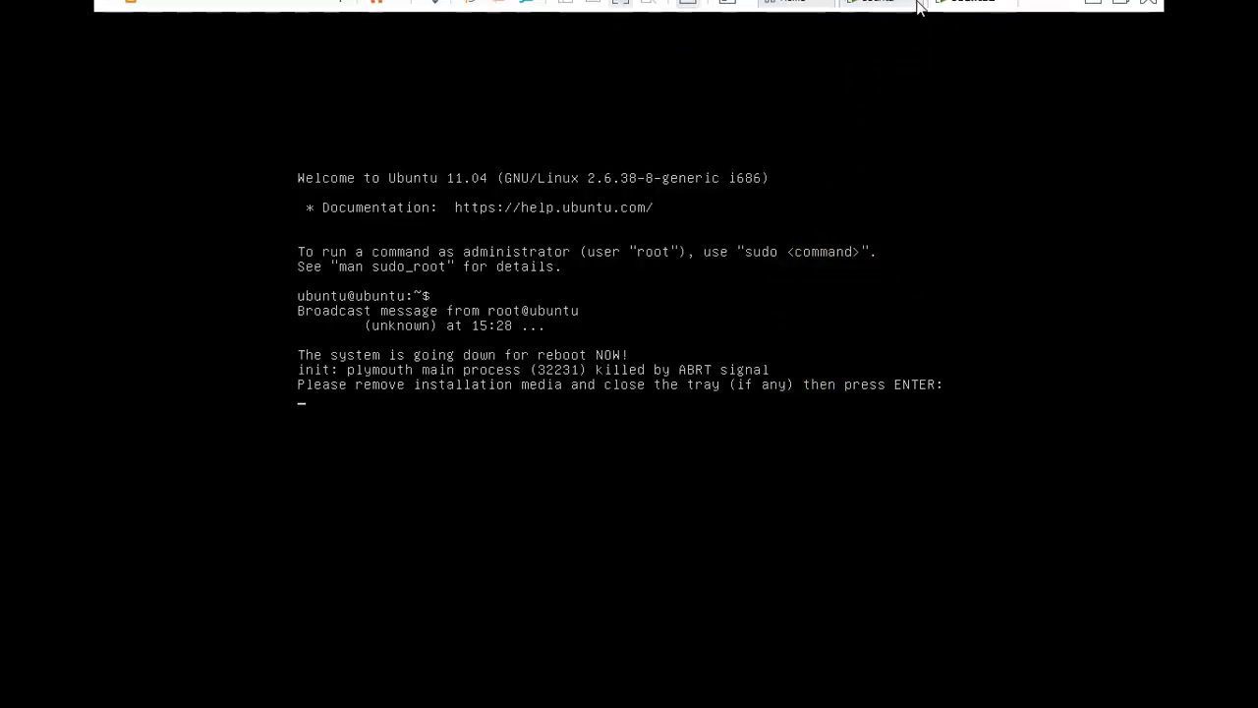
left_click(877, 20)
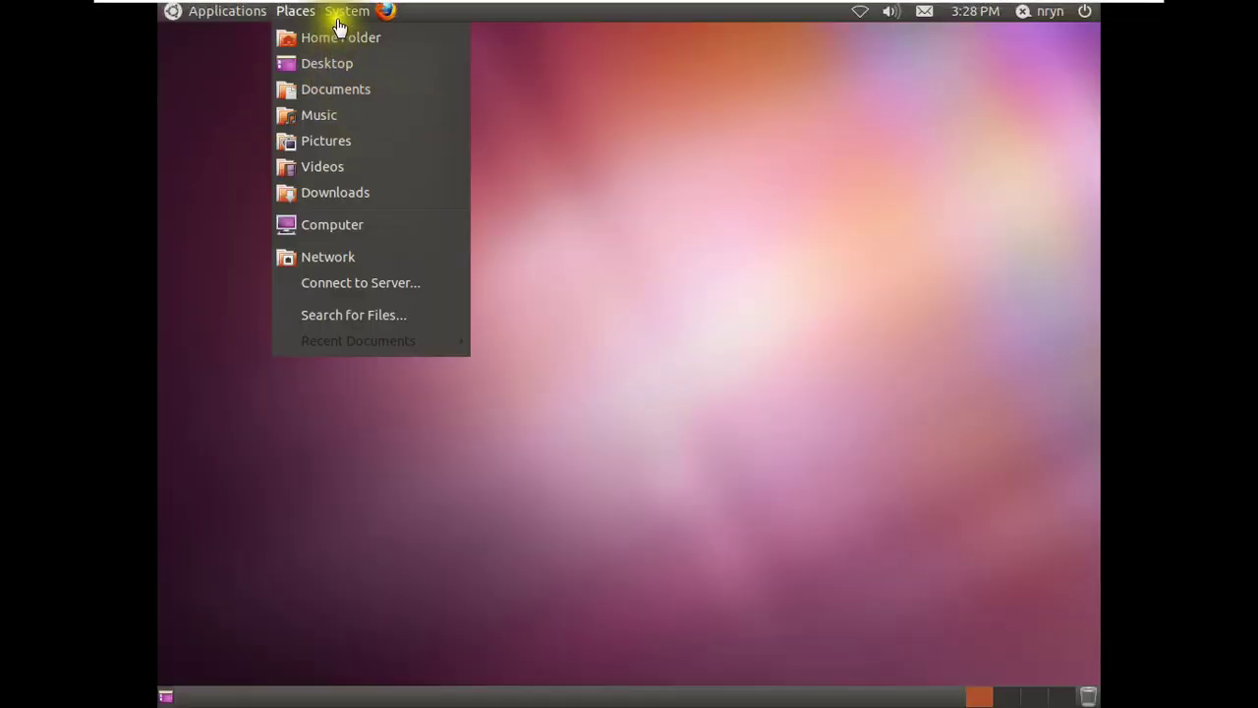
Look through the first VM's Applications menus, then return to the Ubuntu2 console
left_click(210, 14)
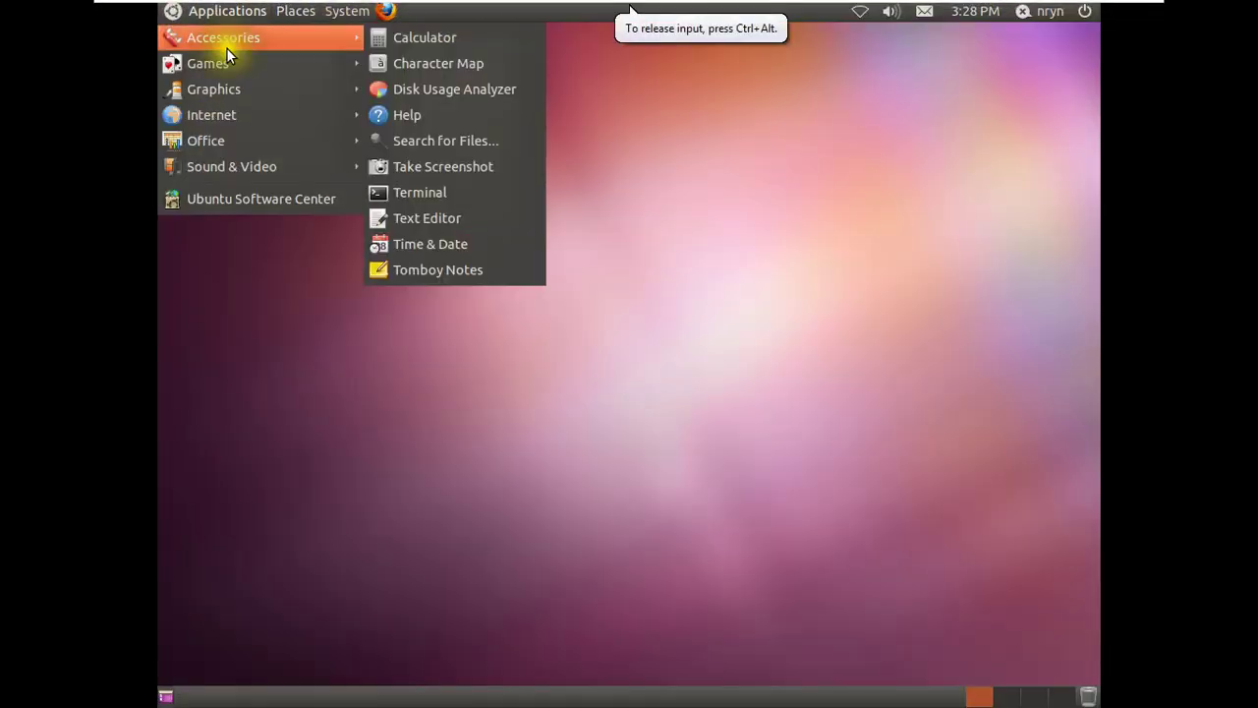
mouse_move(240, 98)
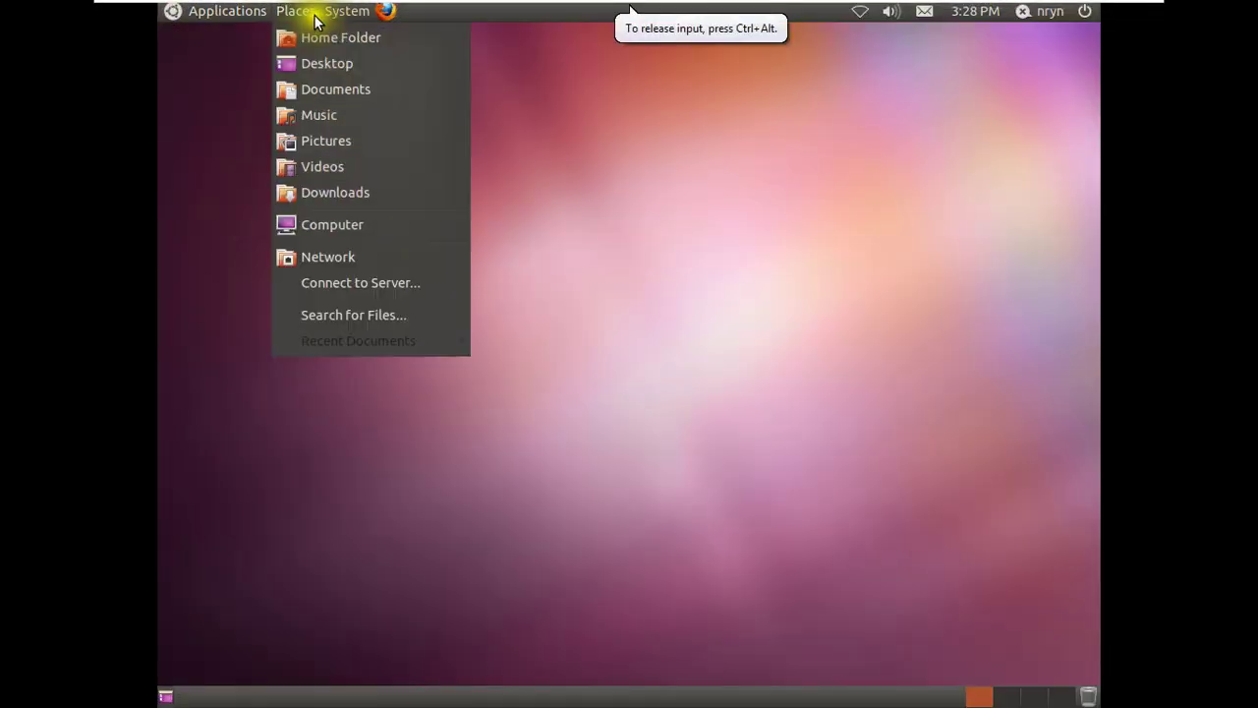
mouse_move(332, 13)
mouse_move(388, 30)
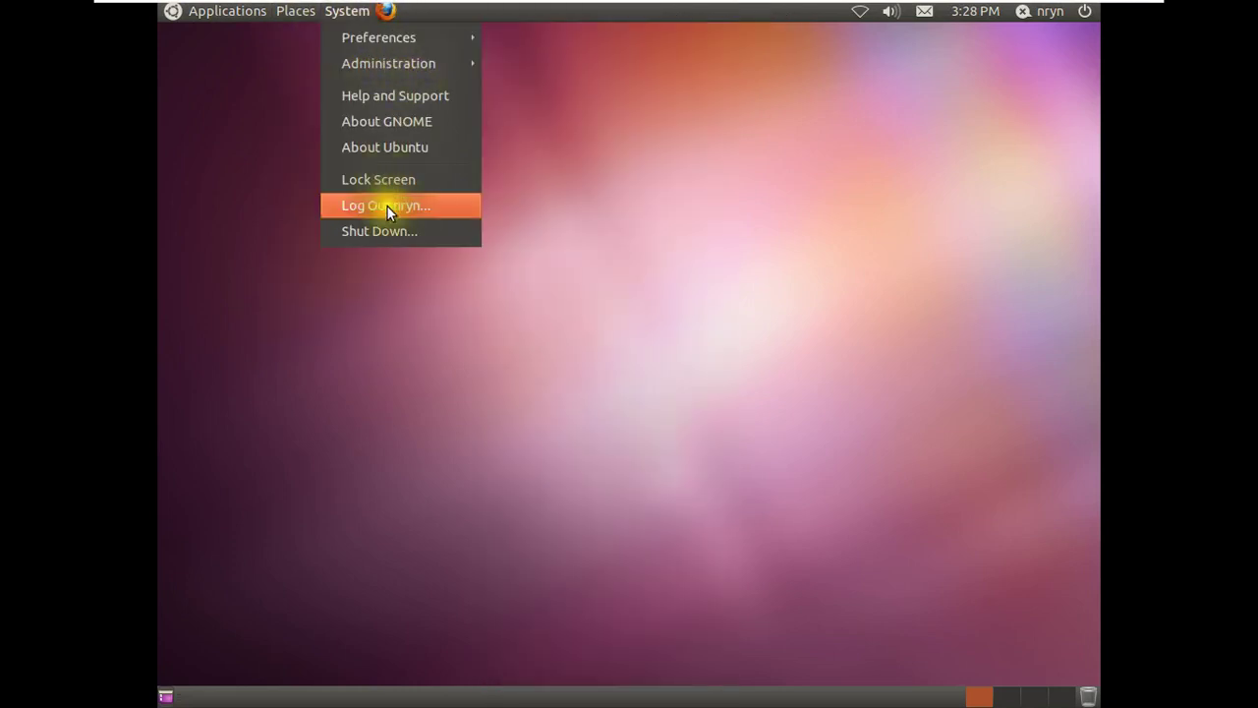
mouse_move(936, 8)
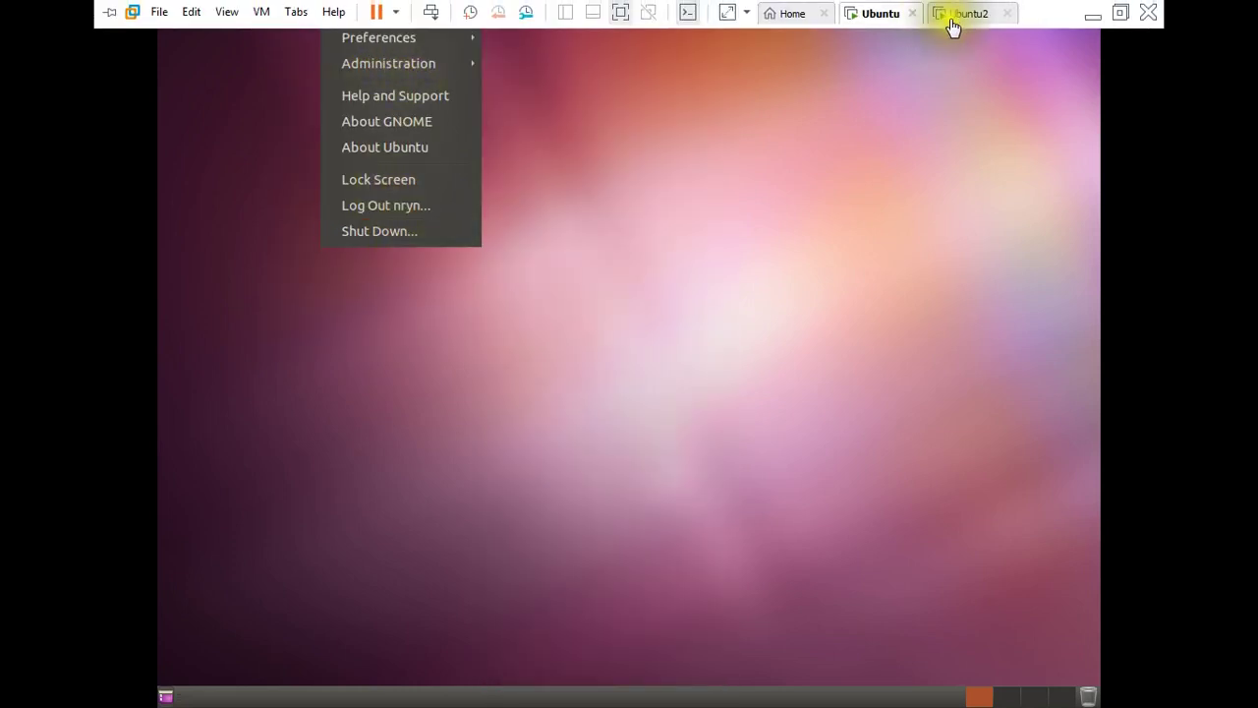
left_click(966, 21)
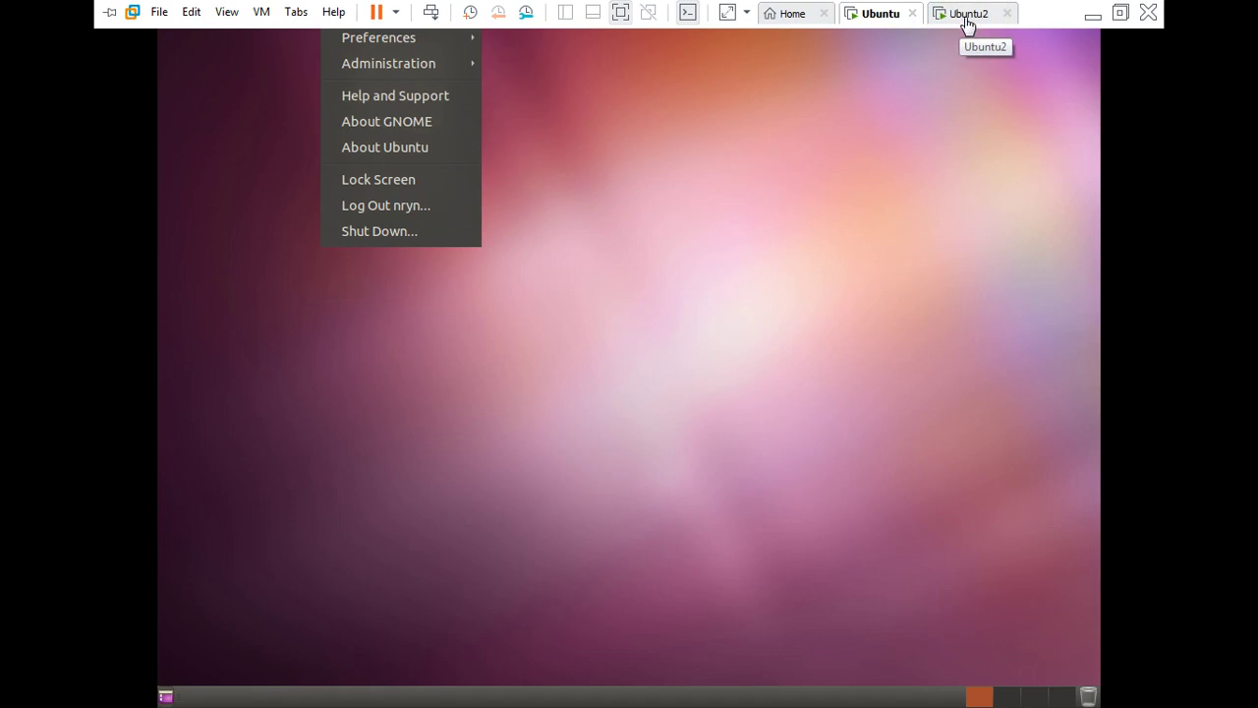
left_click(831, 335)
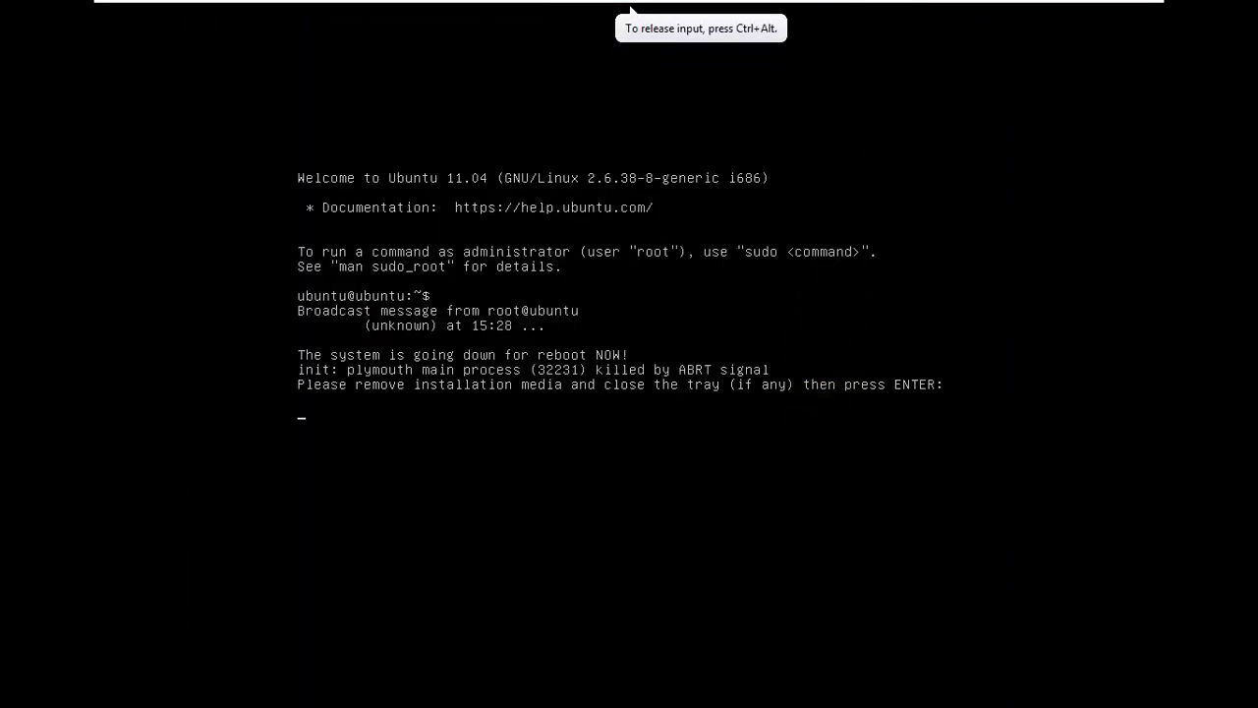
Reboot the VM, log in as the new user with the password, and close the Unity warning
key("Return")
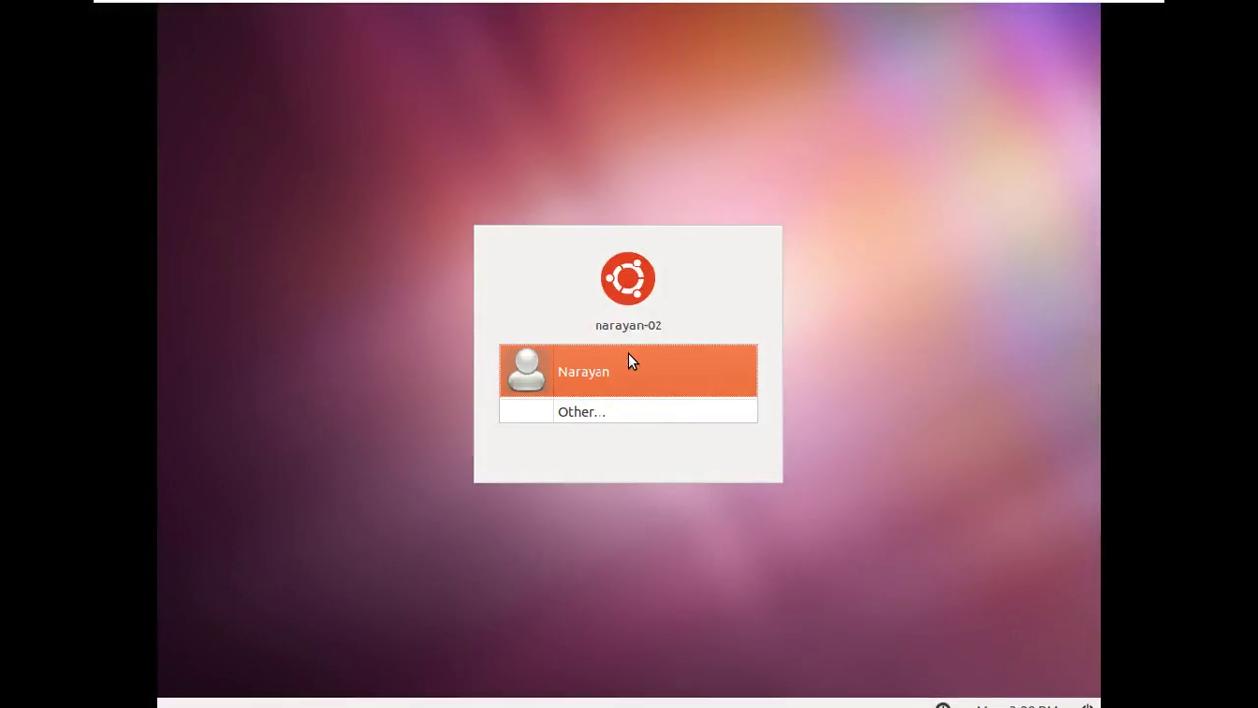
left_click(613, 366)
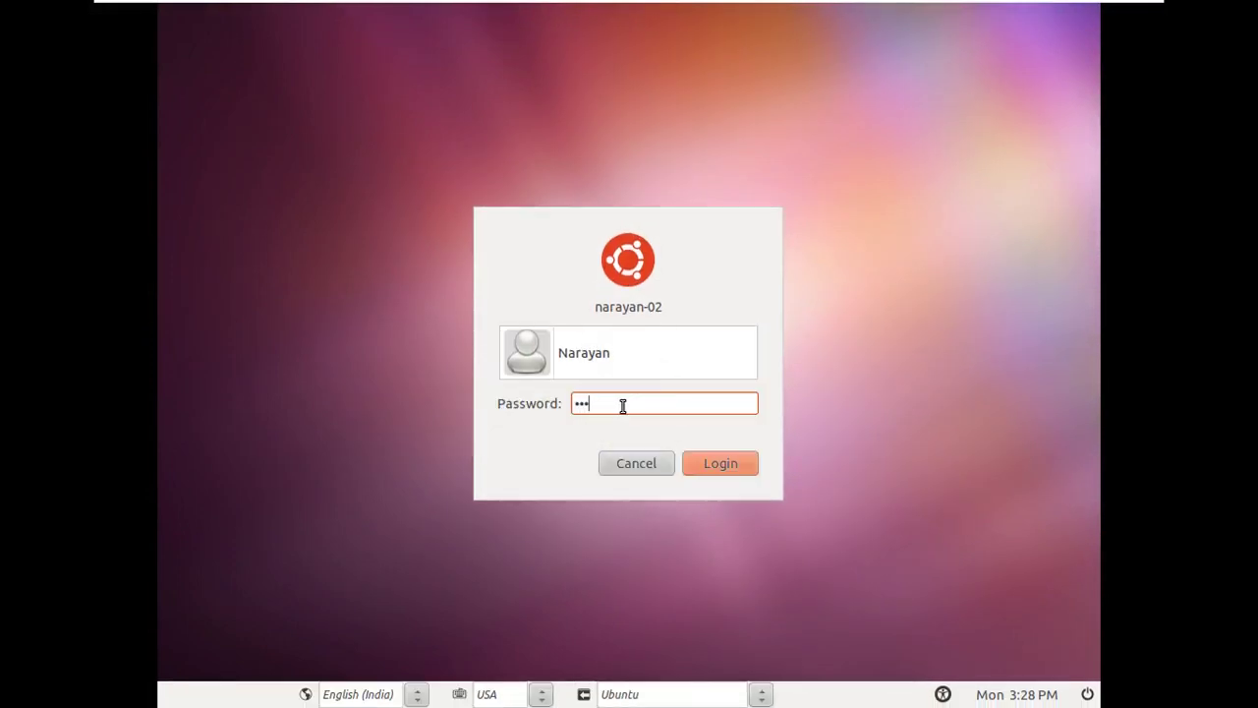
key("Return")
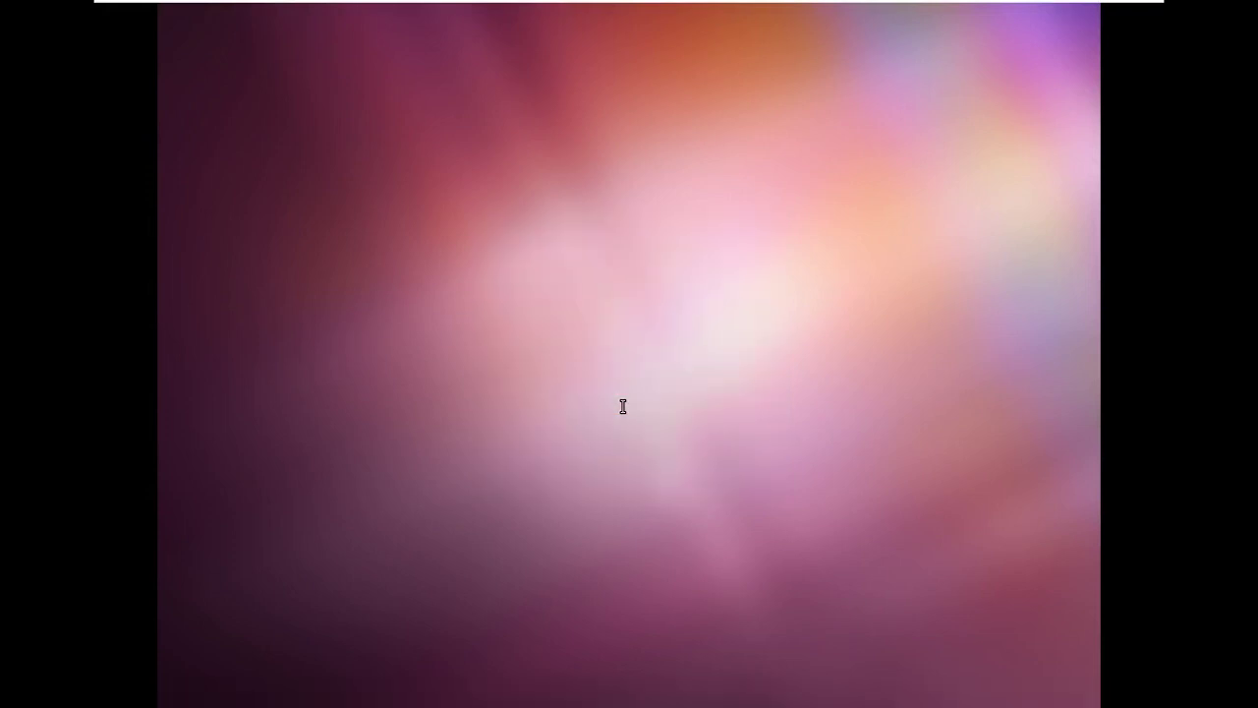
left_click(792, 378)
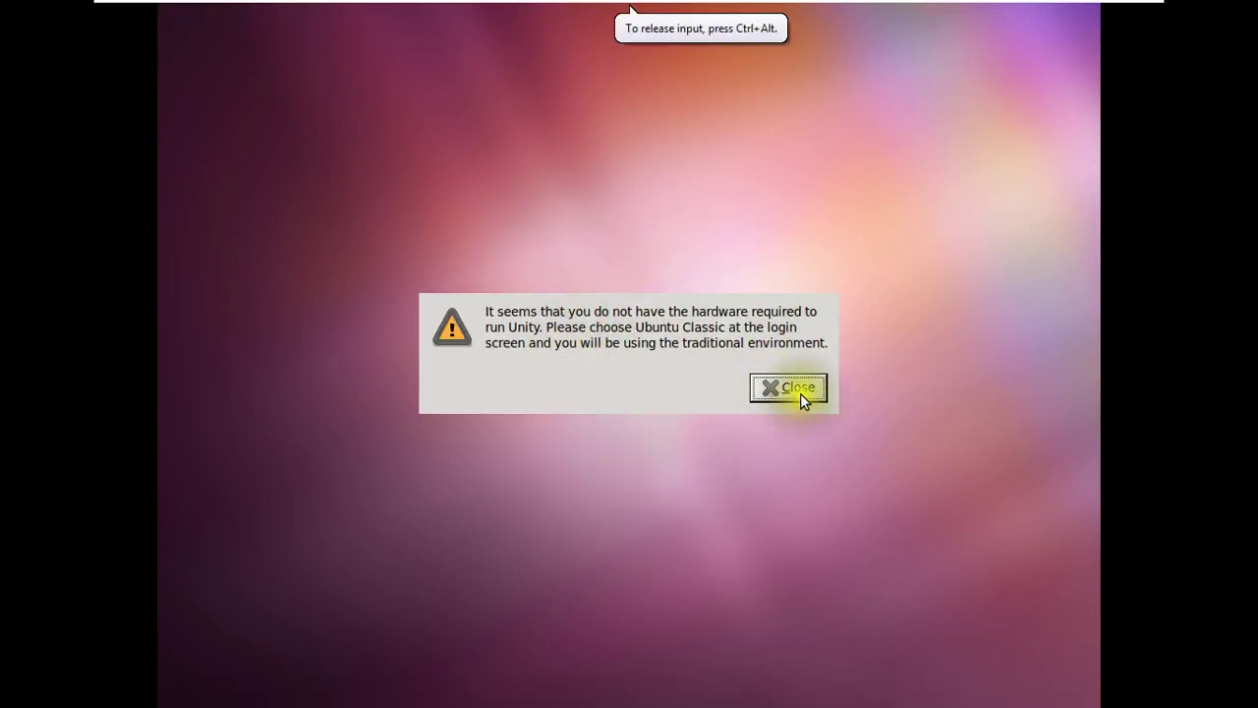
left_click(800, 390)
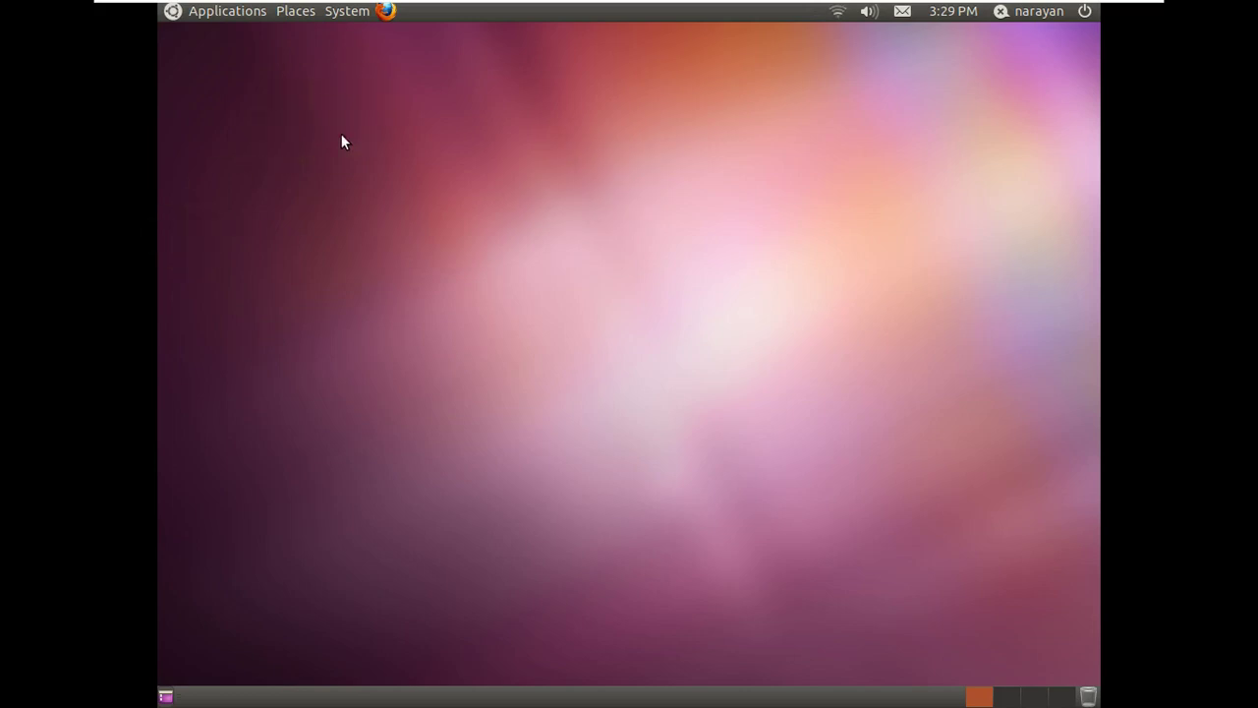
Open the File System root via Places > Computer and maximize the window
left_click(291, 17)
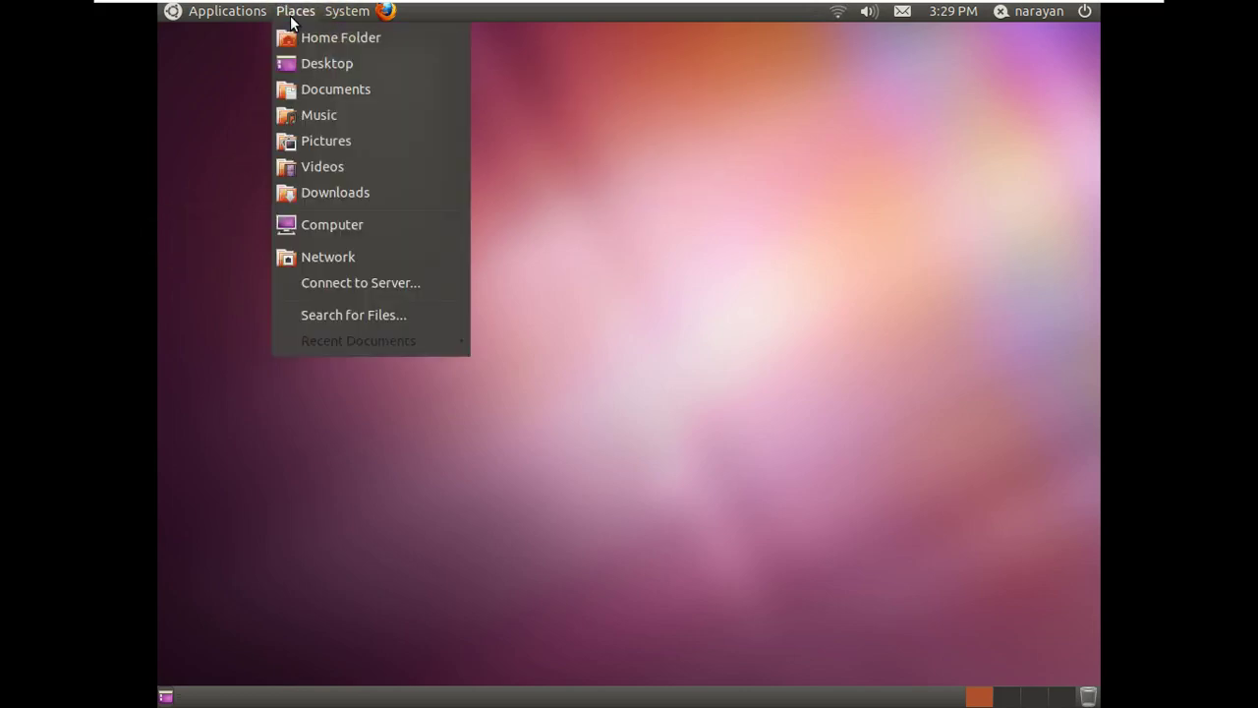
left_click(334, 225)
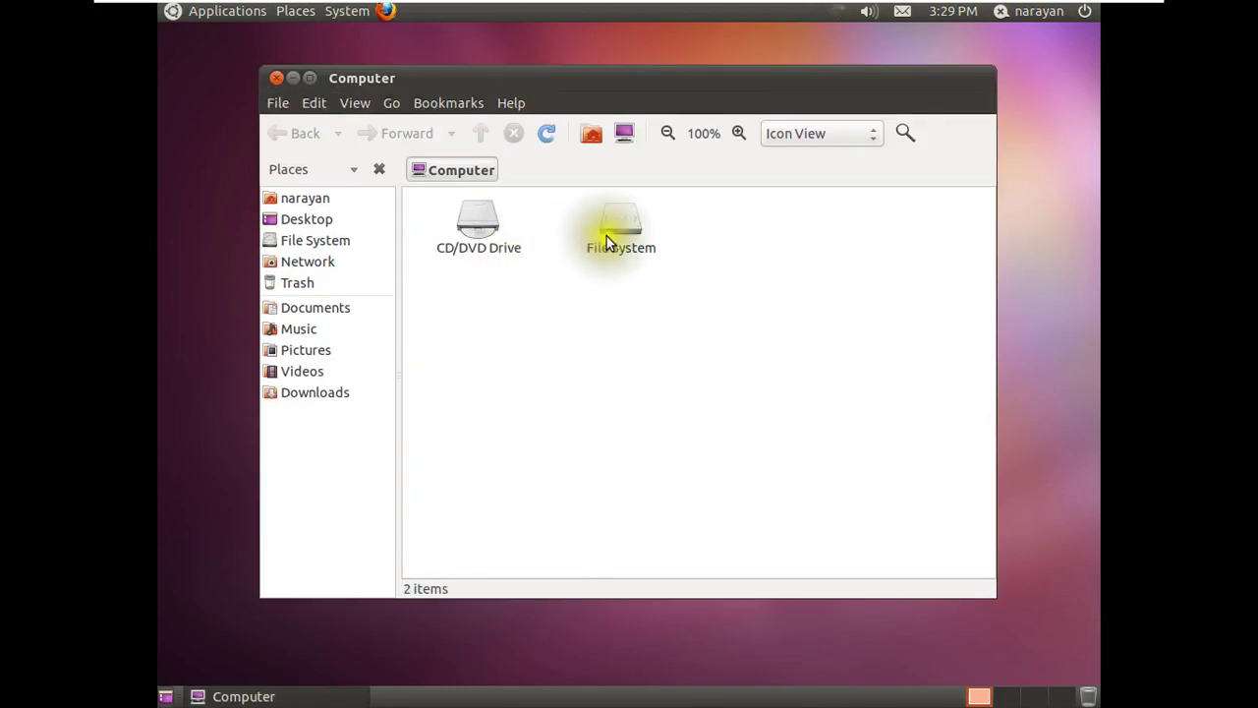
double_click(606, 236)
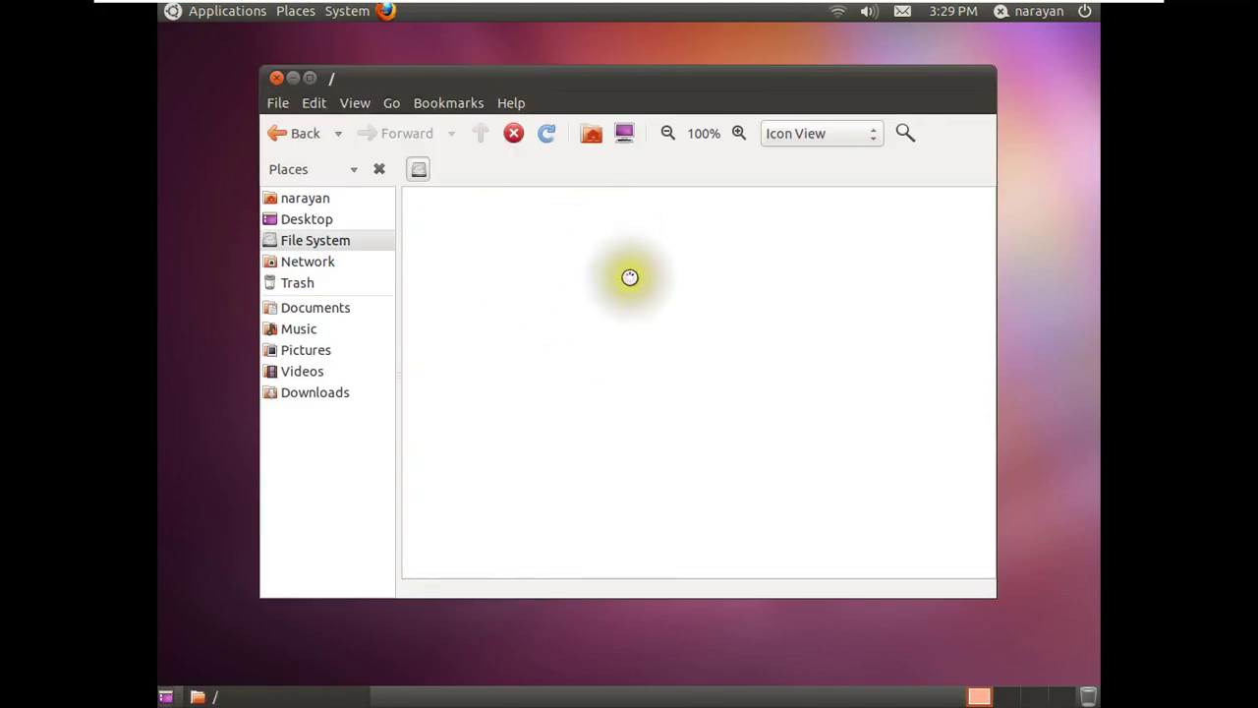
left_click(310, 79)
Browse into the bin and boot folders, returning to root, then switch to the first Ubuntu VM
double_click(376, 189)
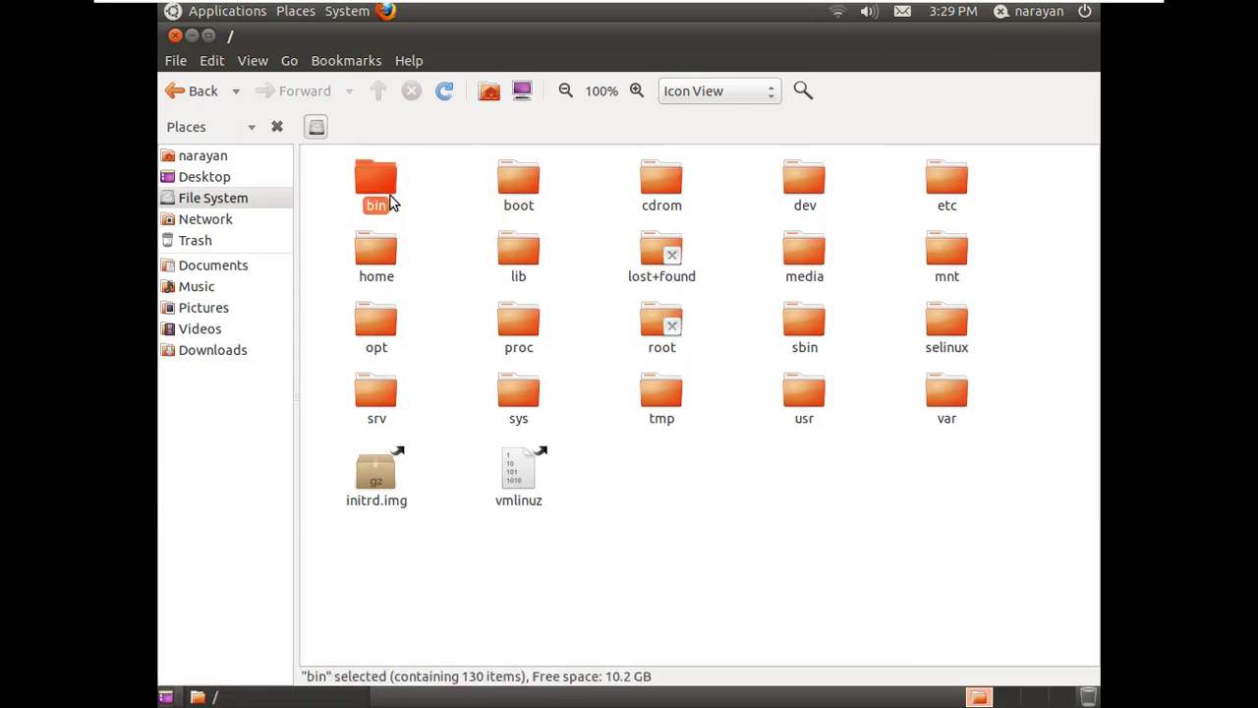
key("BackSpace")
double_click(517, 201)
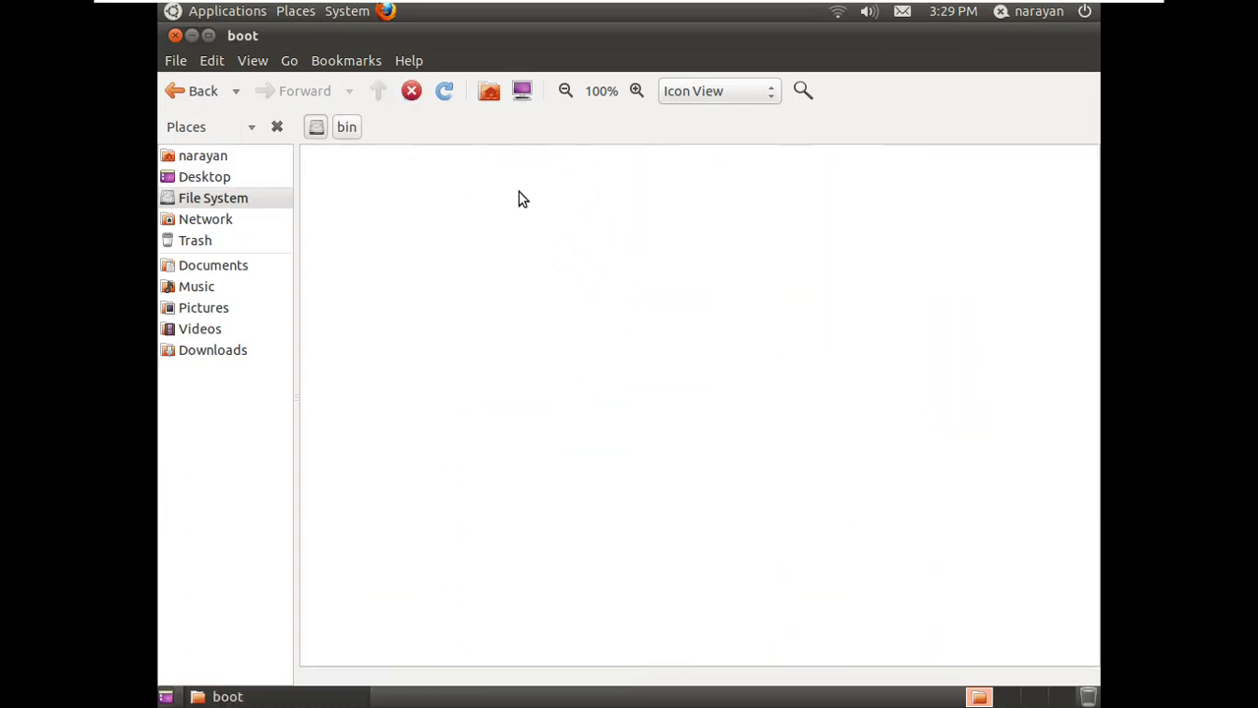
key("BackSpace")
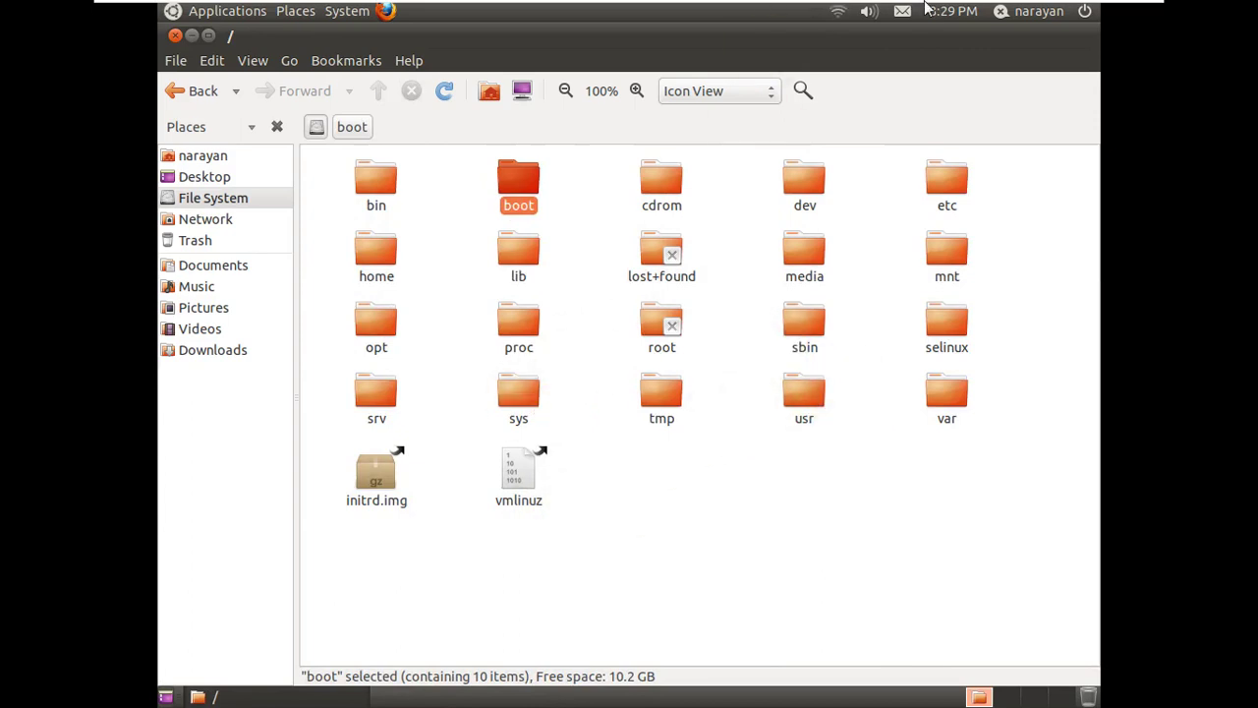
mouse_move(939, 7)
left_click(877, 13)
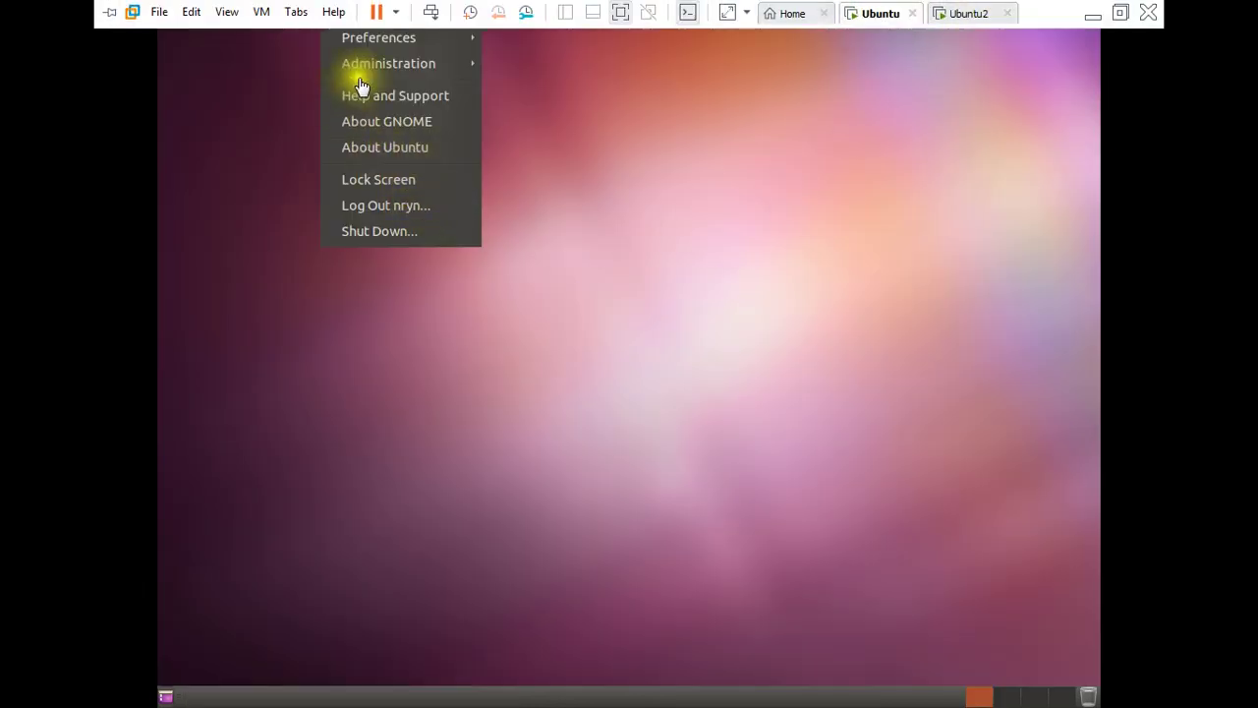
In the first Ubuntu VM, open Places > Computer > File System to view its root folder
left_click(545, 284)
left_click(559, 390)
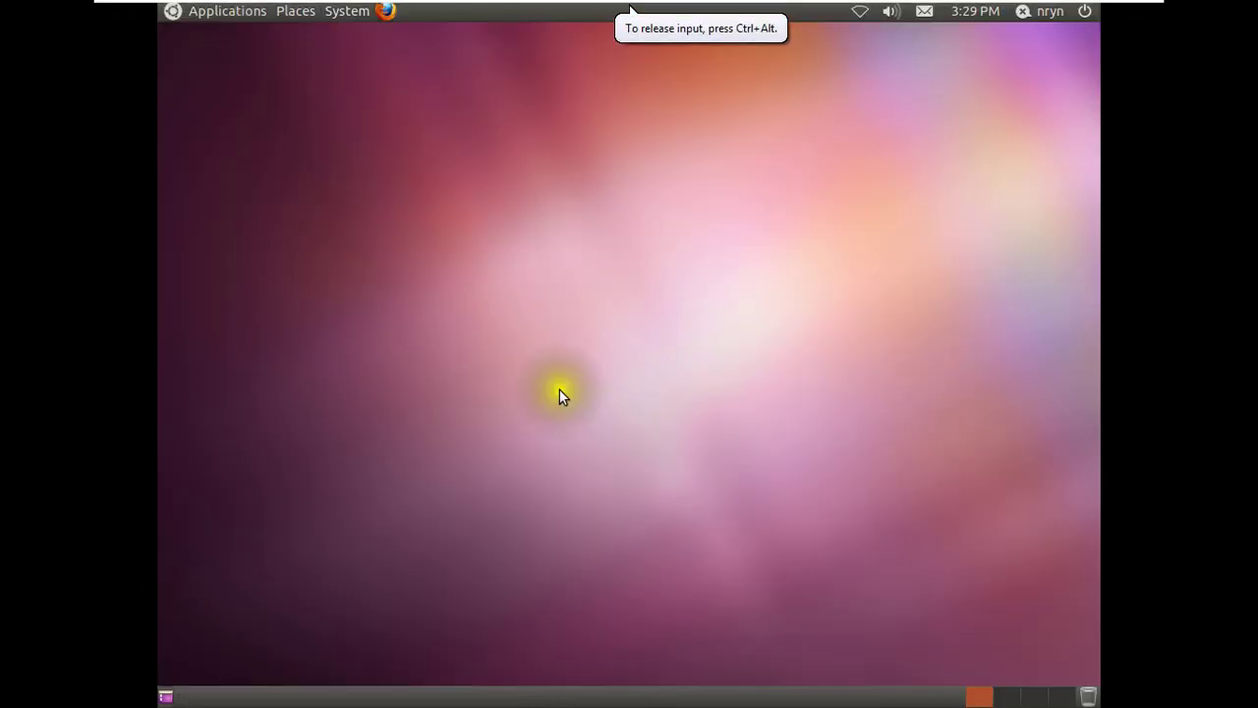
left_click(306, 8)
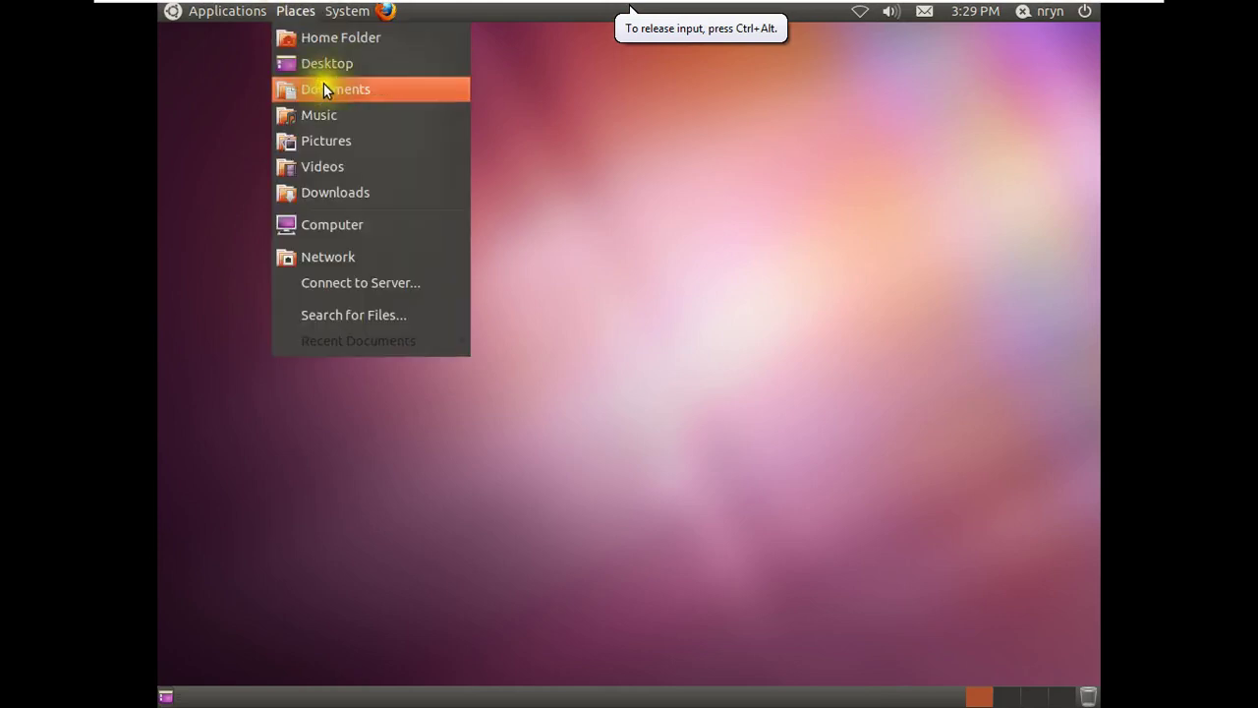
left_click(359, 224)
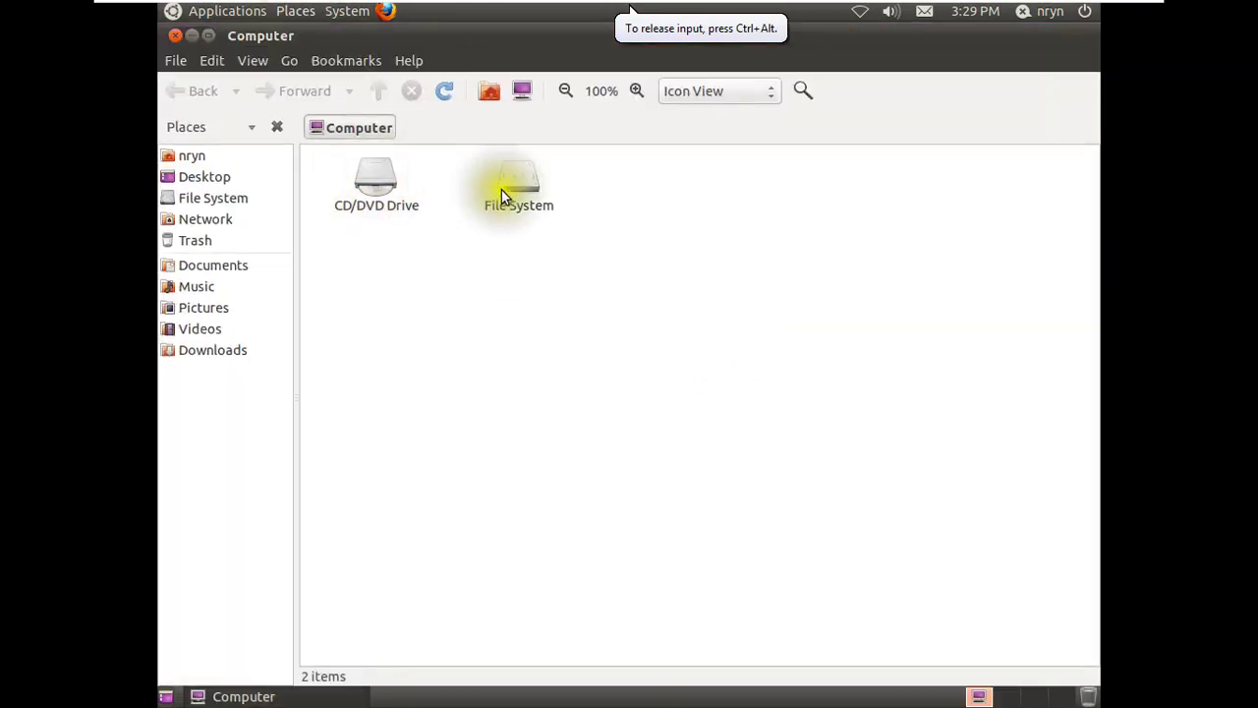
double_click(506, 192)
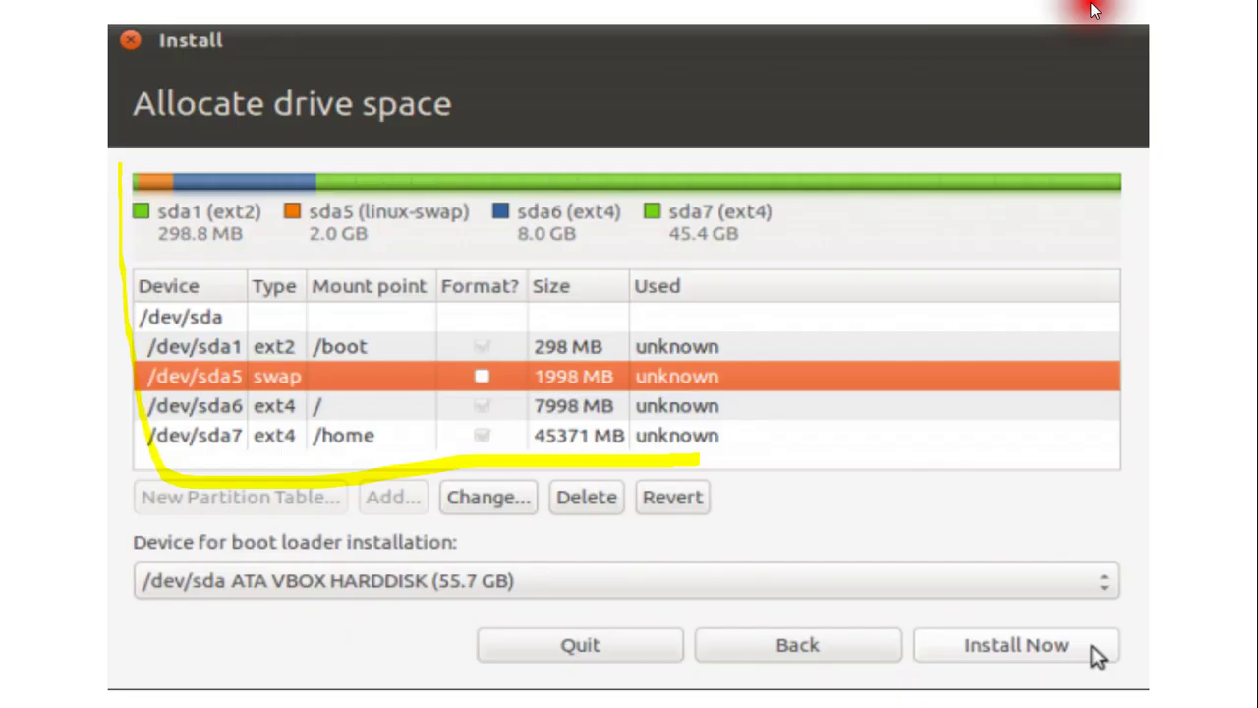
left_click_drag(748, 274, 748, 281)
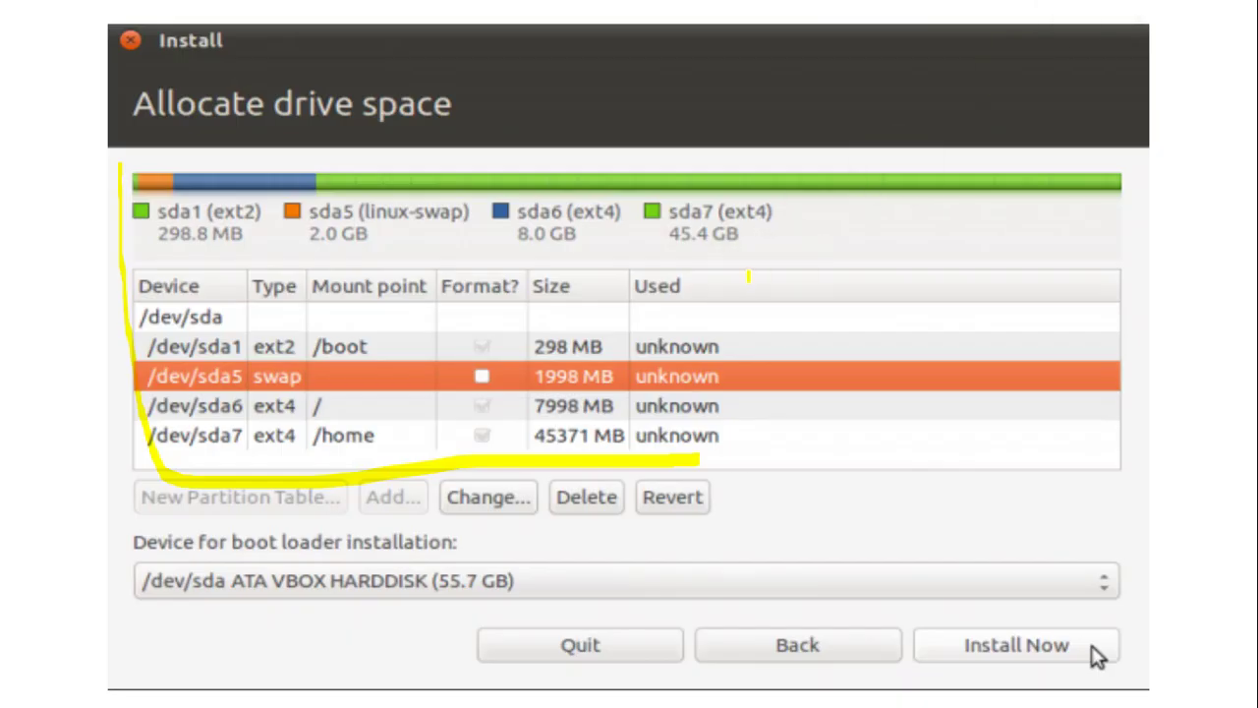